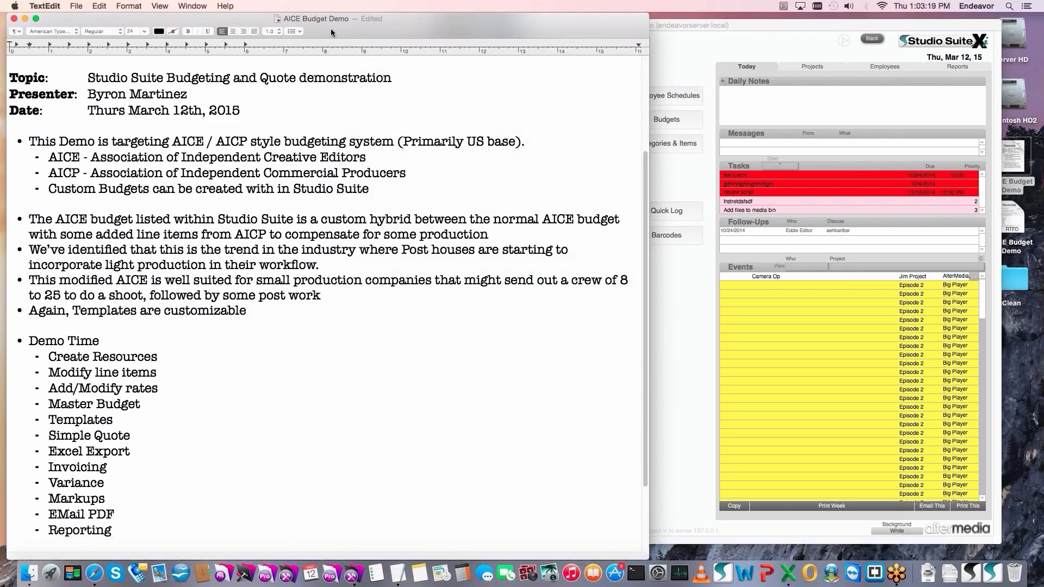
- Read through the AICE Budget Demo outline, from its topic header down to the list of demo topics
left_click_drag(260, 19, 281, 20)
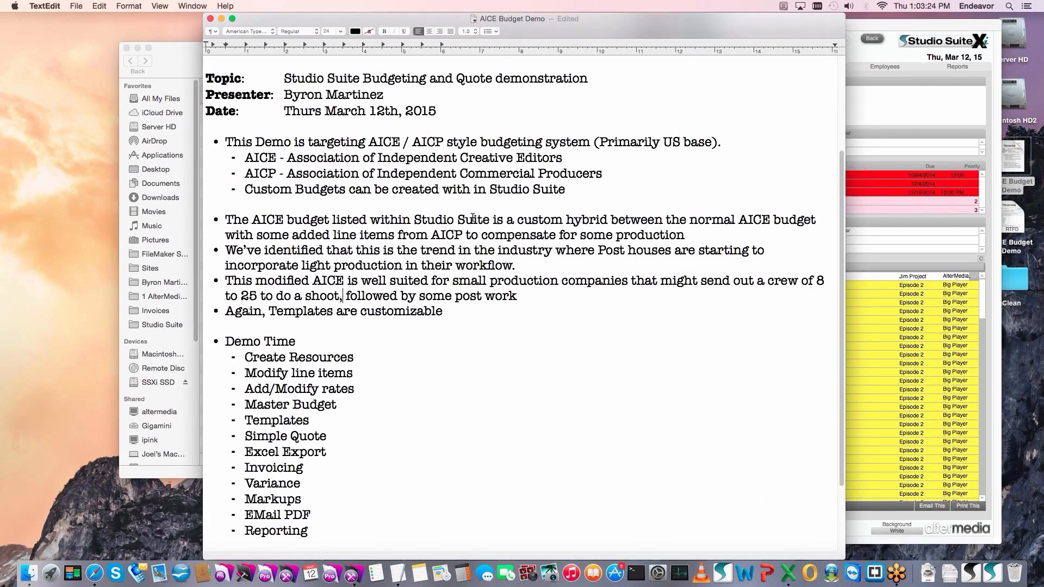
scroll(264, 229, "up", 5)
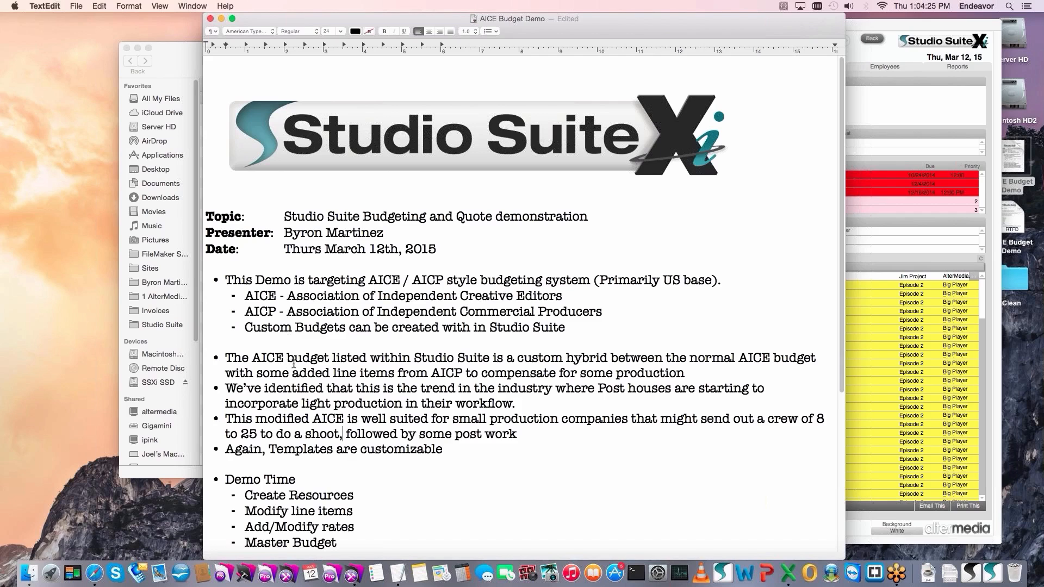
scroll(316, 361, "down", 1)
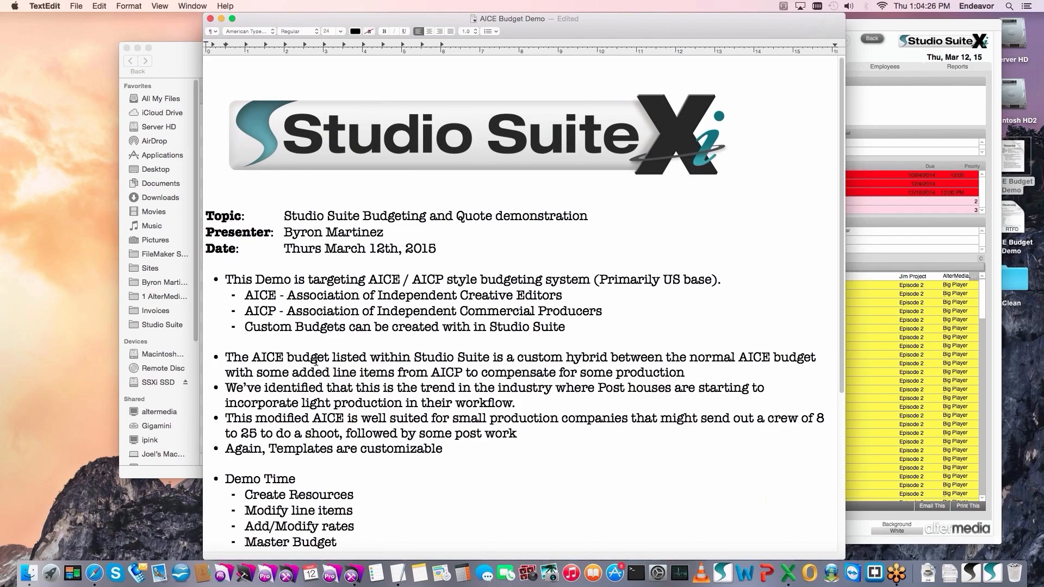
scroll(317, 361, "down", 5)
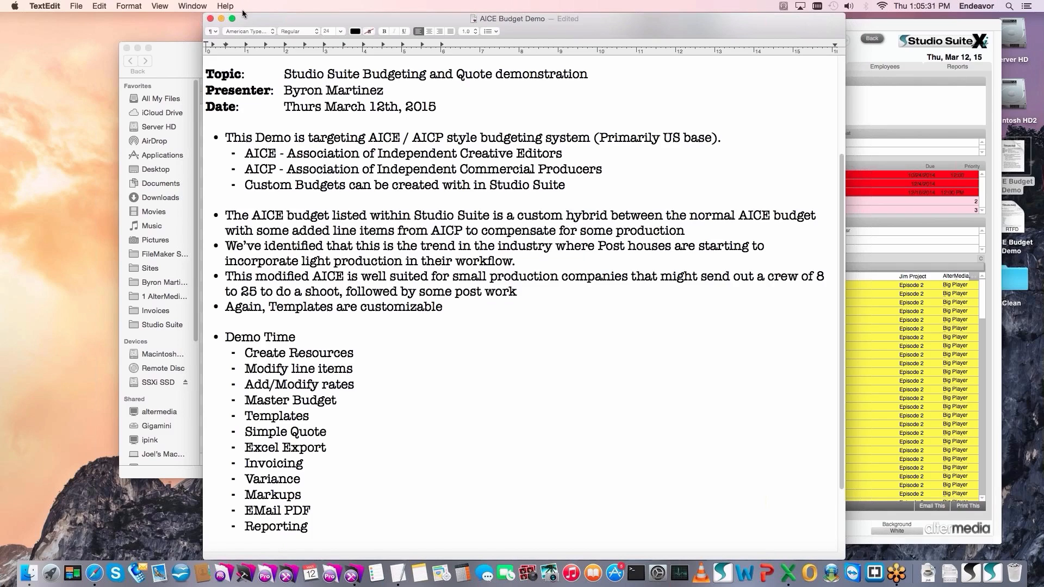
scroll(326, 331, "down", 1)
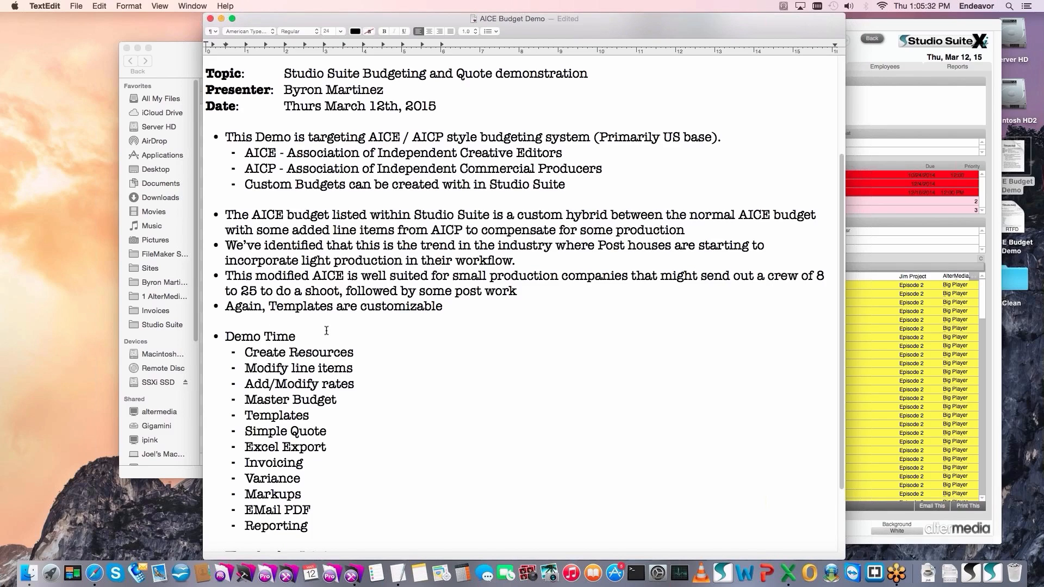
scroll(293, 331, "down", 2)
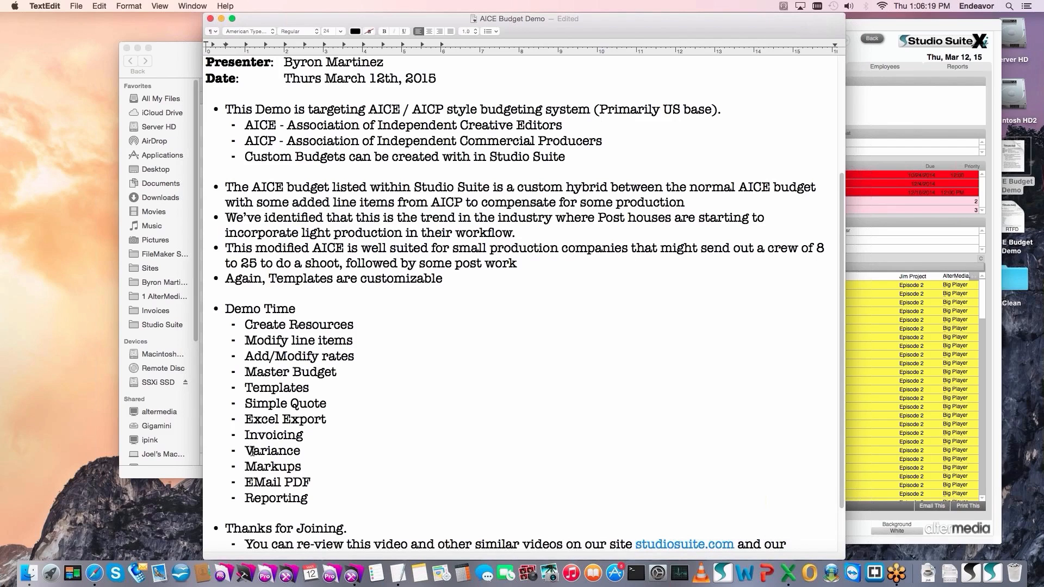
- Minimize the demo outline and file browser windows, and open Categories & Items in Studio Suite
left_click(221, 19)
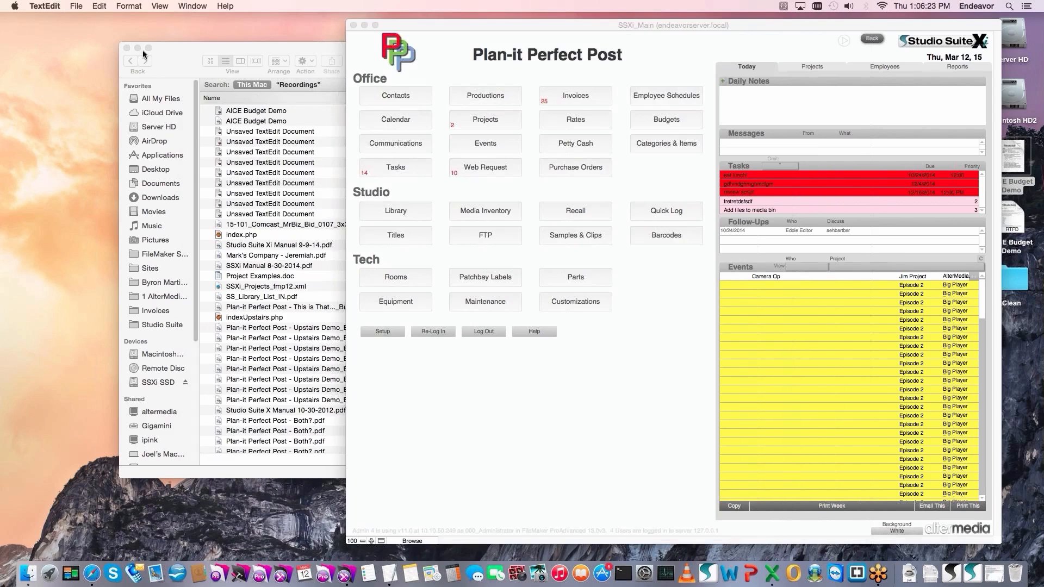
left_click(138, 48)
left_click(528, 29)
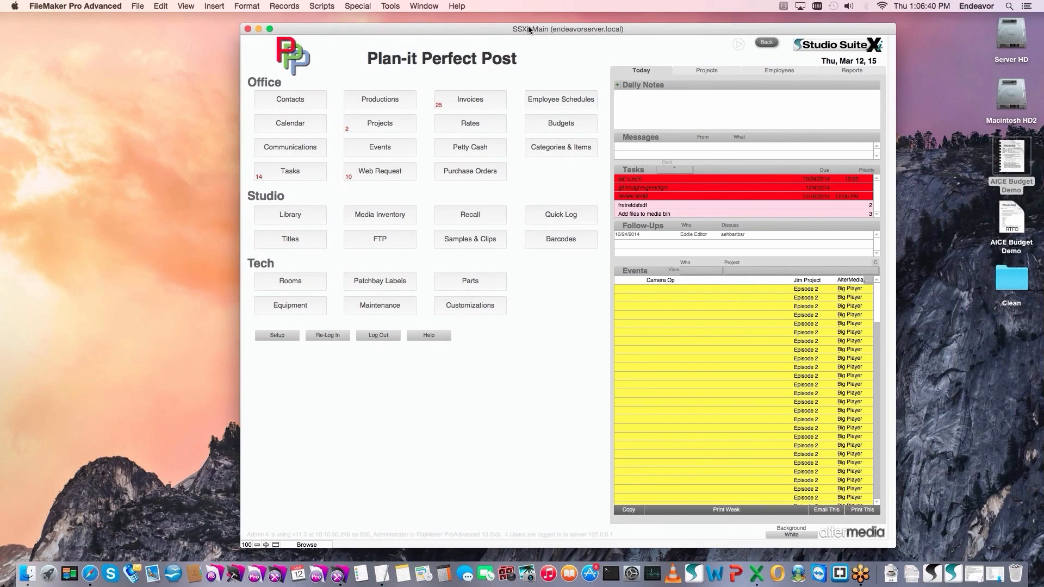
left_click(576, 146)
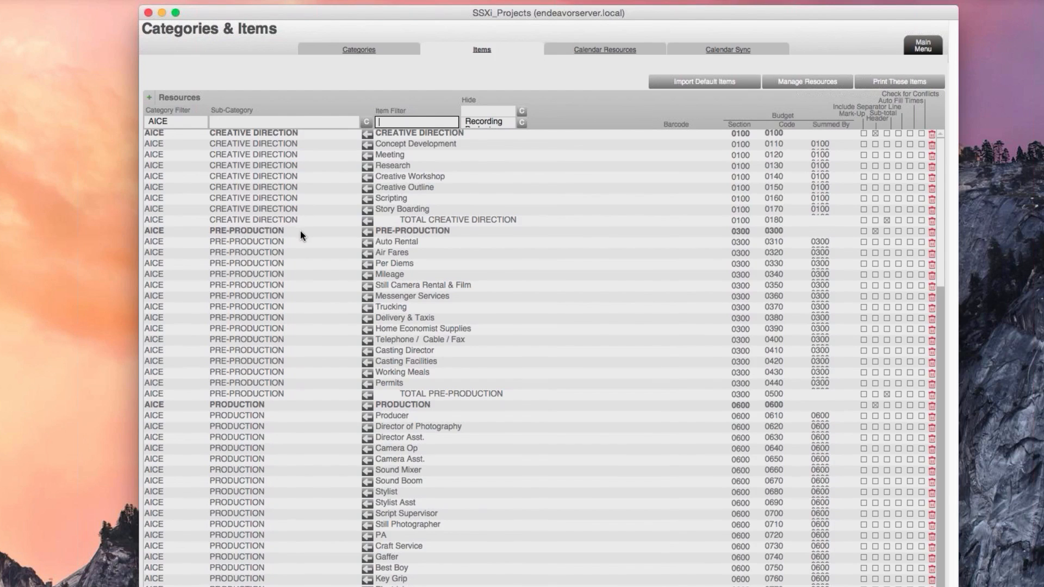
- Look over the AICE resource list, examining its sub-category sections from Creative Direction through Graphics/Video Effects and their header and total lines
scroll(297, 242, "down", 1)
scroll(297, 240, "down", 12)
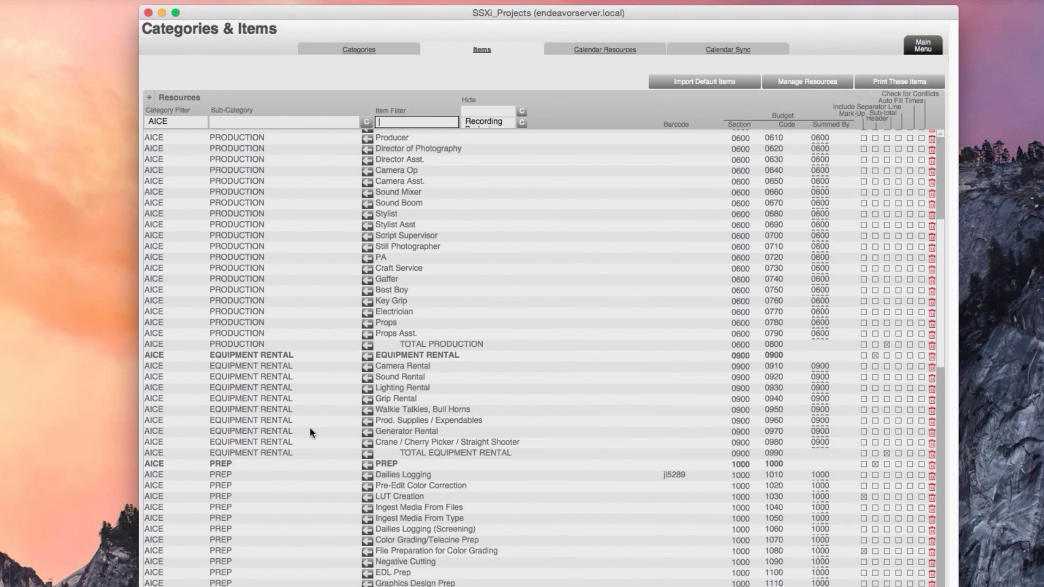
scroll(310, 429, "down", 11)
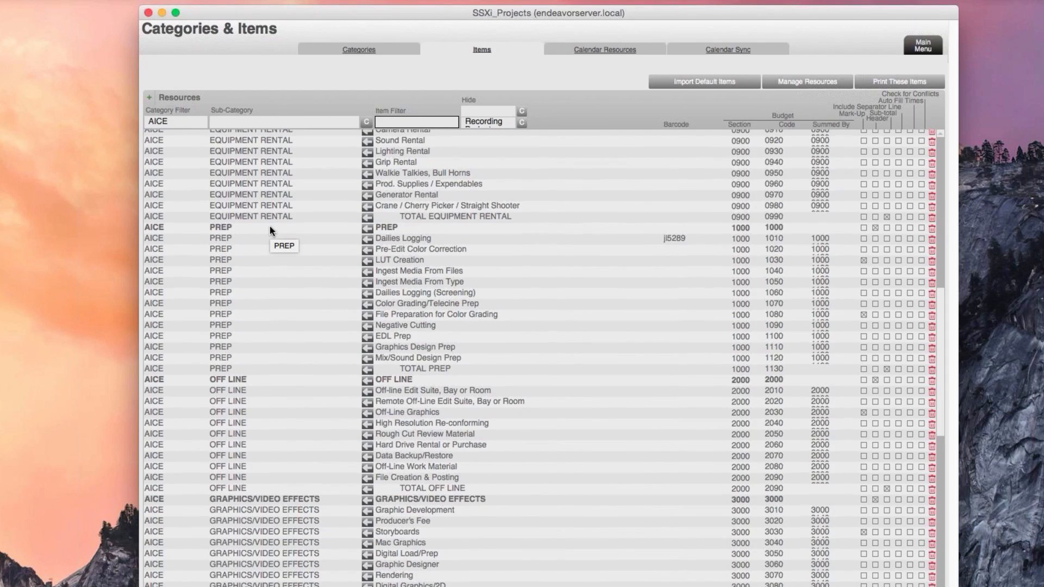
scroll(271, 230, "up", 8)
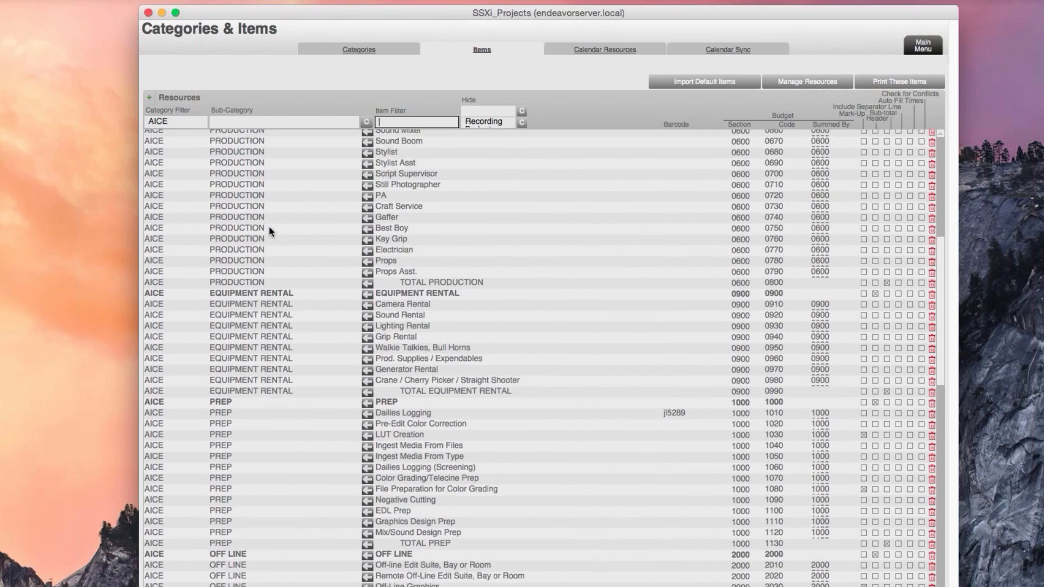
scroll(270, 231, "up", 15)
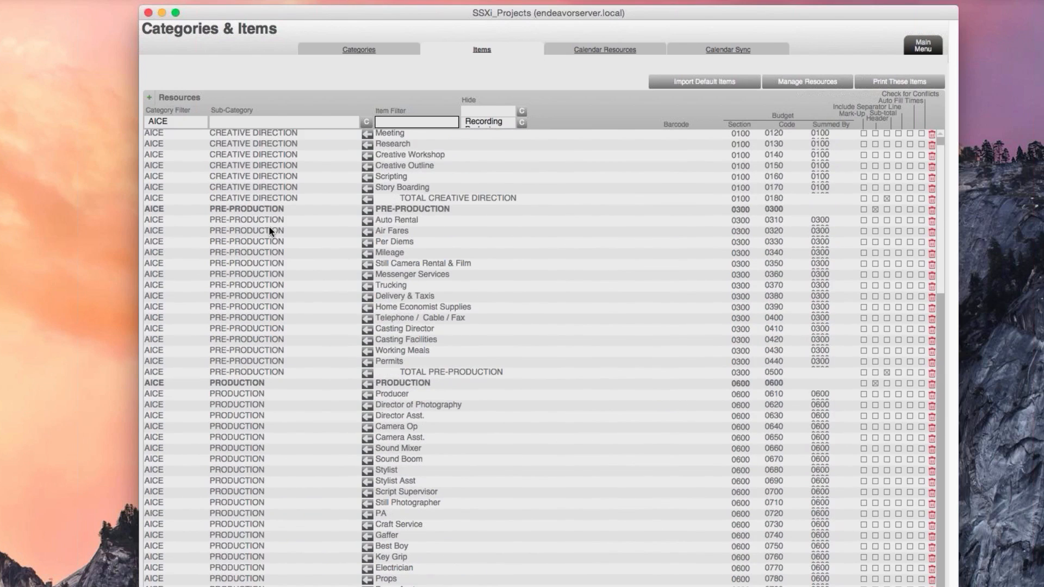
scroll(269, 234, "up", 1)
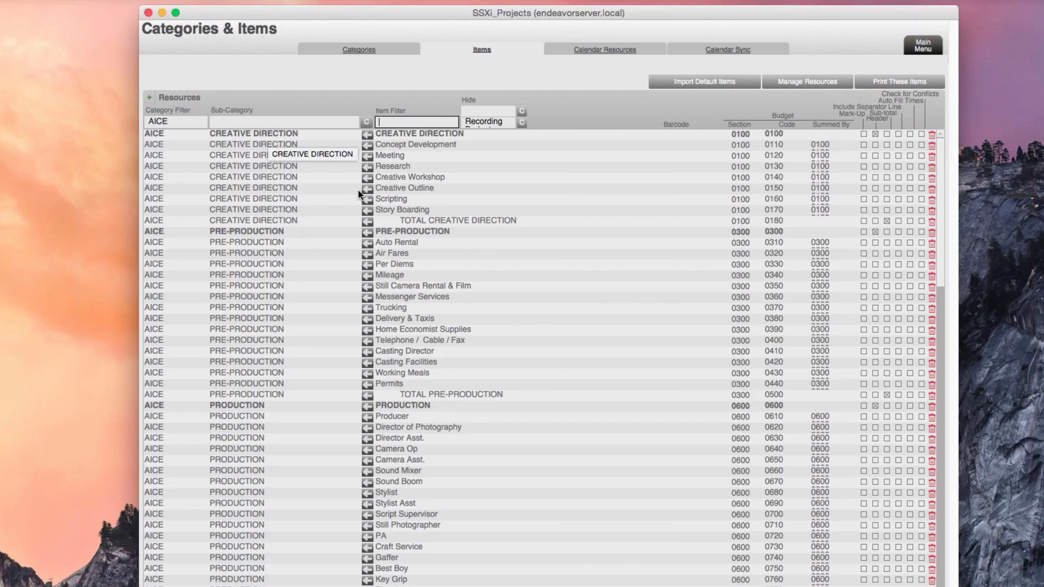
mouse_move(384, 198)
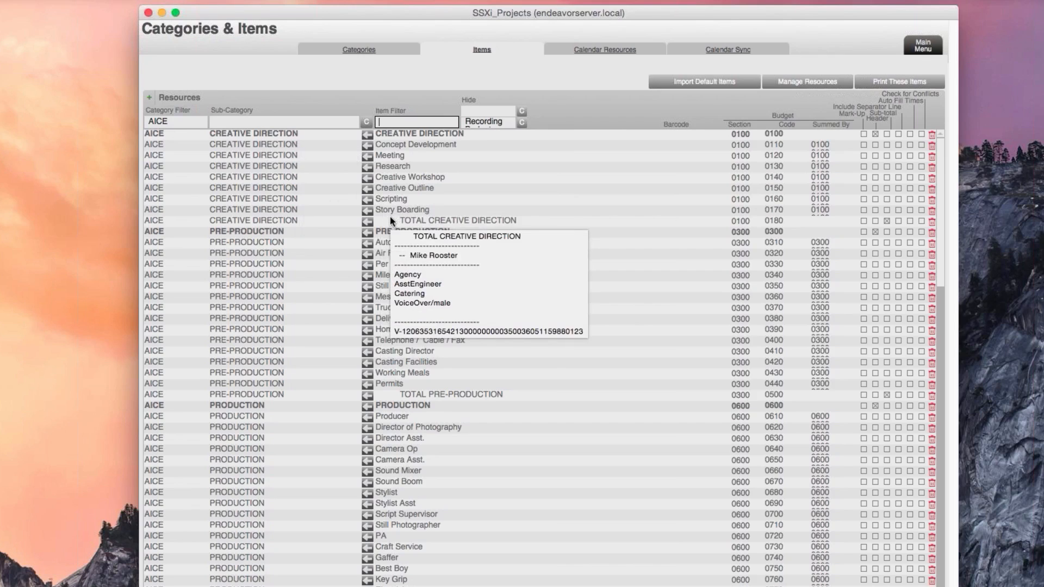
mouse_move(385, 139)
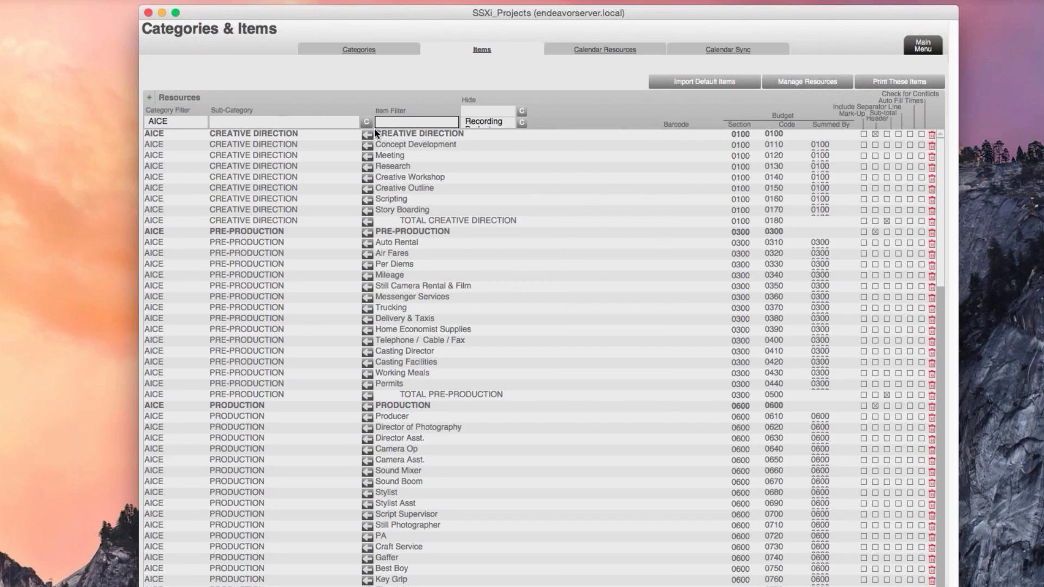
- Inspect the resource settings of the CREATIVE DIRECTION header and of its Concept Development item, leaving both unchanged
left_click(367, 146)
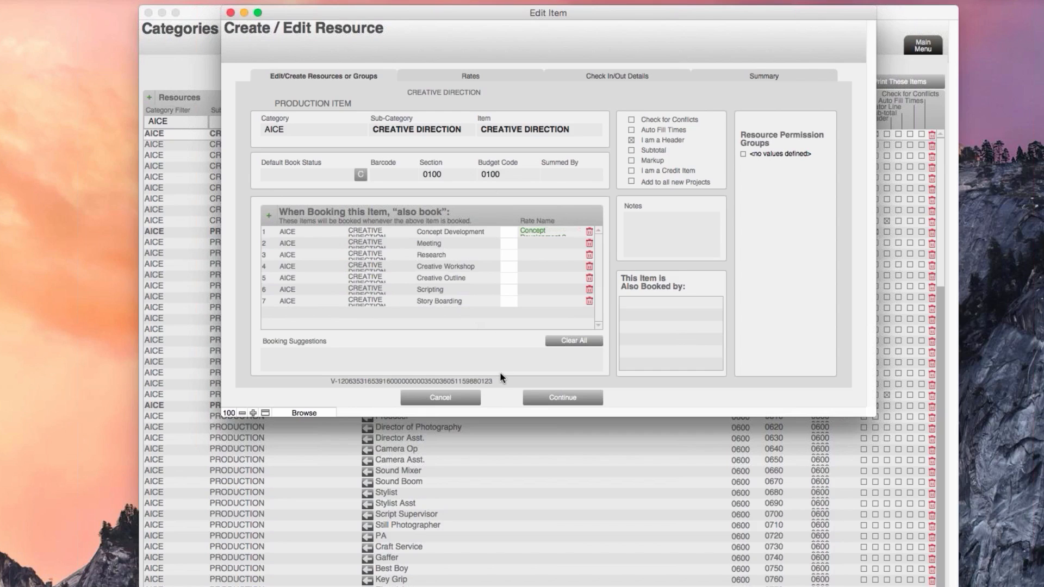
left_click(445, 397)
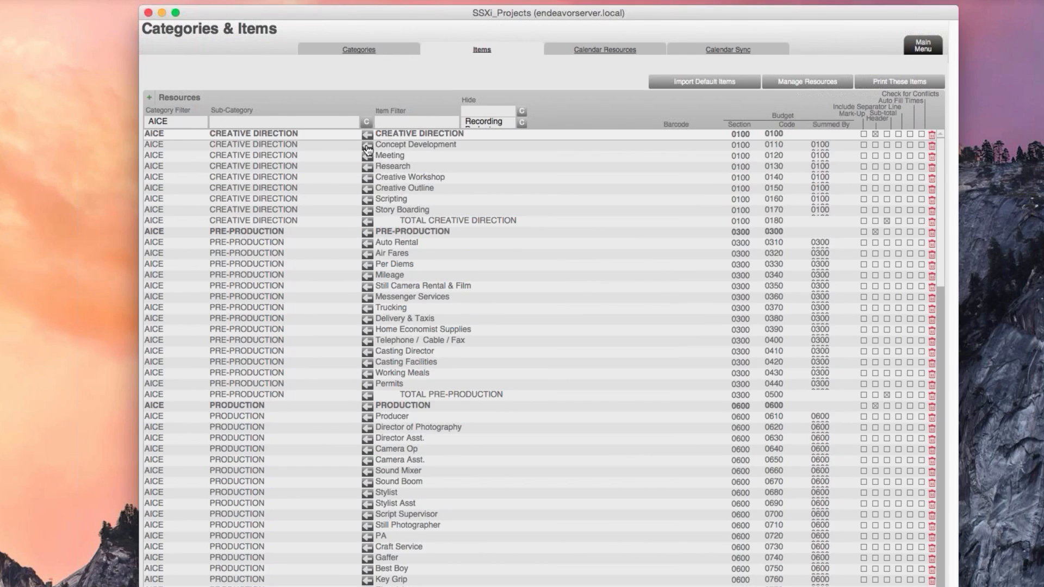
left_click(368, 149)
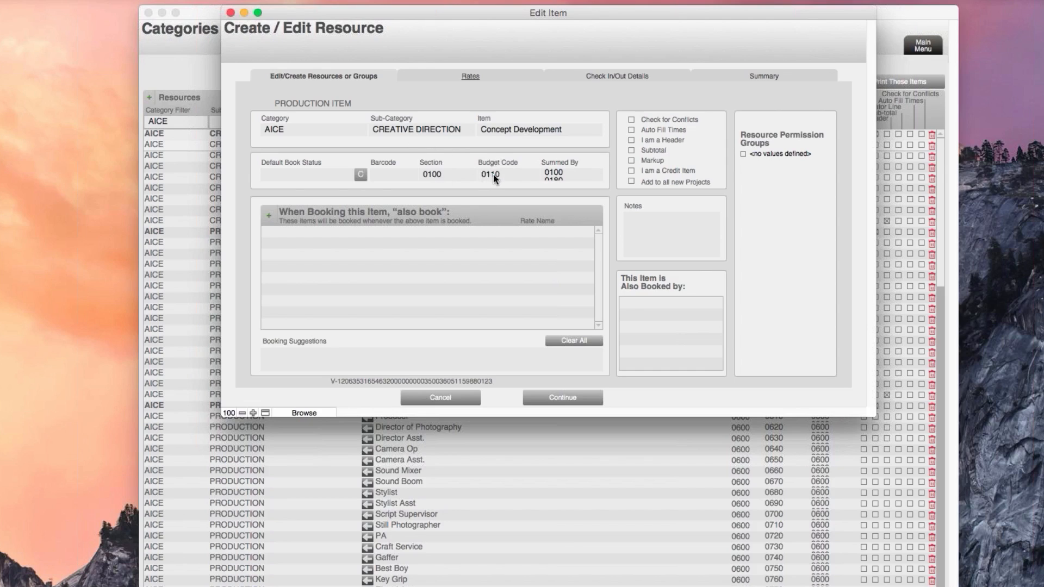
left_click(441, 397)
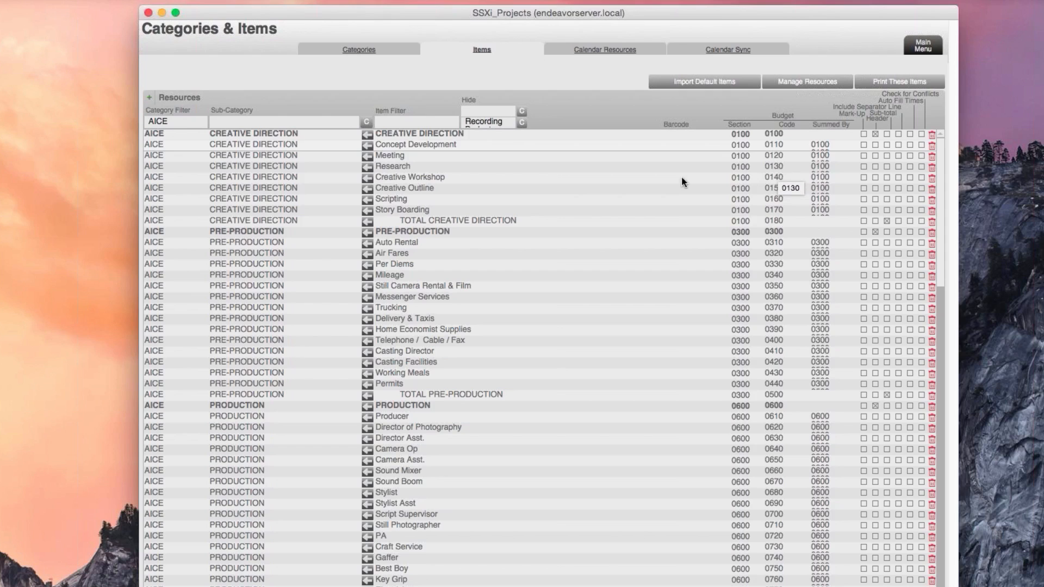
- Add a regular standard rate to the Concept Development item and name it Concept Development Week
left_click(368, 146)
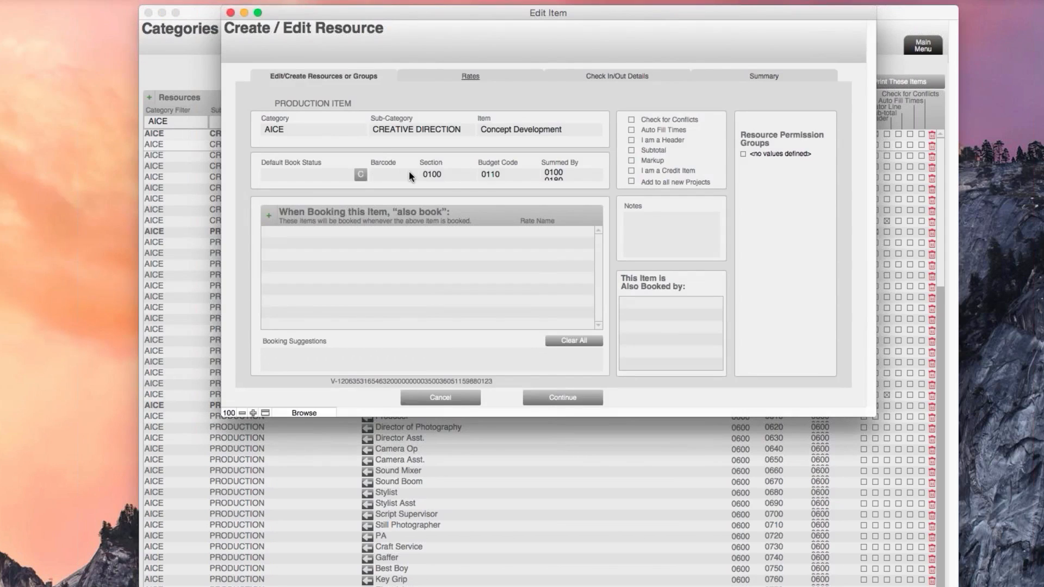
left_click(471, 76)
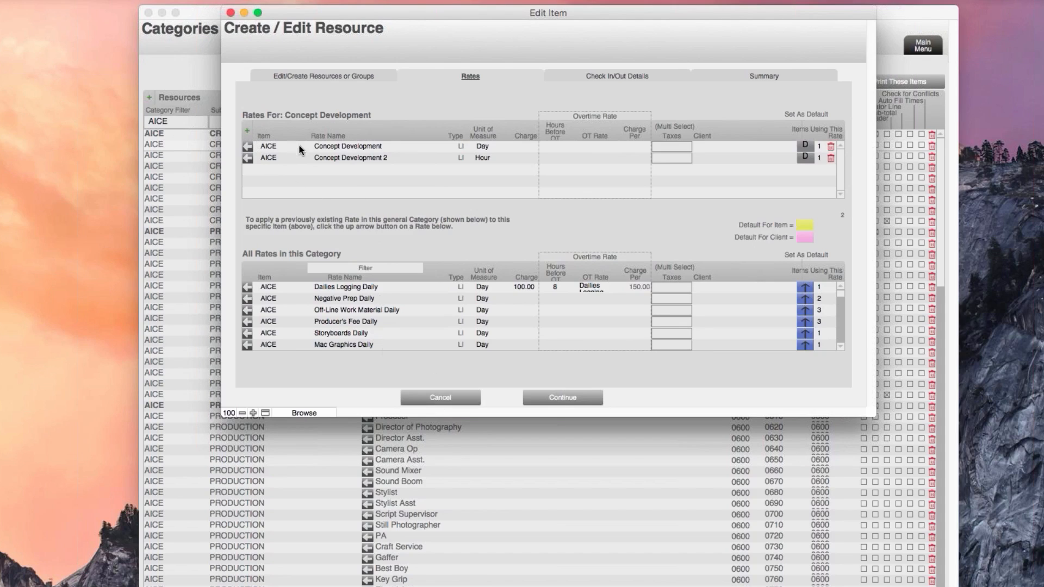
left_click(248, 131)
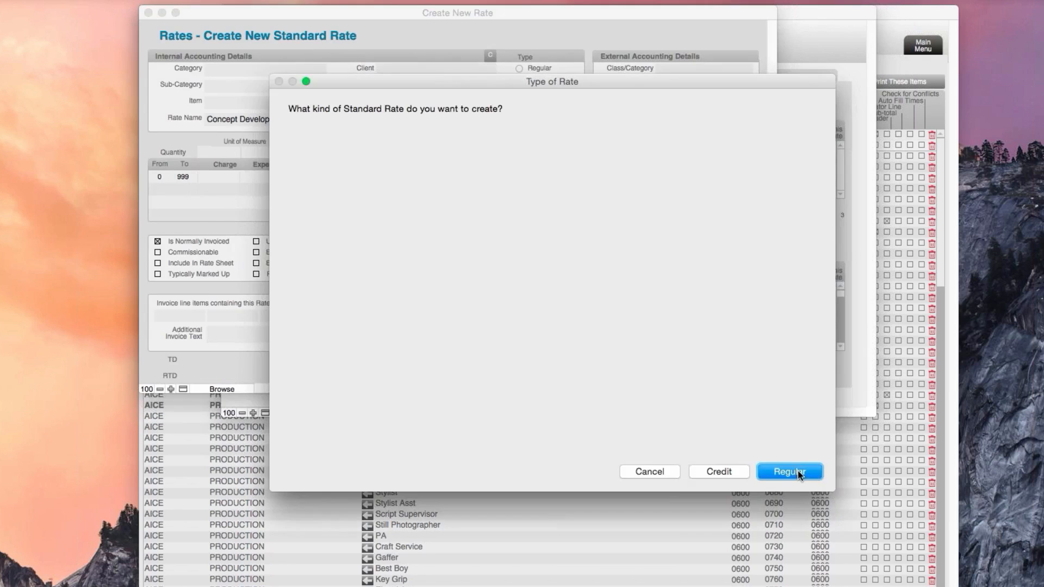
left_click(794, 472)
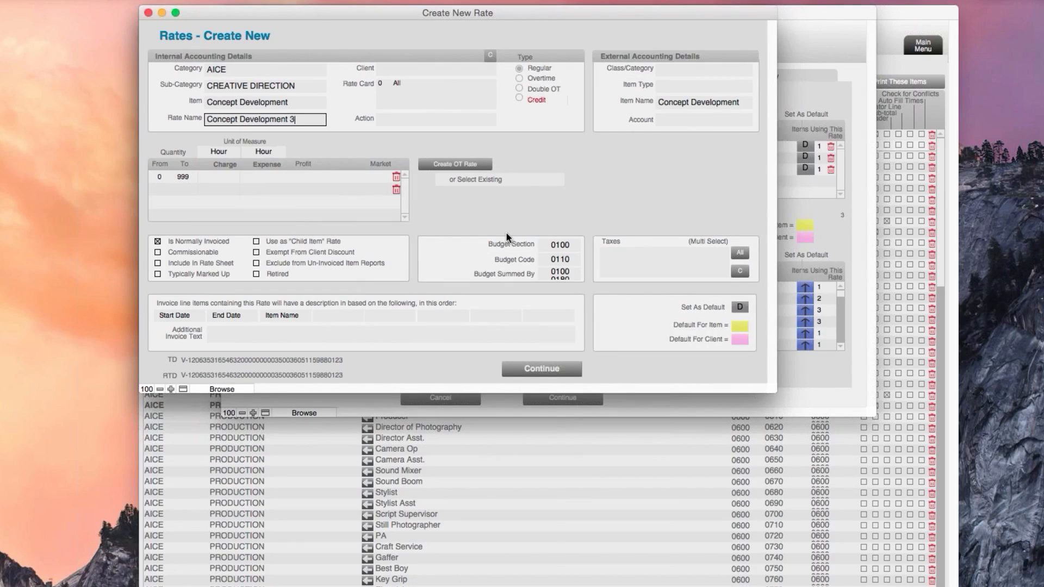
key("BackSpace")
key("BackSpace")
type("Week")
- Set the new rate's unit of measure to Week and its charge to 1000, and save the rate and the resource
left_click(228, 153)
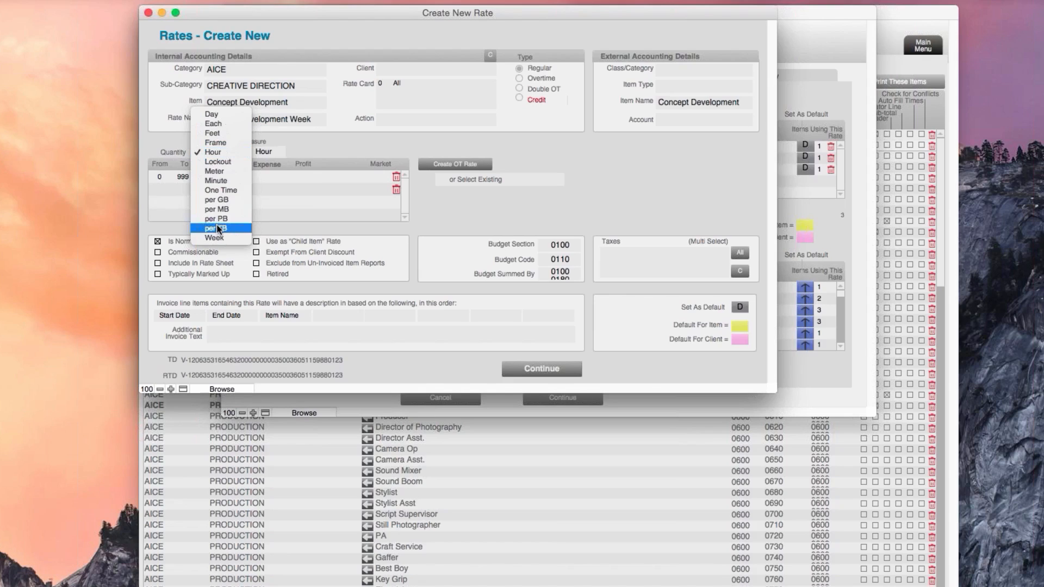
left_click(228, 238)
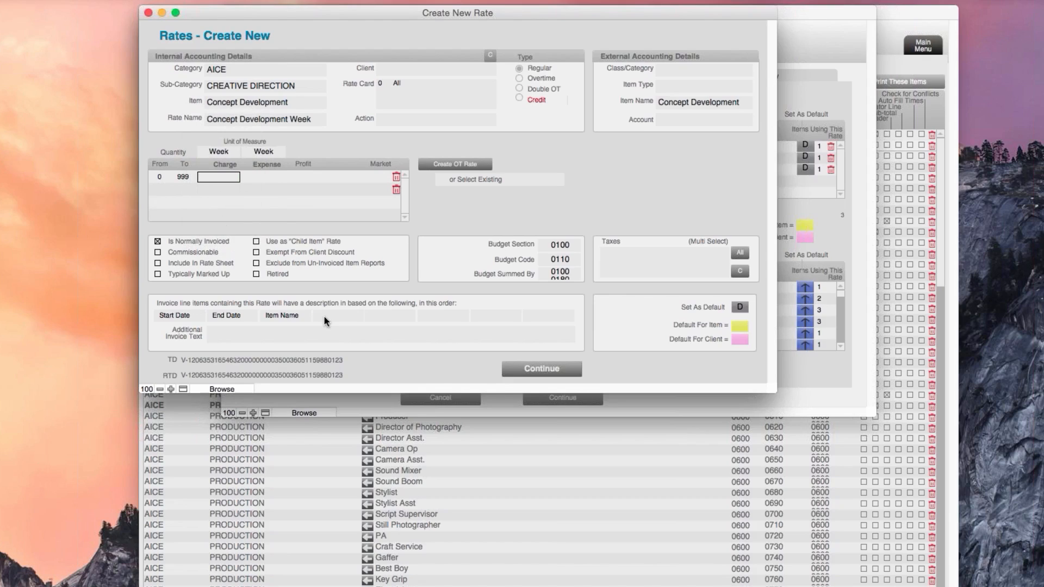
type("1000")
left_click(534, 372)
left_click(574, 402)
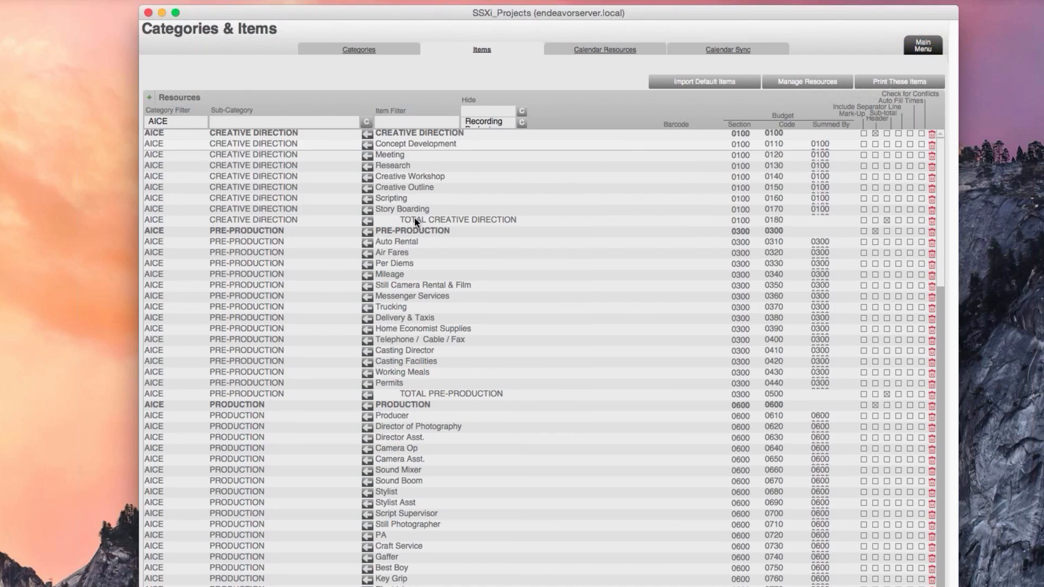
- Start a new resource in the AICE category and set its sub-category to CREATIVE DIRECTION
scroll(410, 233, "down", 1)
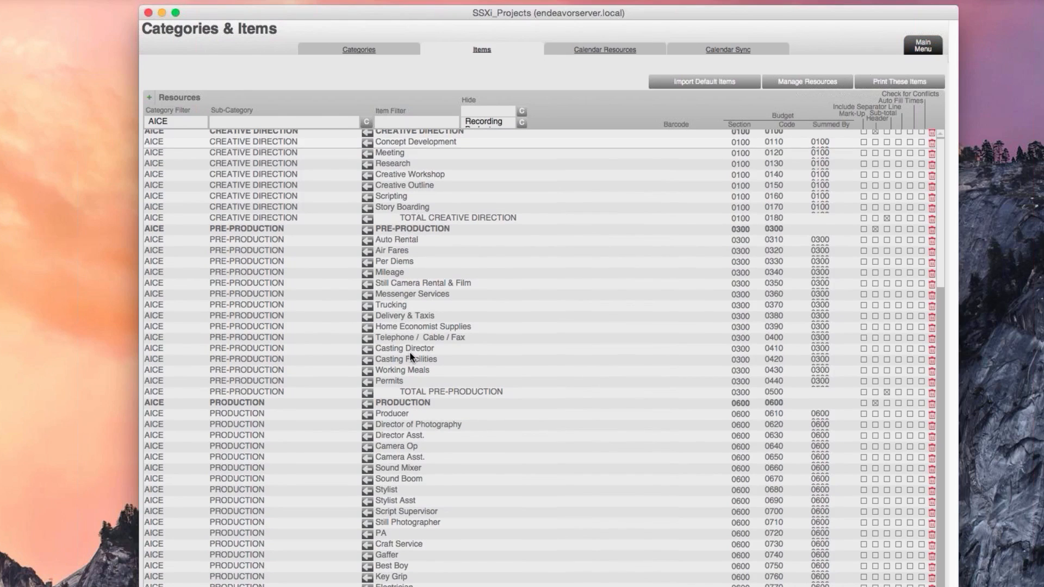
scroll(411, 357, "up", 1)
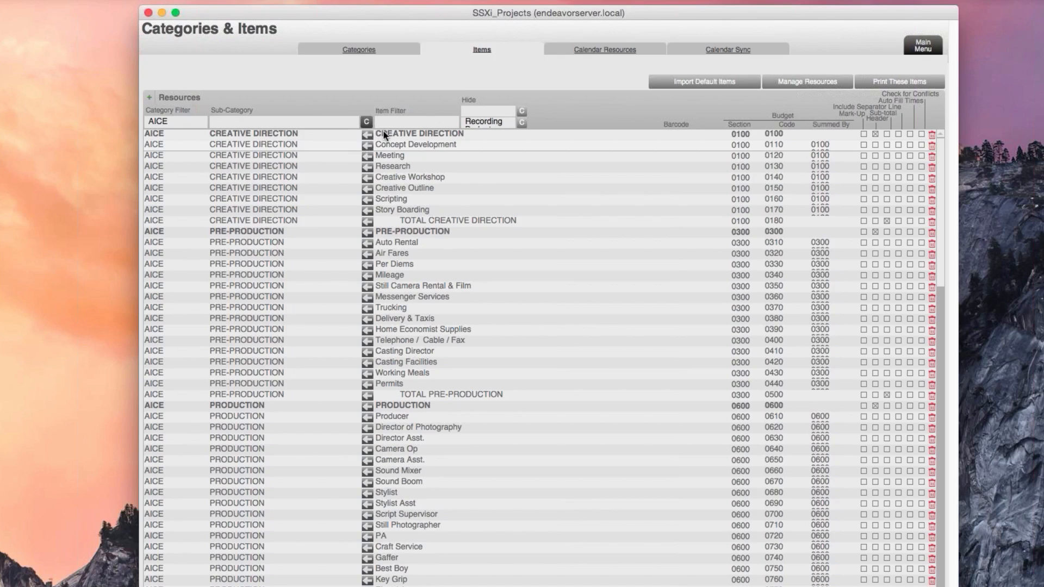
mouse_move(382, 137)
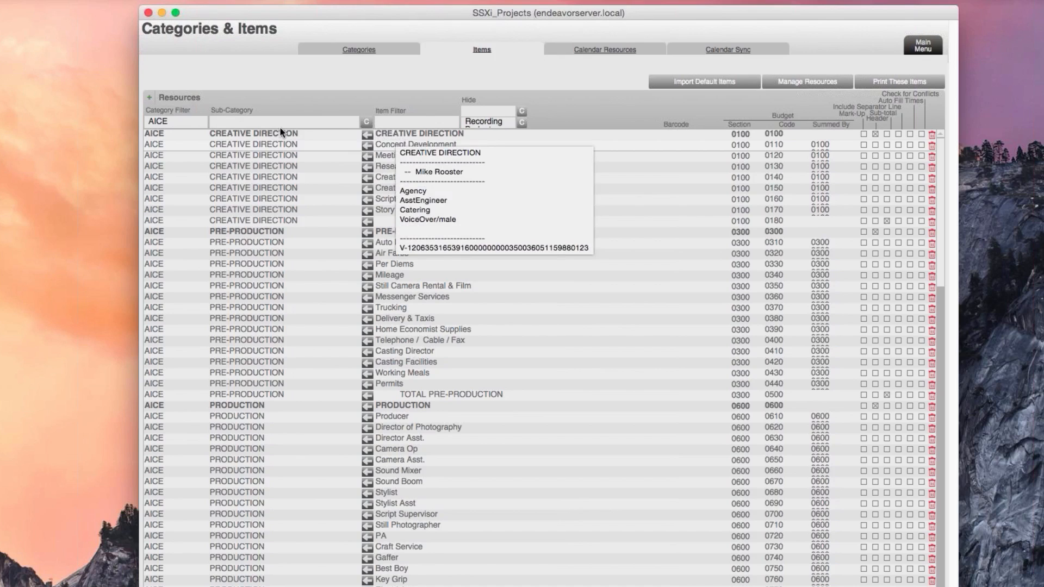
left_click(152, 98)
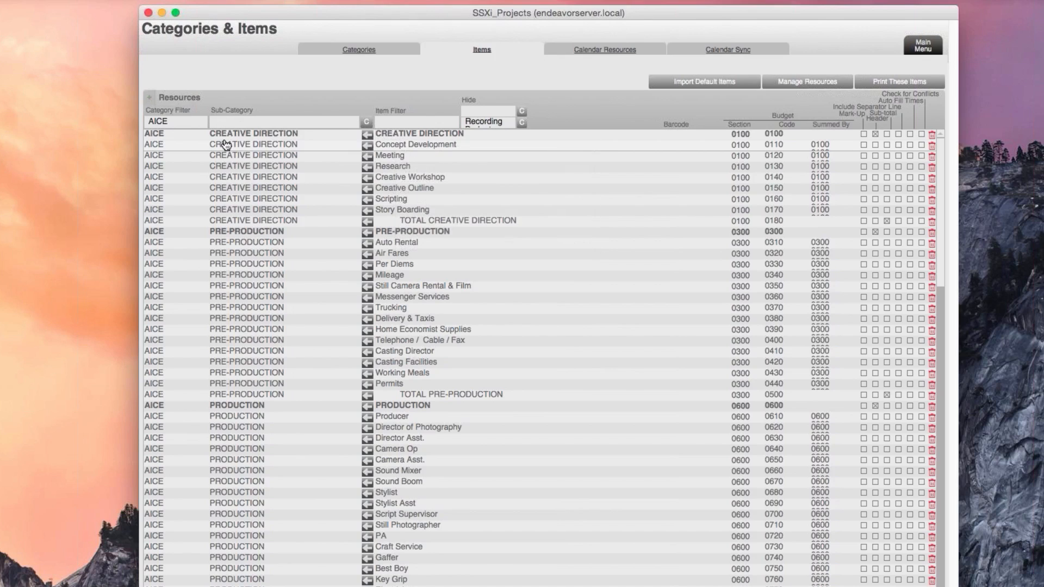
left_click(252, 132)
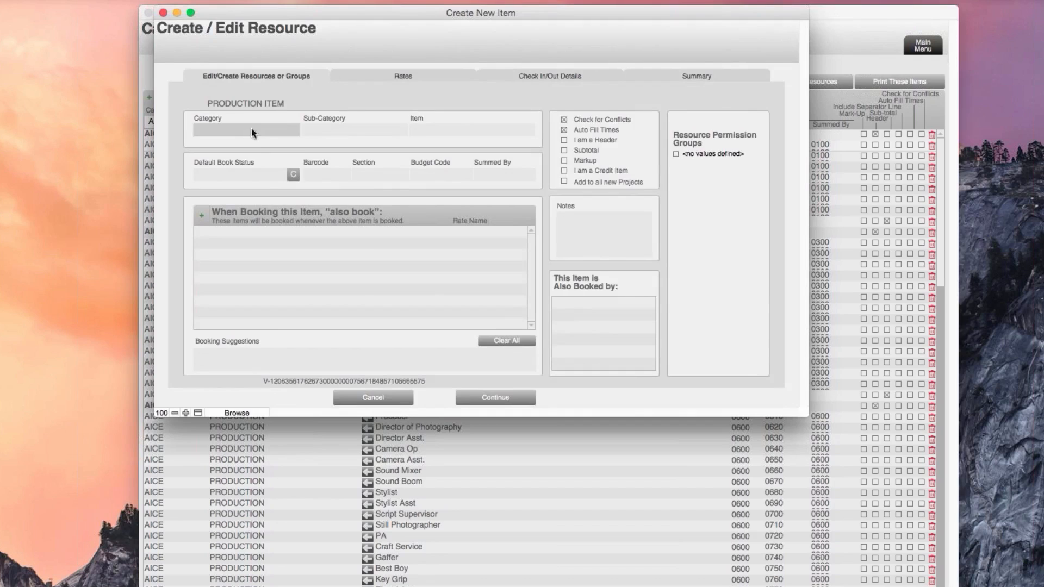
left_click(291, 445)
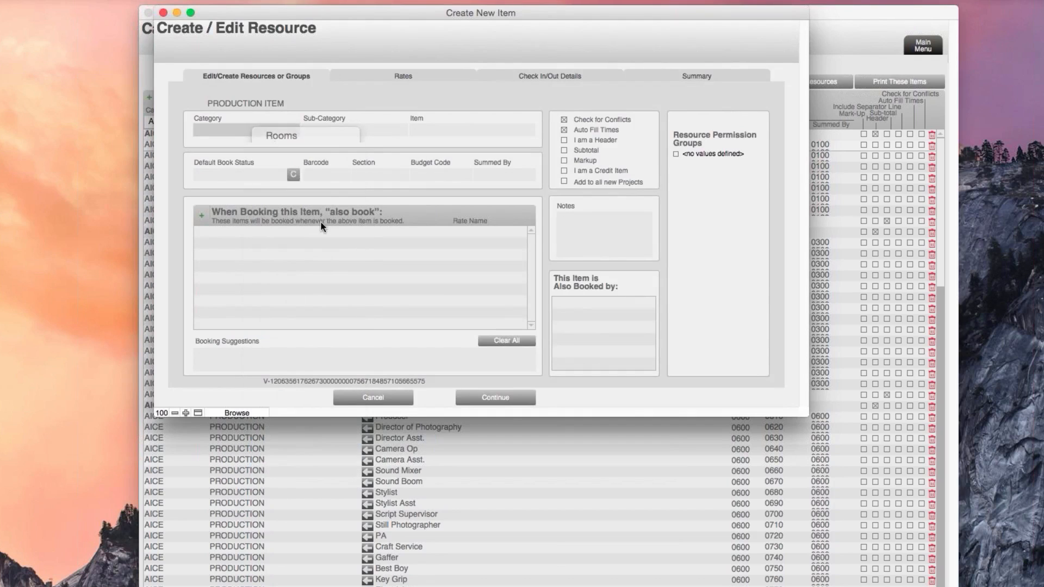
left_click(339, 130)
type("Cr")
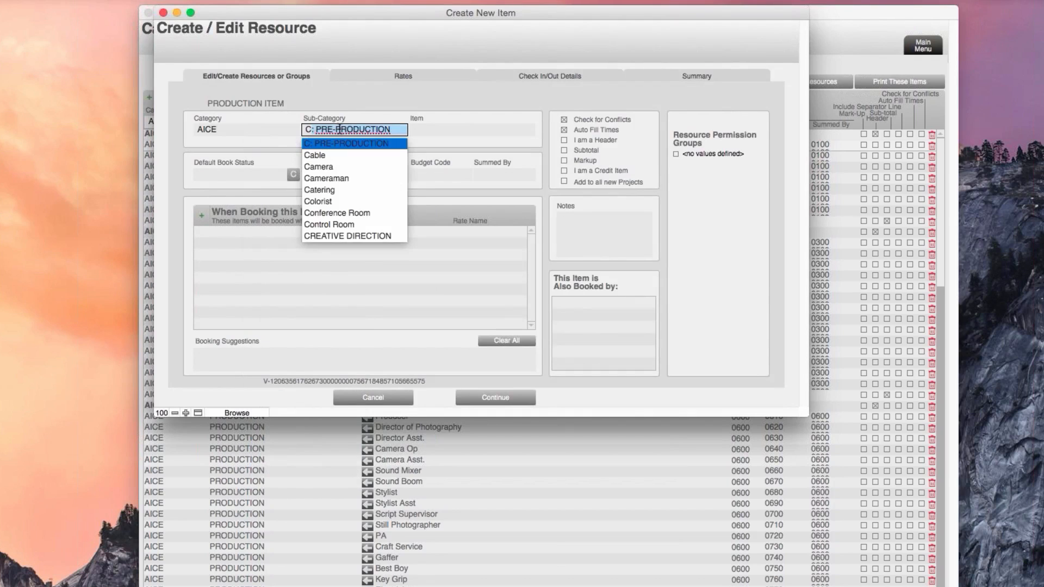
key("BackSpace")
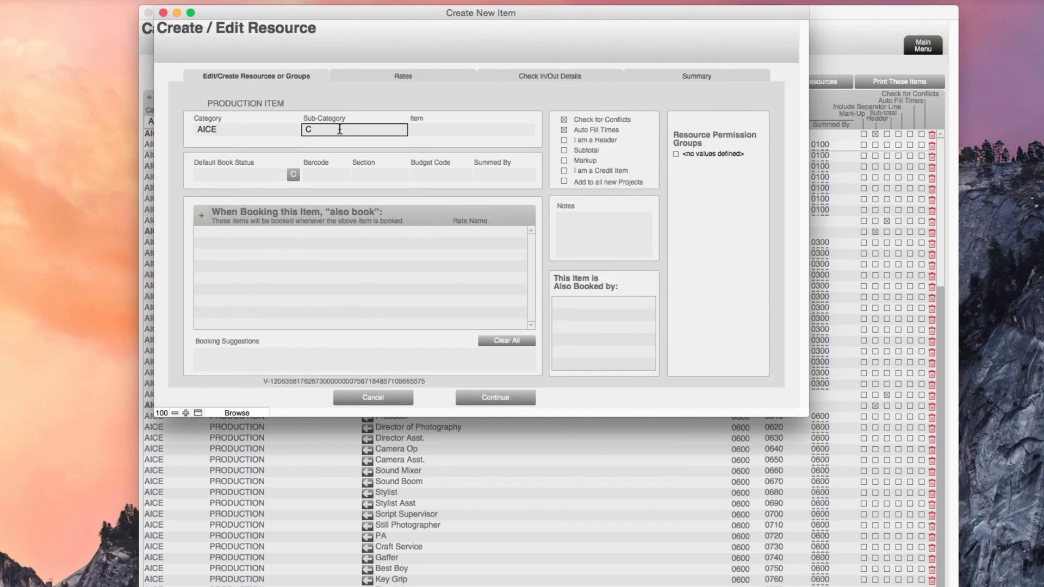
type("r")
key("Tab")
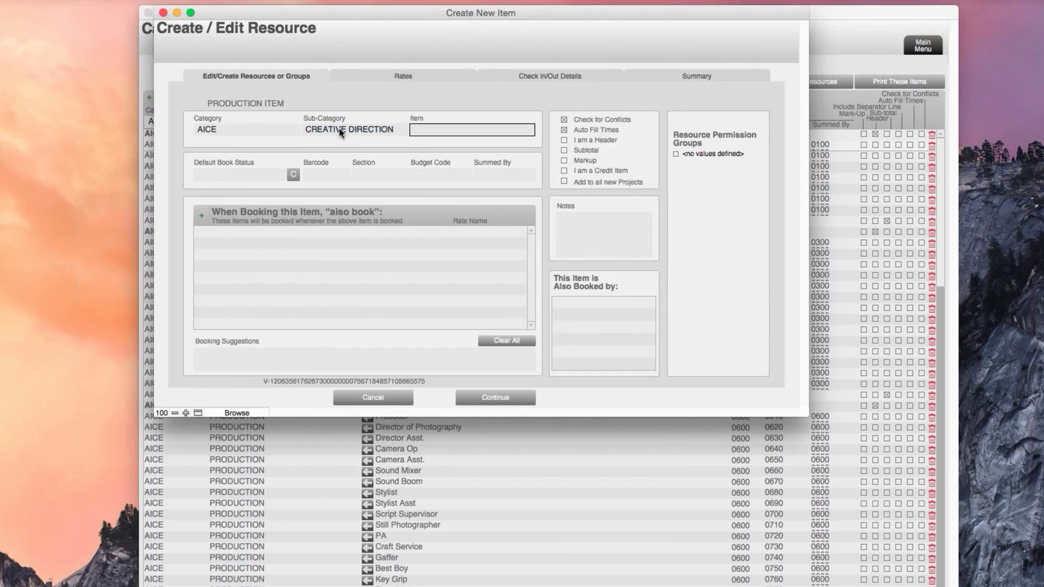
- Give the new resource a personalised item name, set its section to 0100 and budget code to 01301, and save it
type("Byron's Item")
left_click(373, 175)
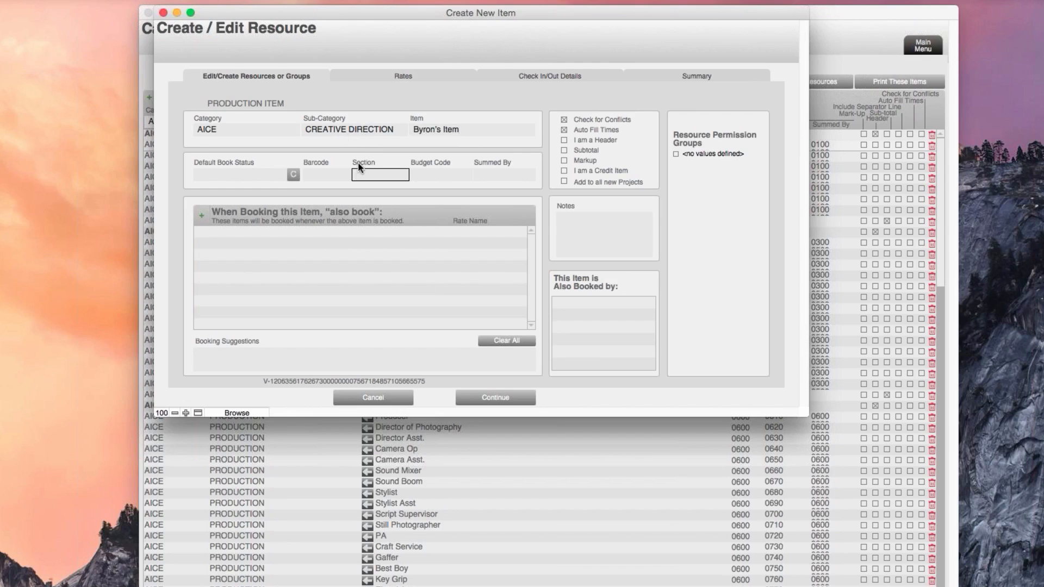
type("0100")
left_click(431, 175)
left_click_drag(713, 15, 713, 16)
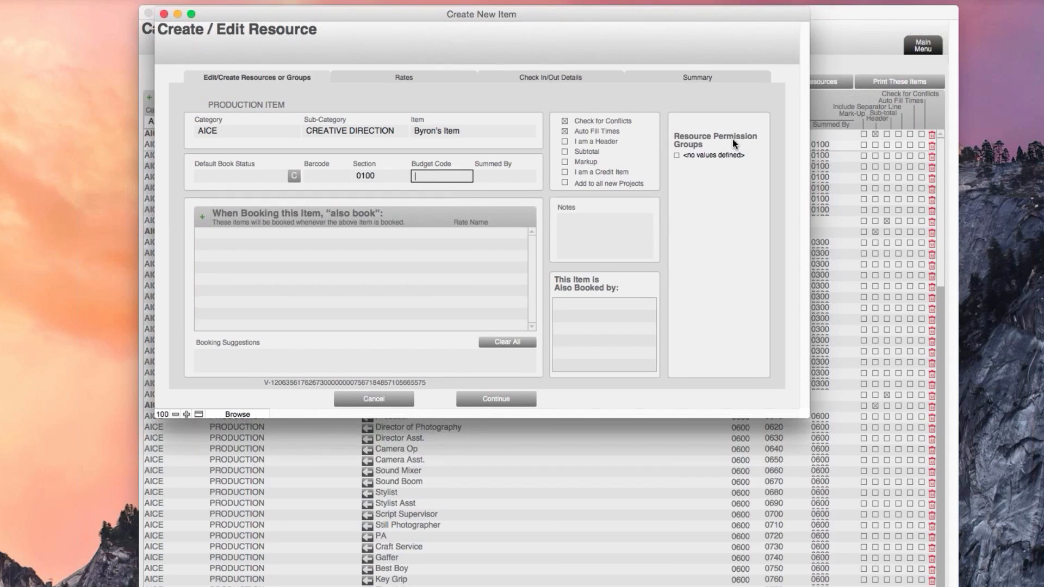
left_click_drag(732, 139, 754, 181)
type("01")
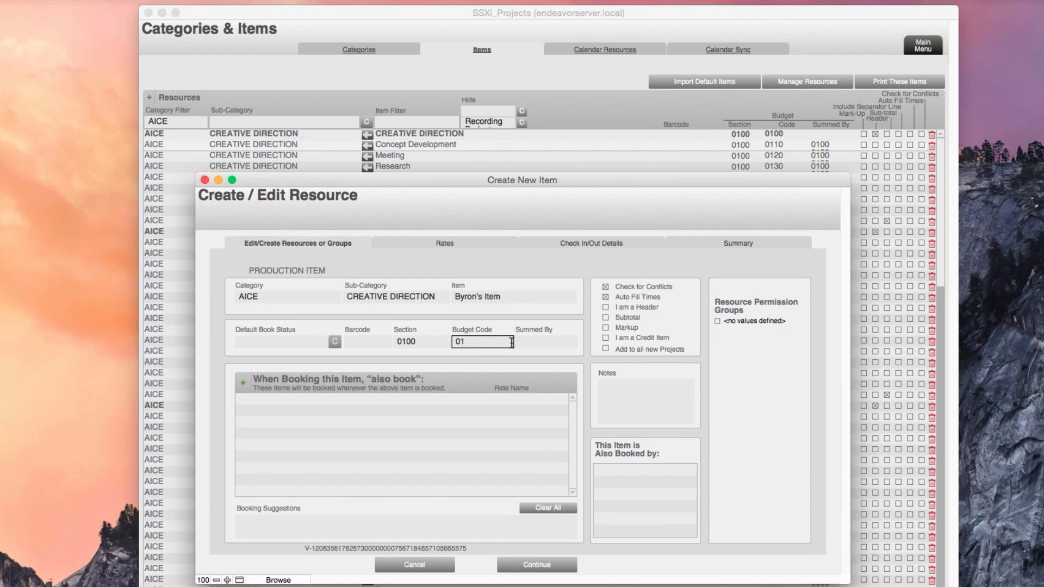
type("301")
left_click(533, 560)
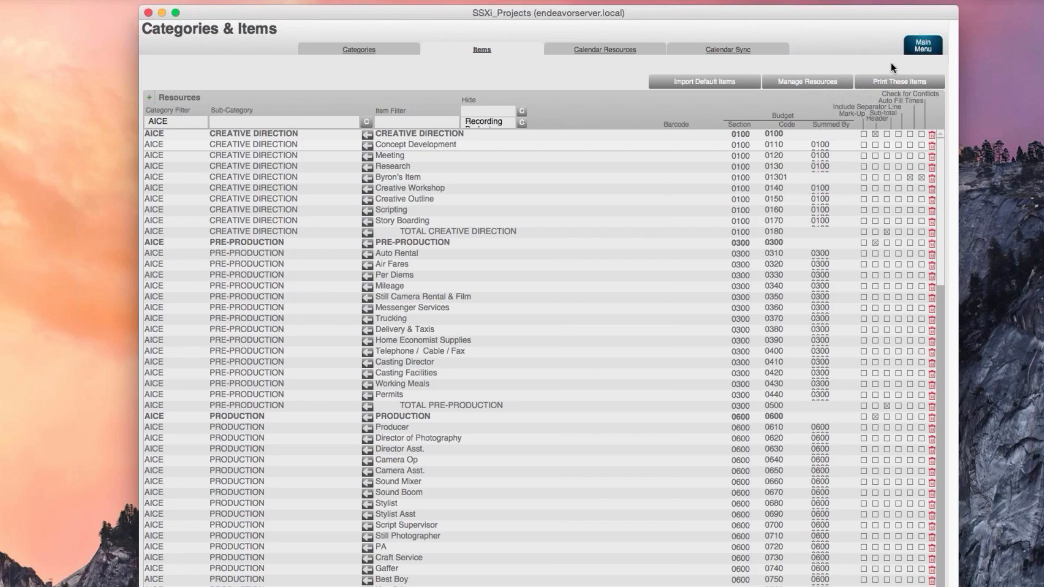
- Create a new project named Episode in the Love Hurts production with the Create Budget option enabled
mouse_move(528, 261)
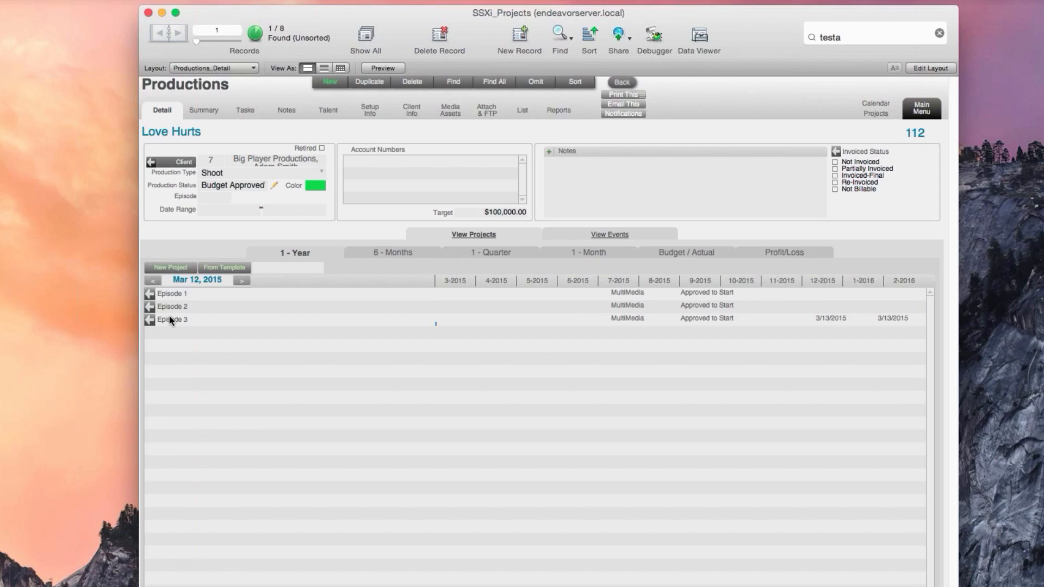
left_click(166, 268)
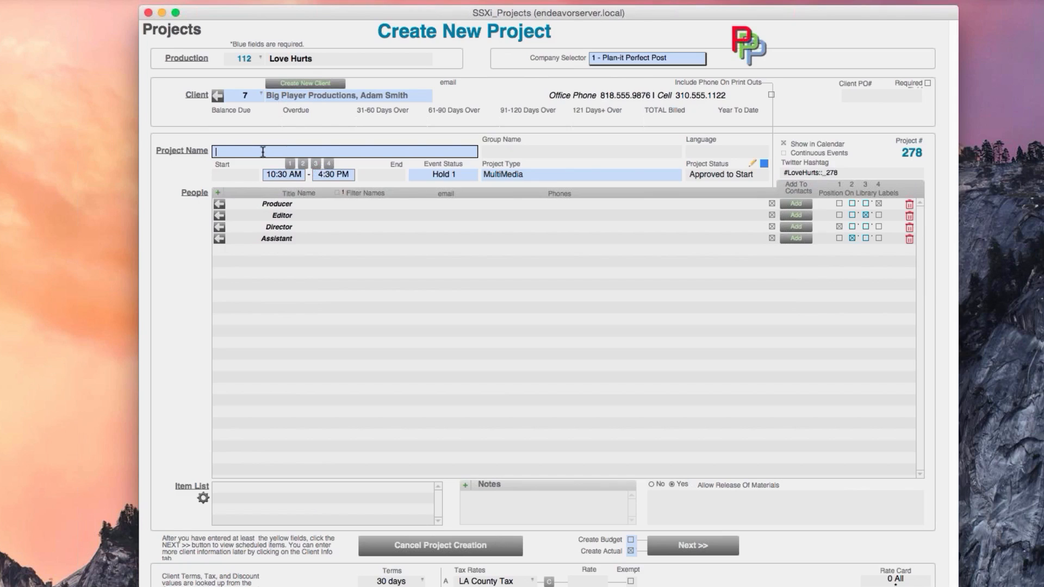
type("Episode")
left_click(631, 541)
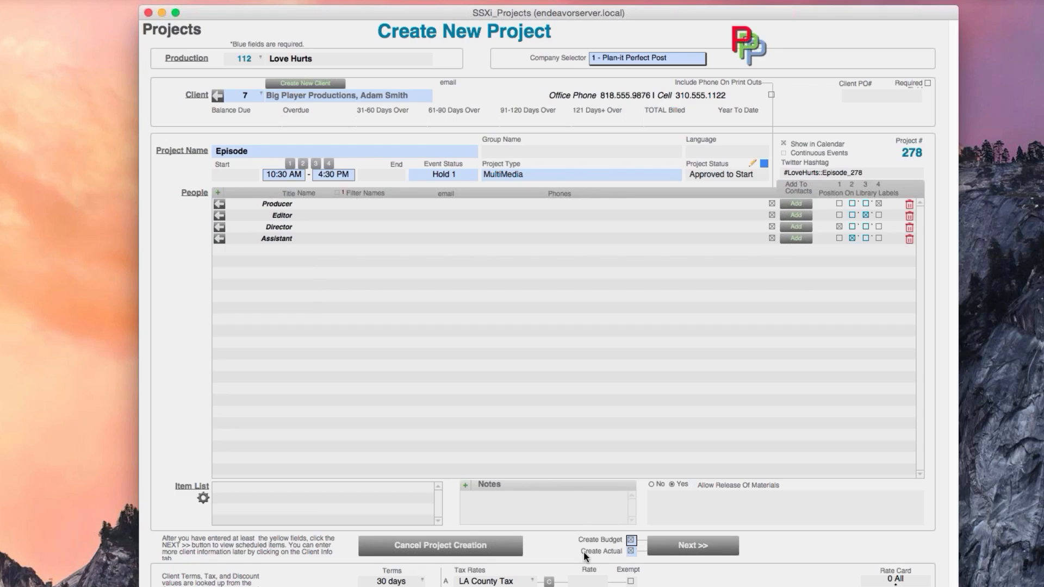
left_click(631, 551)
left_click(684, 551)
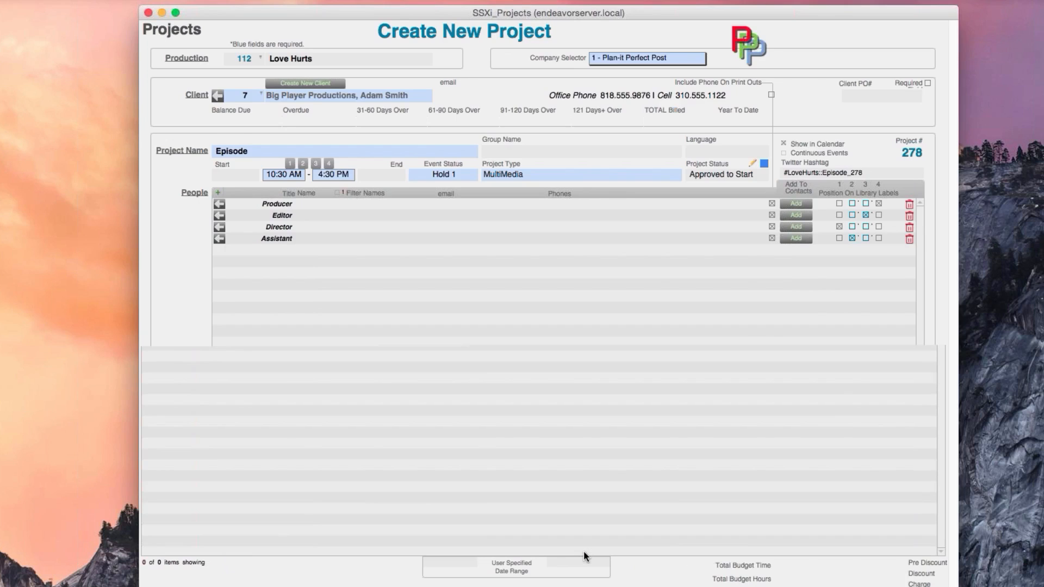
- Rename the new Love Hurts project as Episode 4
left_click(277, 134)
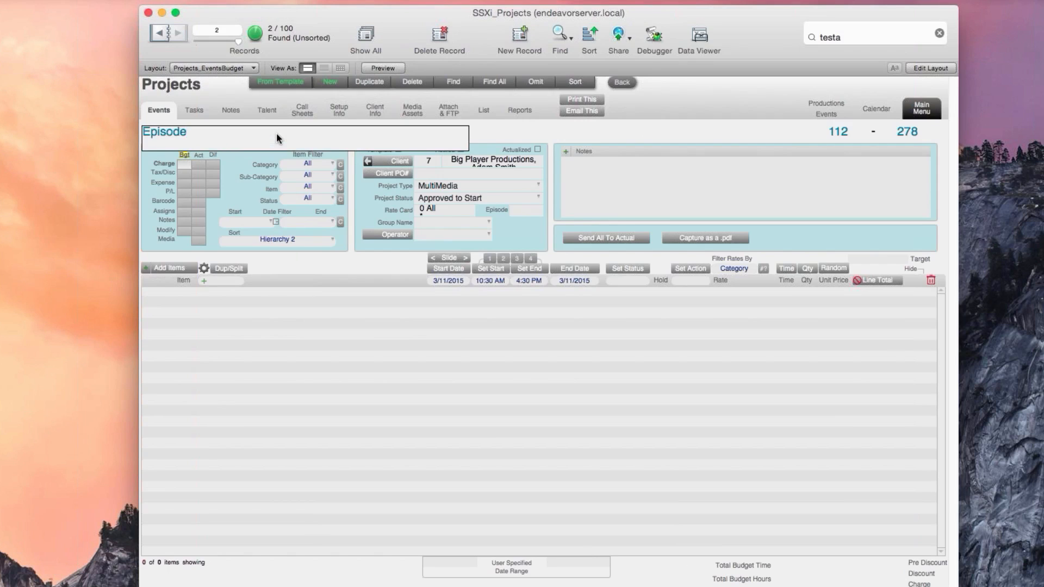
type("Episode 4")
left_click(482, 140)
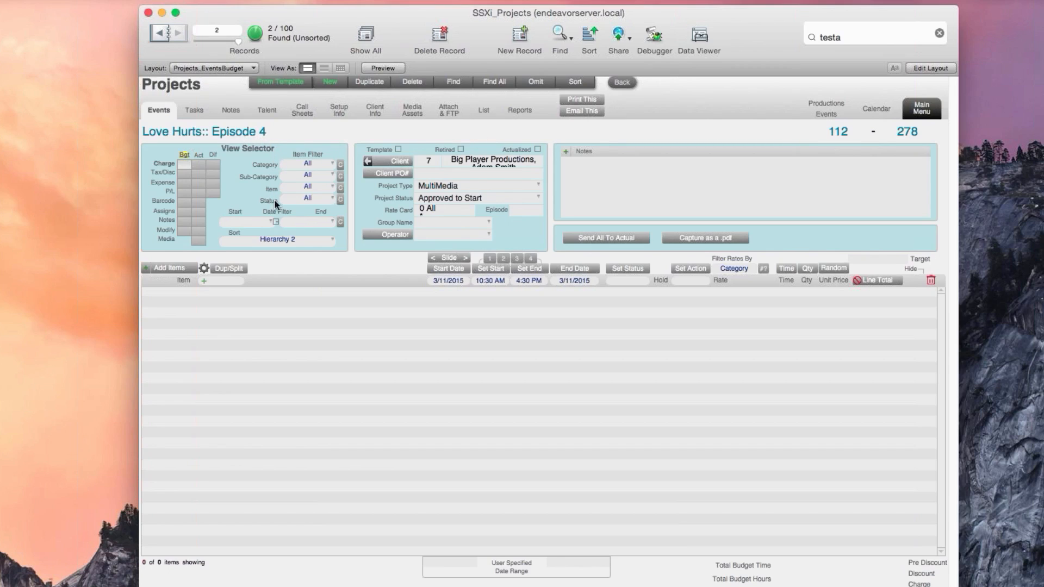
- Start adding items to the Episode 4 budget, selecting Meeting, Creative Outline, Per Diems and Casting Director from the AICE list
left_click(163, 267)
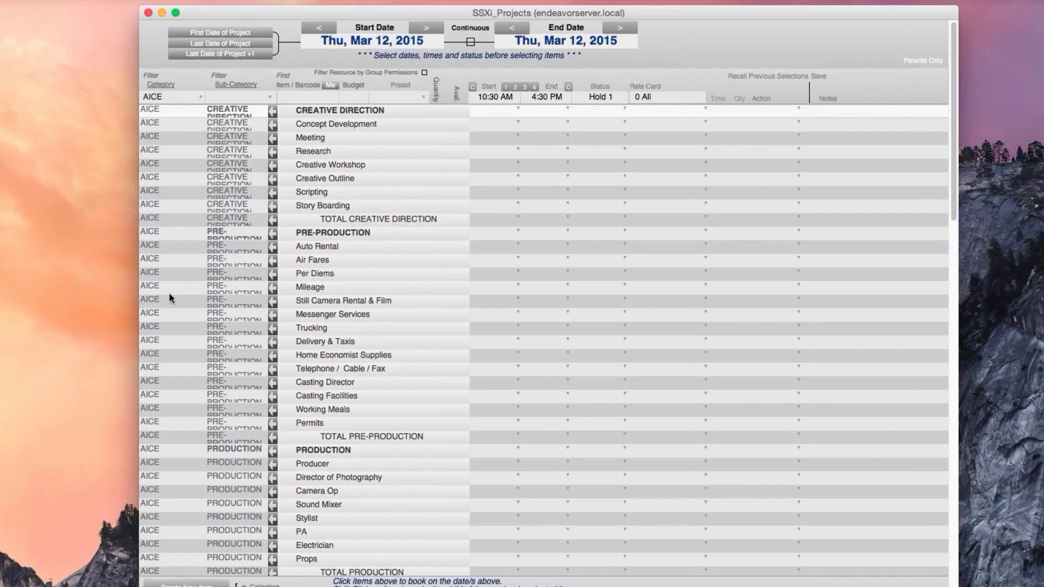
mouse_move(321, 114)
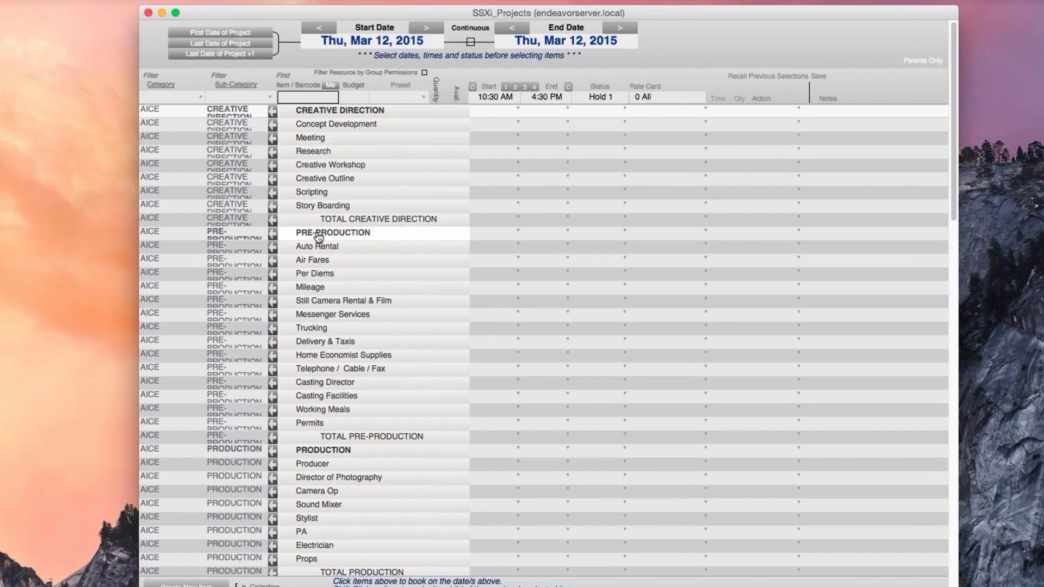
mouse_move(320, 238)
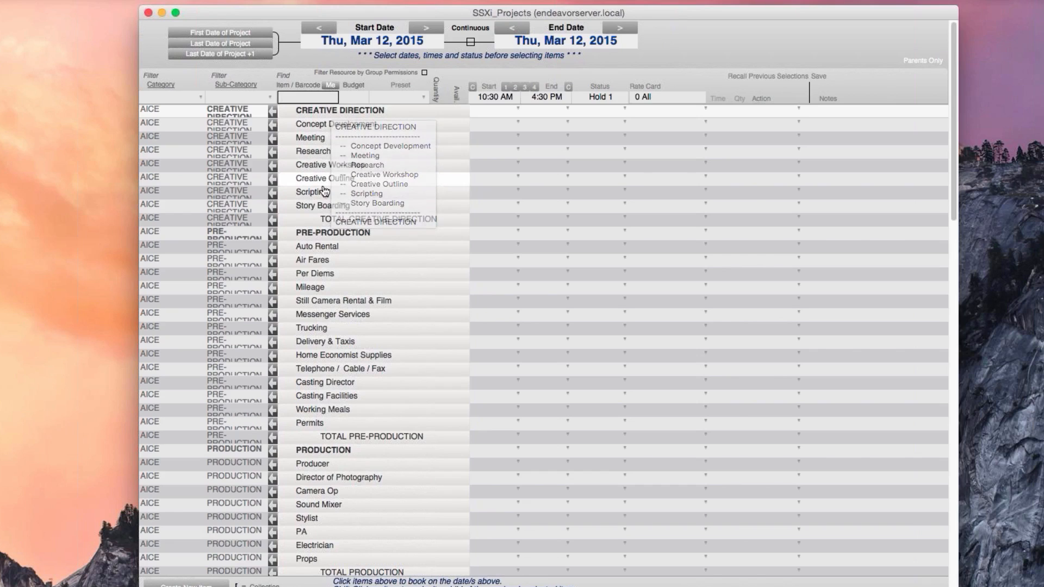
mouse_move(322, 208)
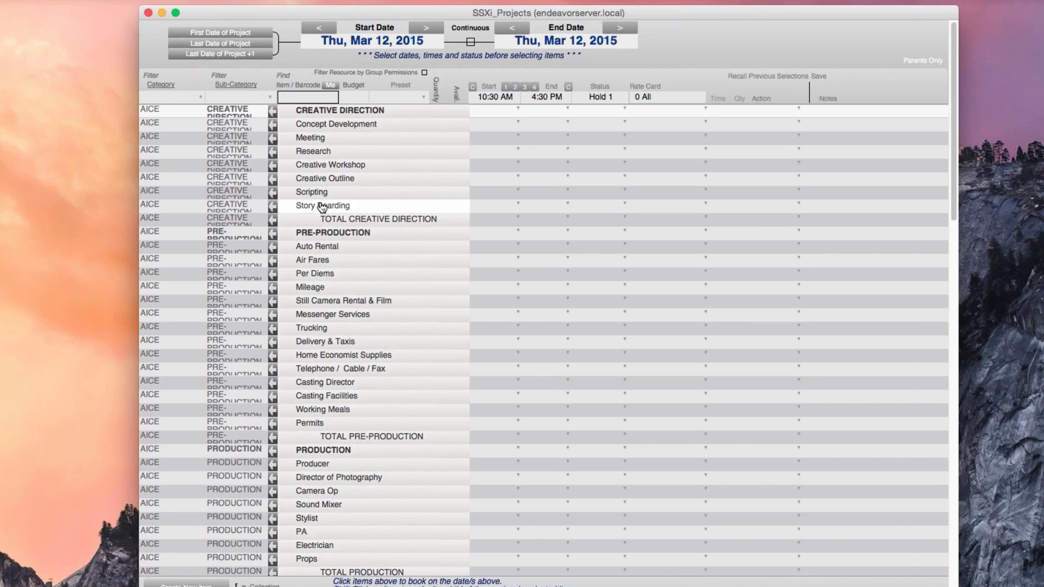
left_click(314, 139)
left_click(340, 177)
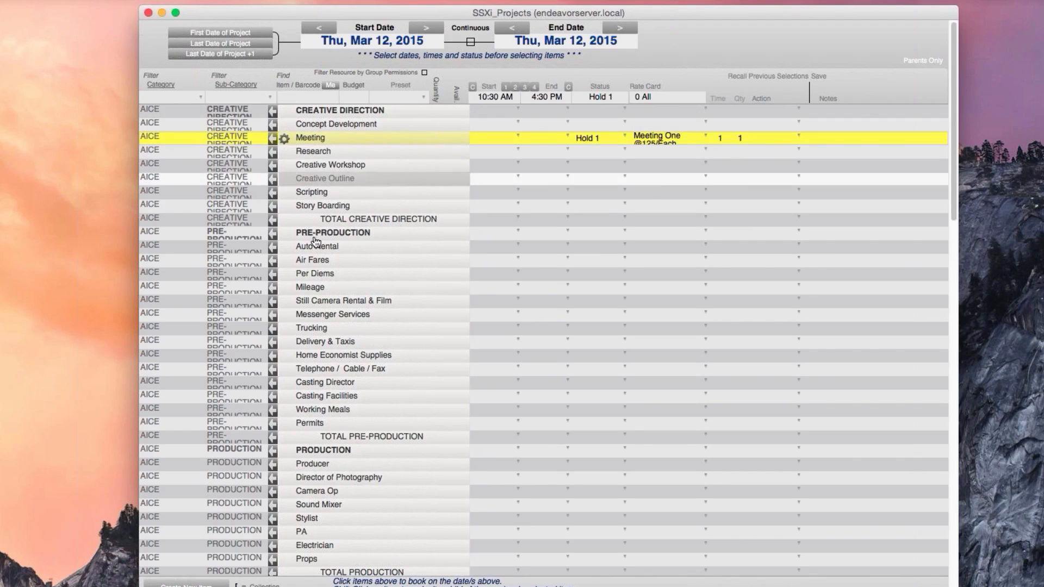
left_click(326, 274)
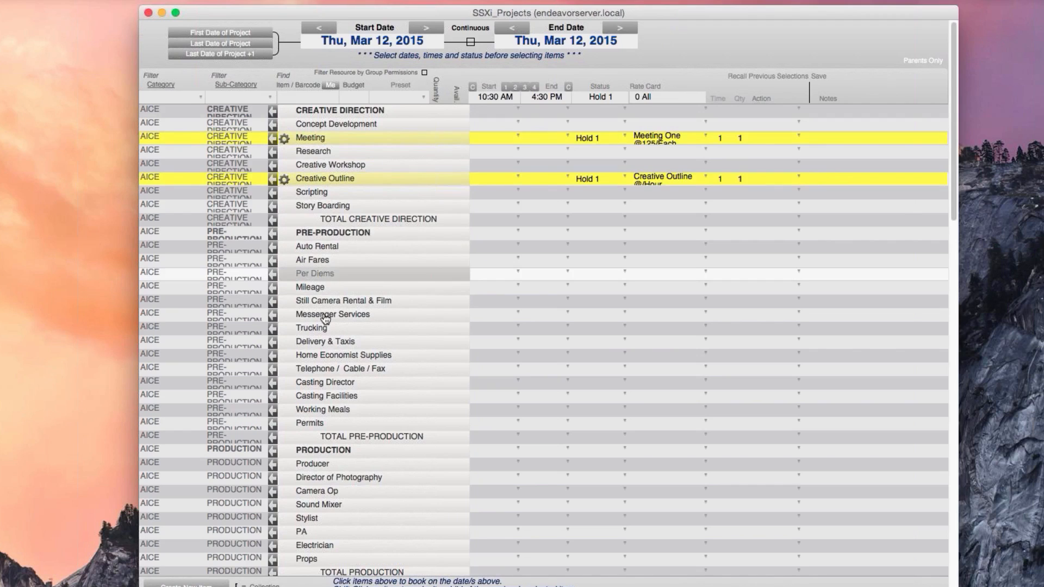
left_click(342, 388)
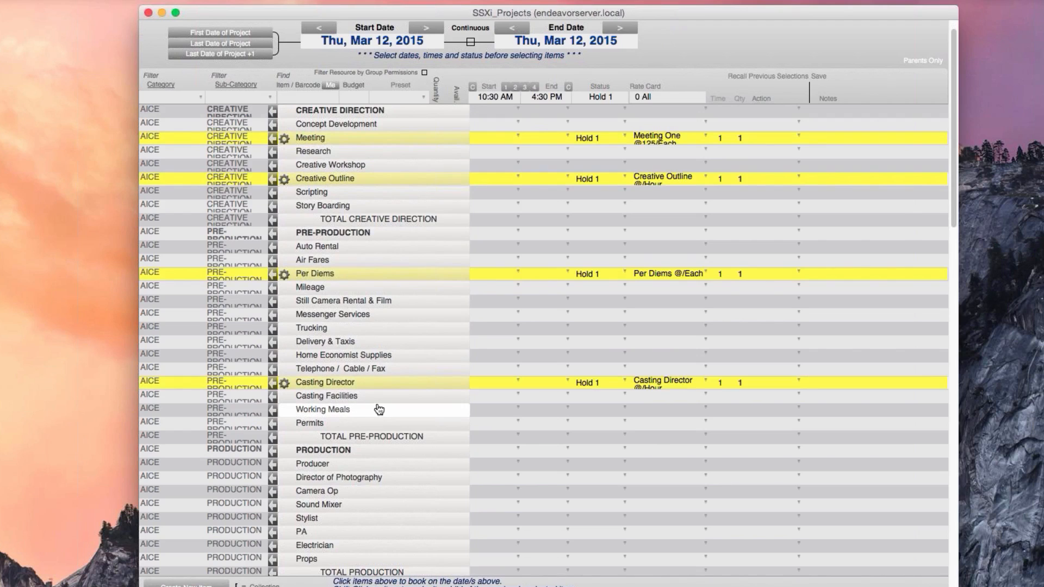
- Select the Camera Op, Sound Mixer, Camera Rental, Dailies Logging and EDL Prep items for the budget
scroll(379, 410, "down", 3)
left_click(333, 411)
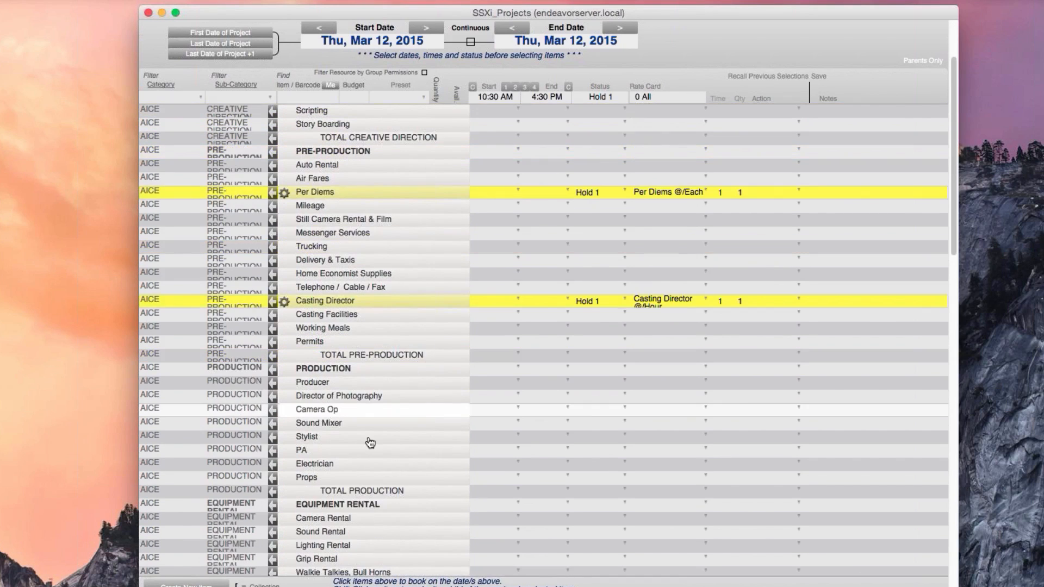
left_click(338, 424)
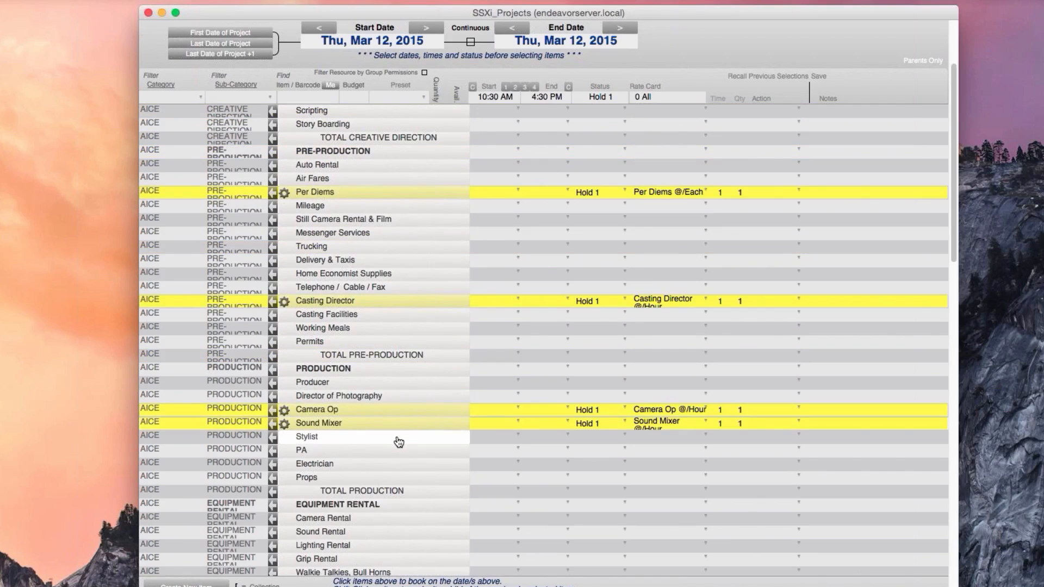
scroll(397, 440, "down", 6)
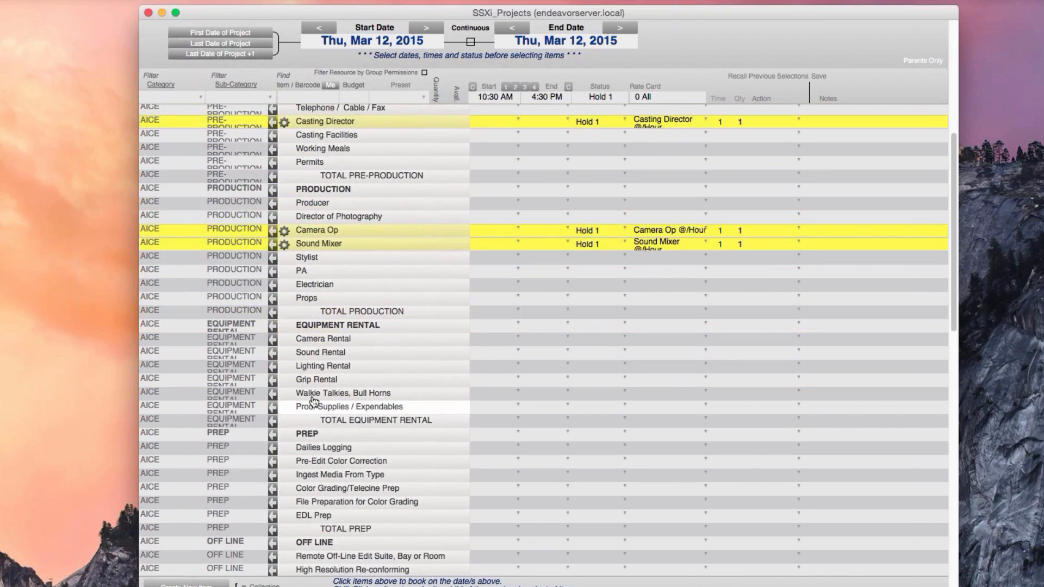
left_click(333, 343)
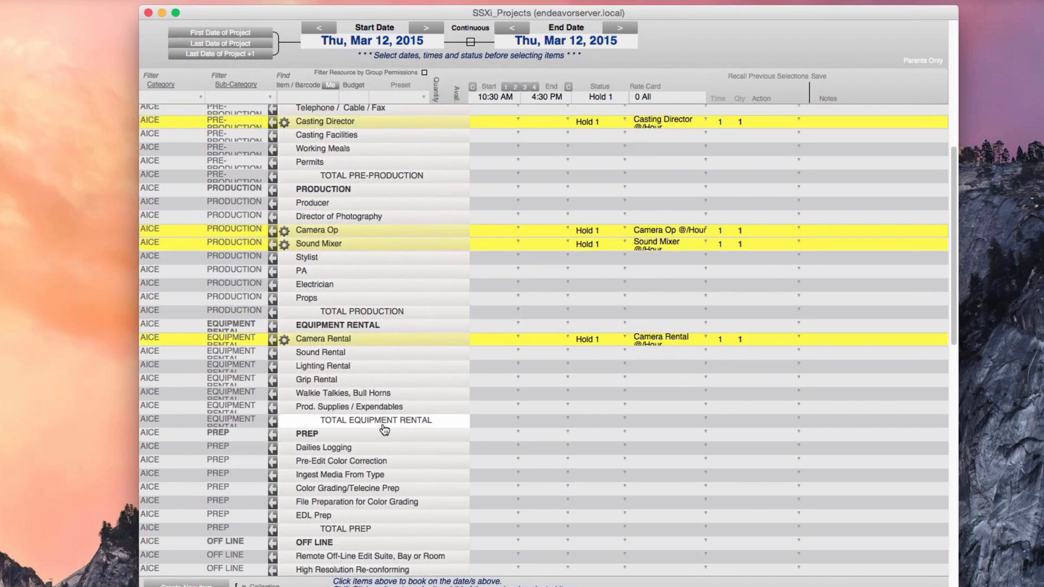
scroll(345, 409, "down", 5)
left_click(334, 320)
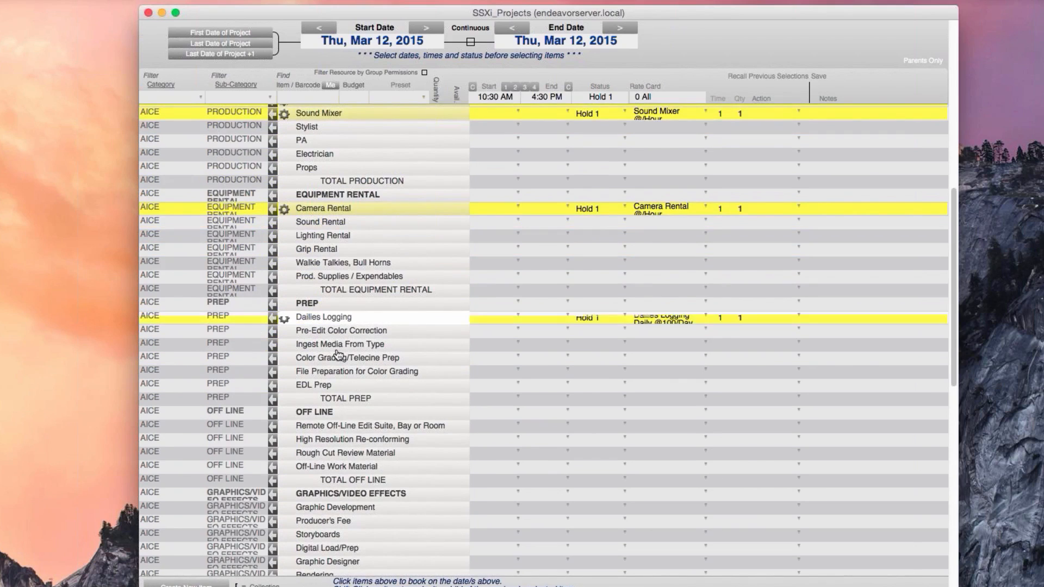
left_click(330, 386)
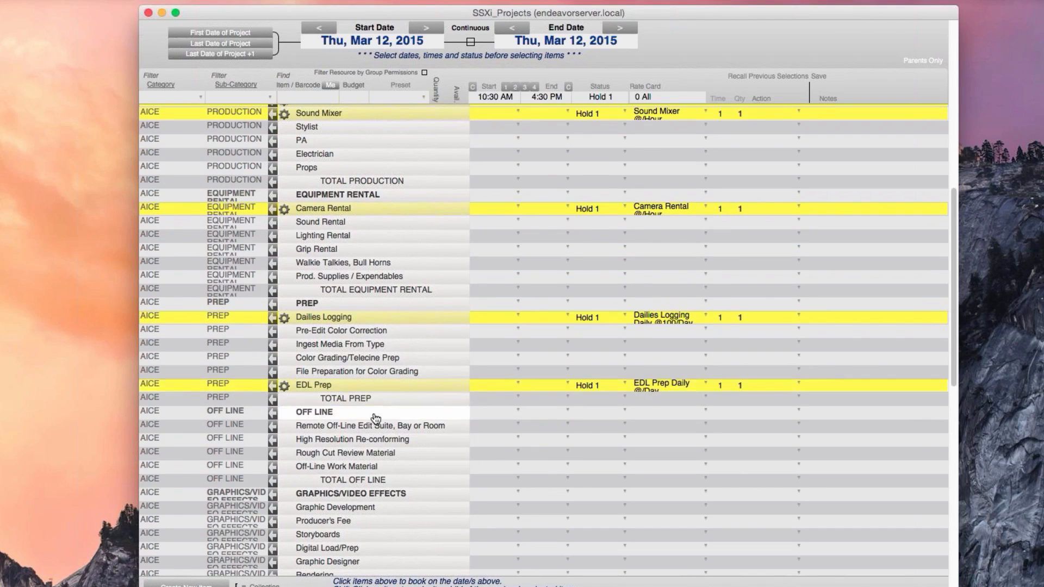
- Reapply the AICE category filter to refresh the bookable item list
scroll(337, 392, "down", 5)
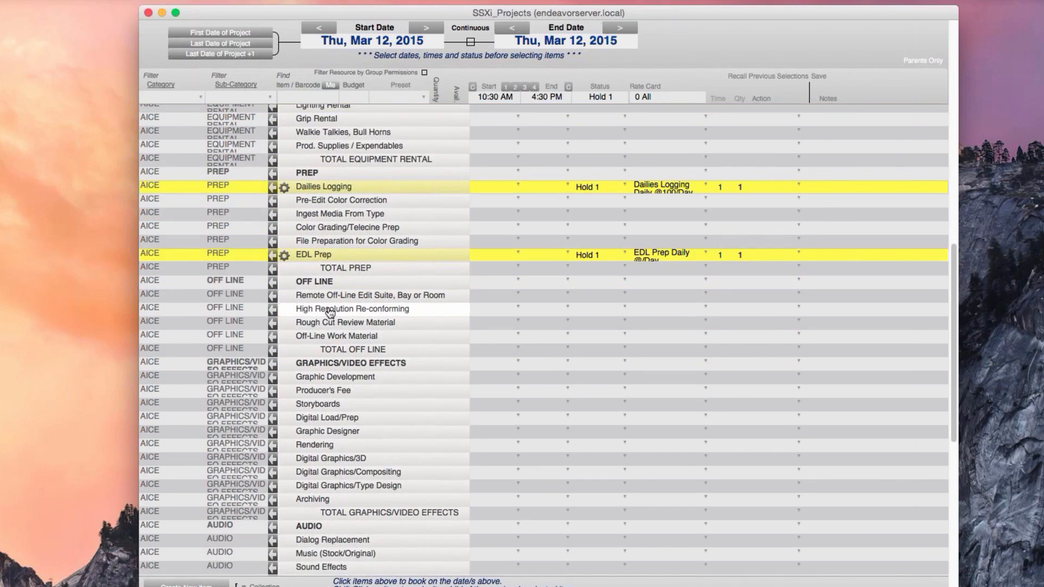
left_click(182, 99)
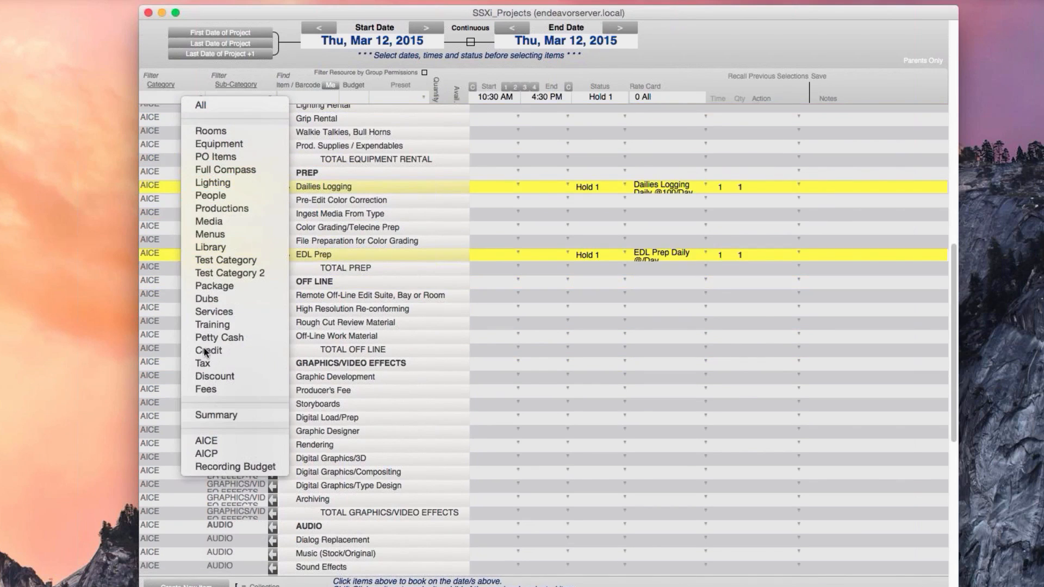
left_click(218, 439)
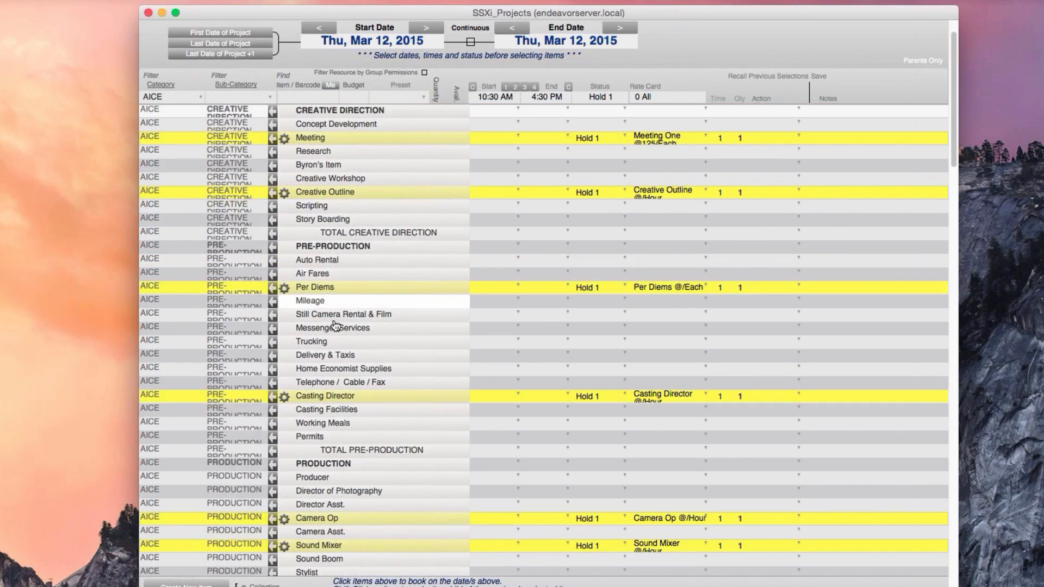
- Select Off-Line Graphics, Data Backup/Restore, Graphic Development and the Graphics/Video Effects Archiving item for the budget
scroll(348, 381, "down", 8)
scroll(355, 416, "down", 15)
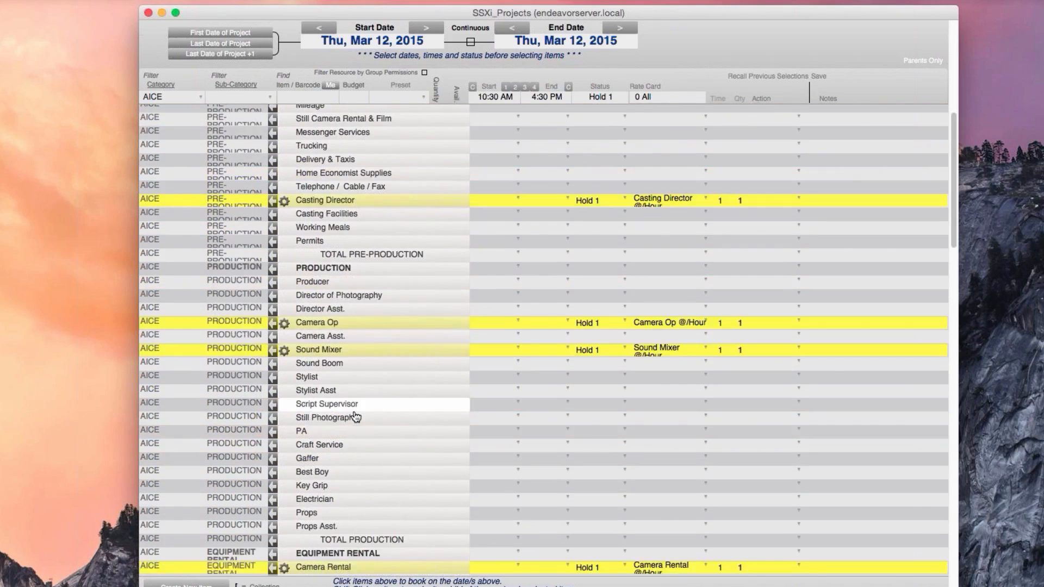
scroll(364, 463, "down", 5)
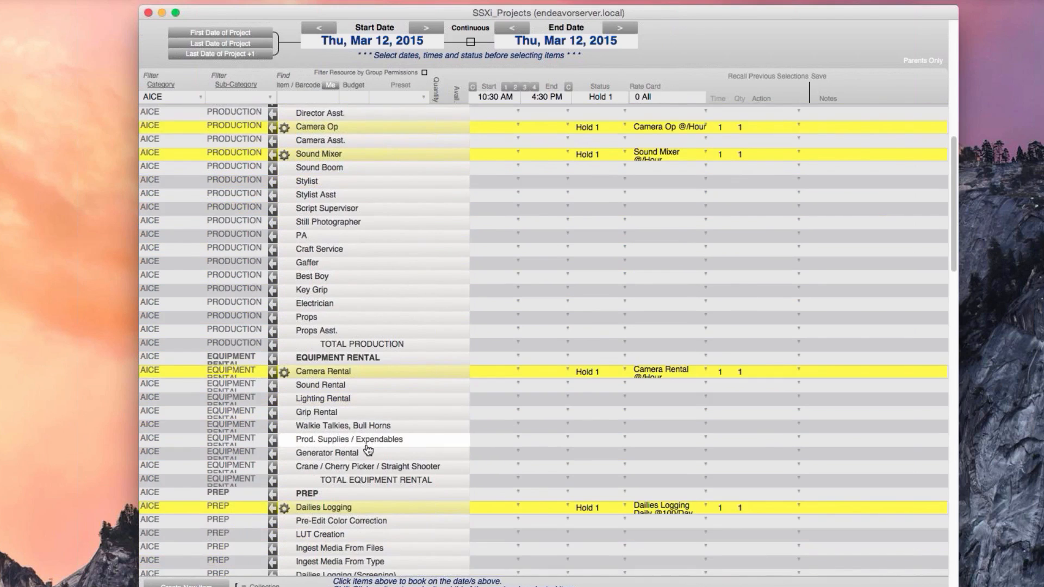
scroll(359, 474, "down", 15)
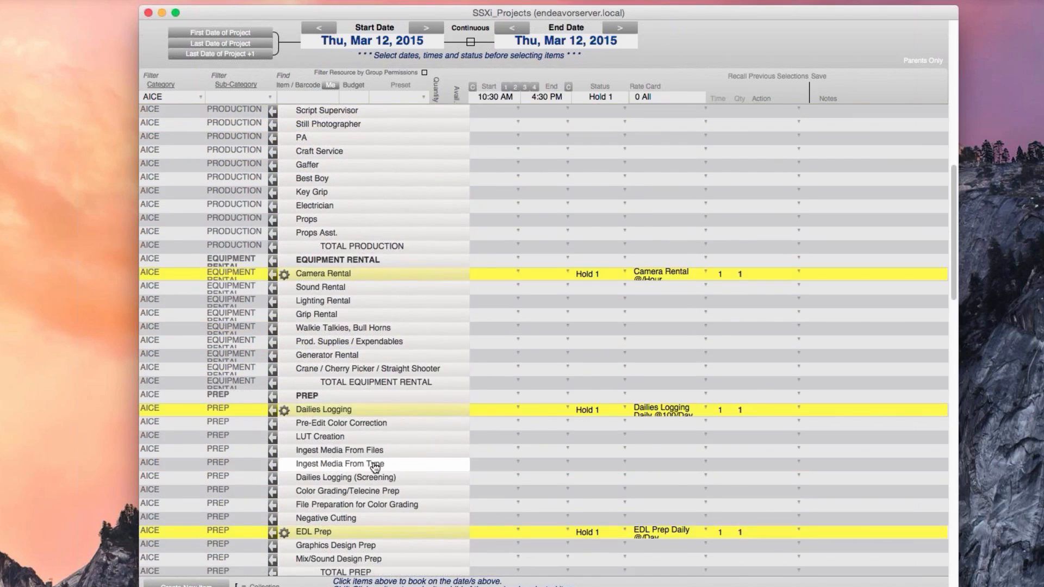
scroll(375, 469, "down", 15)
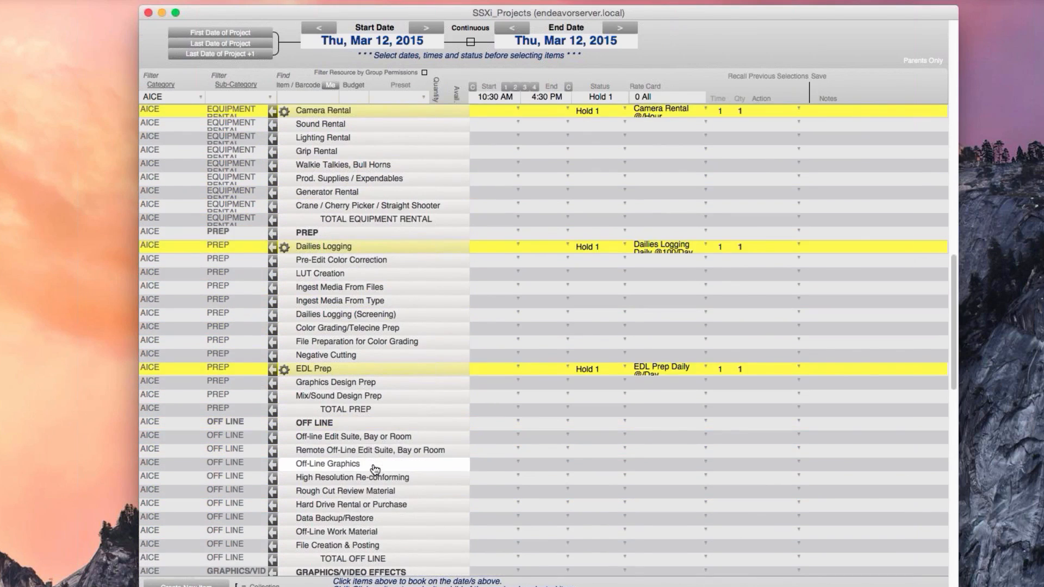
left_click(336, 269)
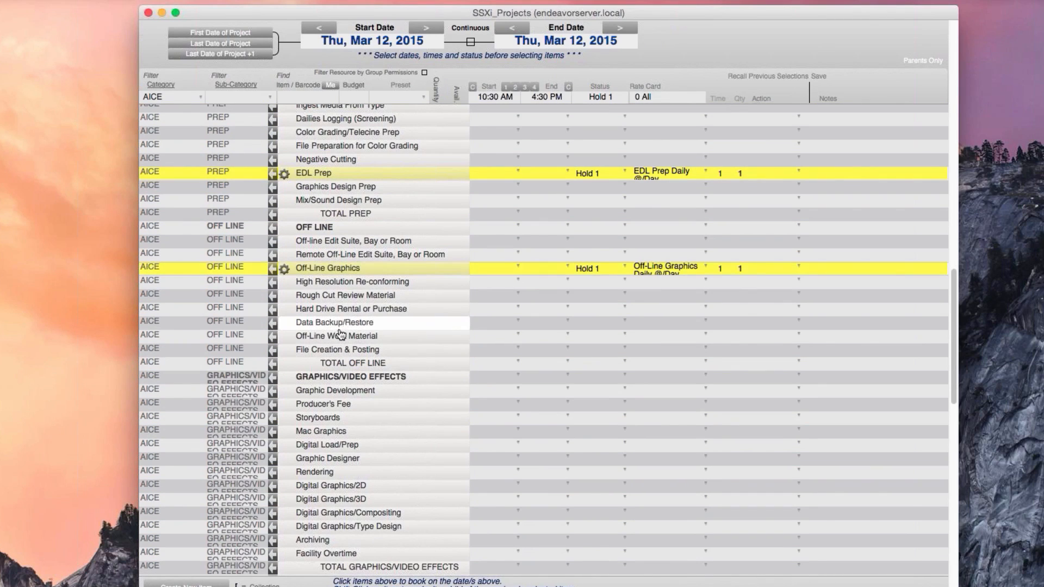
left_click(341, 327)
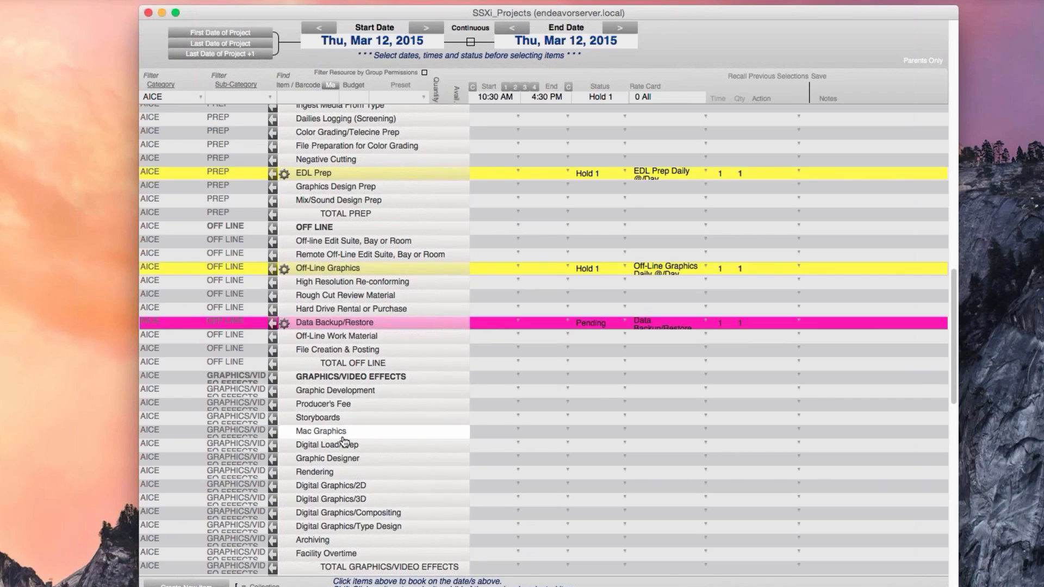
left_click(362, 396)
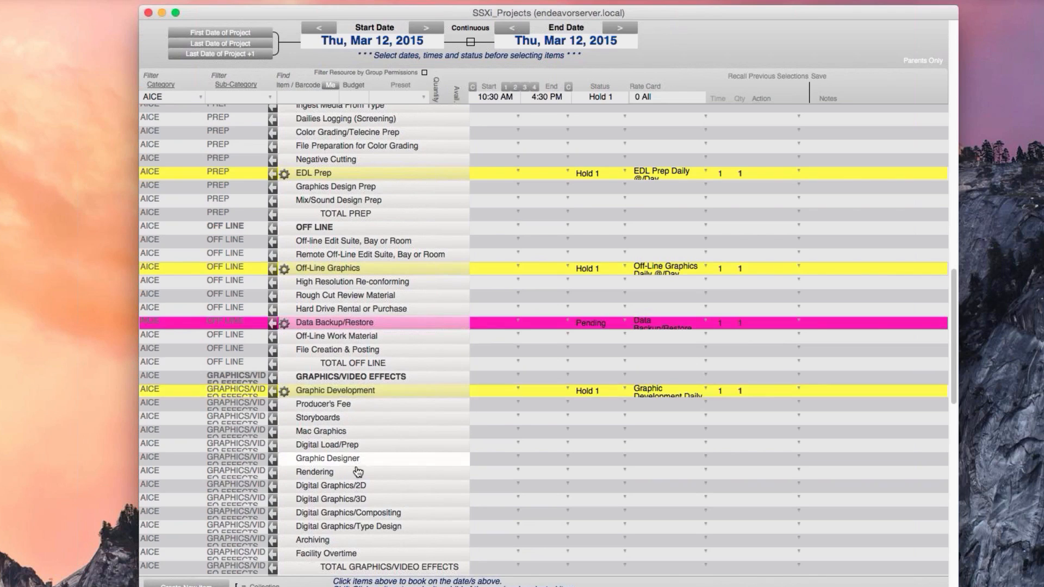
left_click(341, 540)
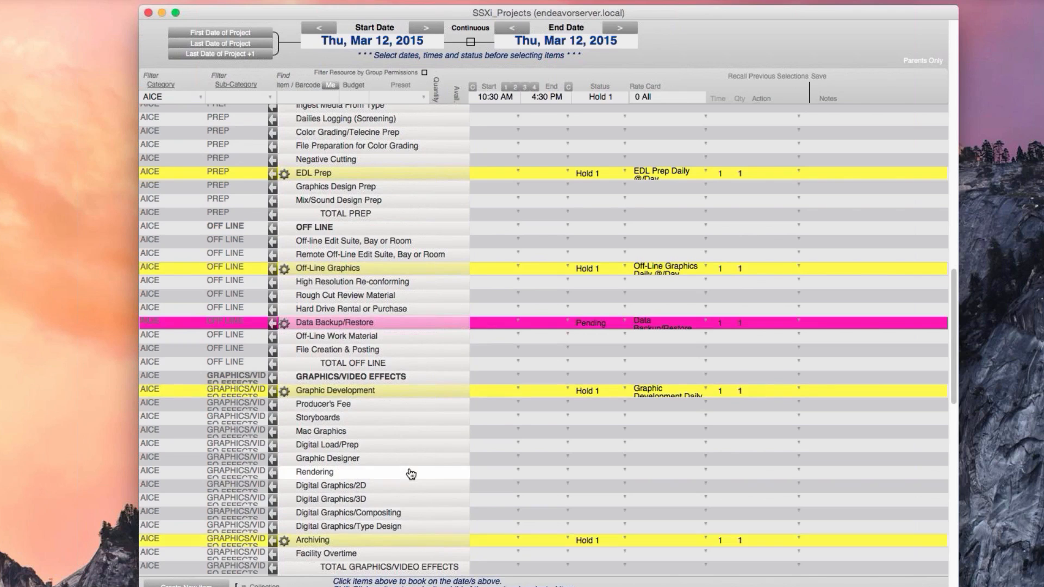
scroll(409, 473, "down", 1)
scroll(408, 477, "down", 10)
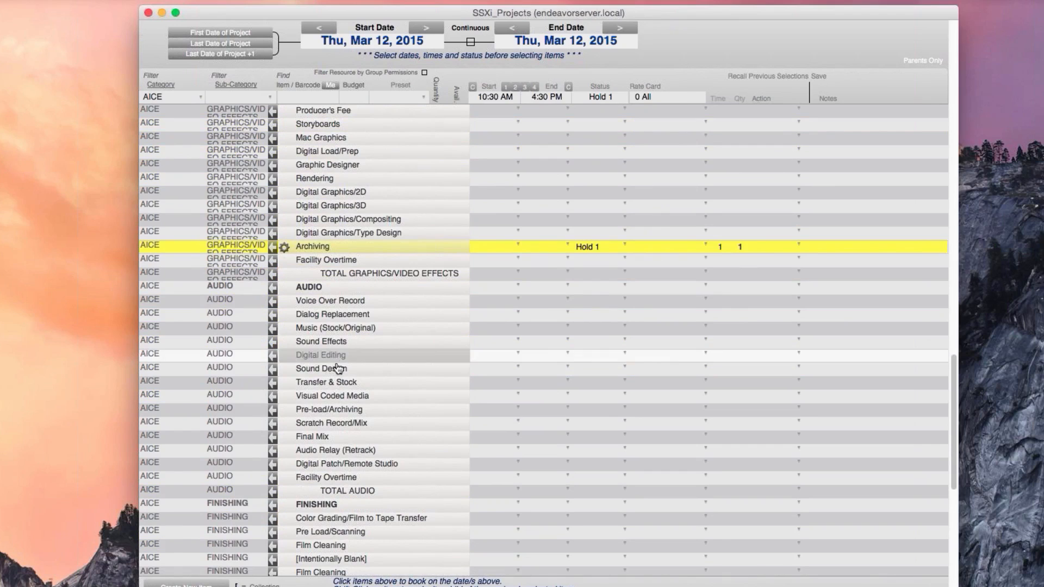
left_click(334, 358)
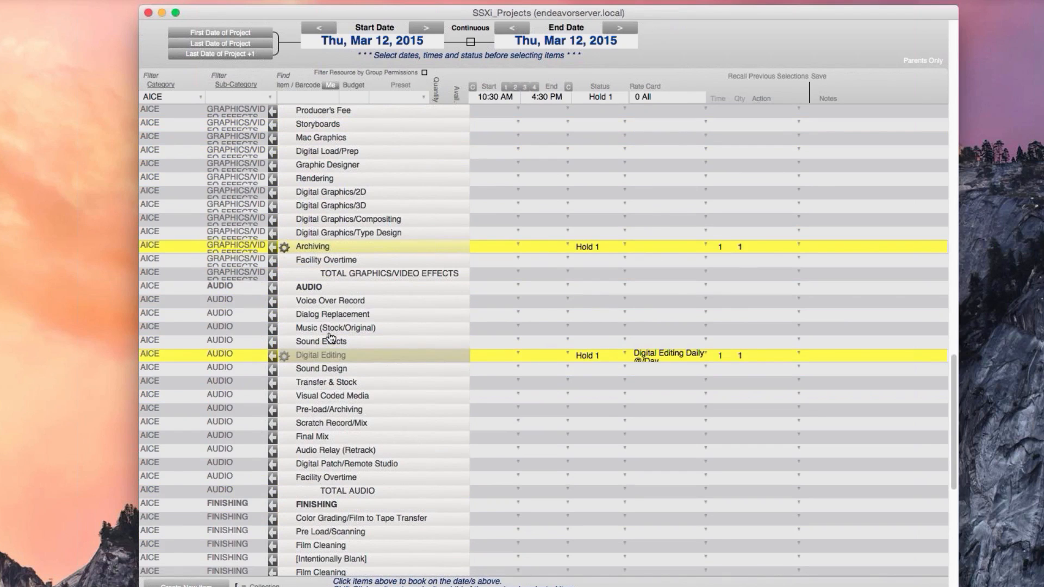
scroll(334, 316, "up", 8)
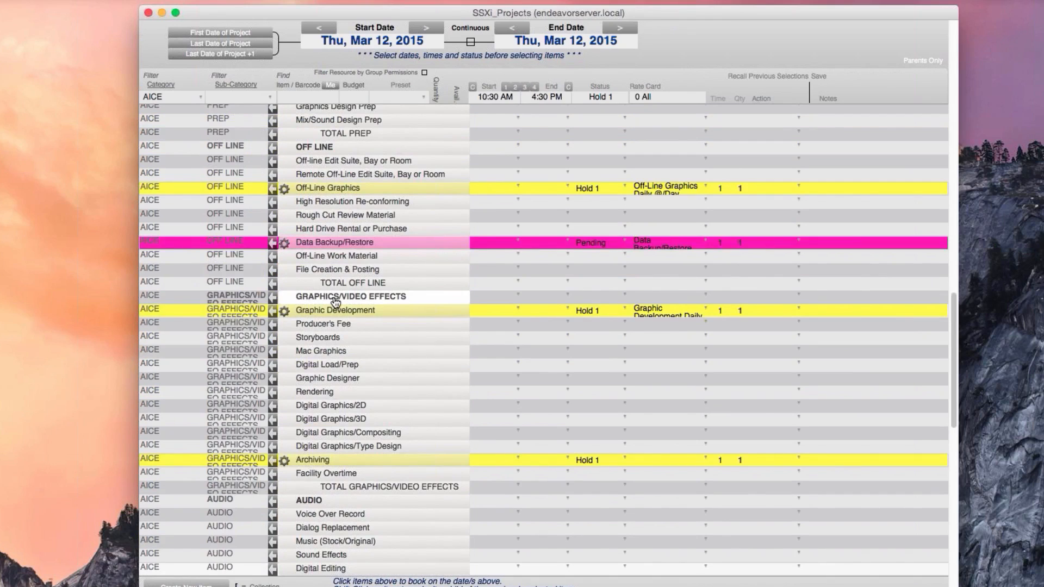
- Select the Voice Over Record and Dialog Replacement items in the Audio section for the budget
scroll(343, 309, "down", 1)
scroll(342, 309, "down", 15)
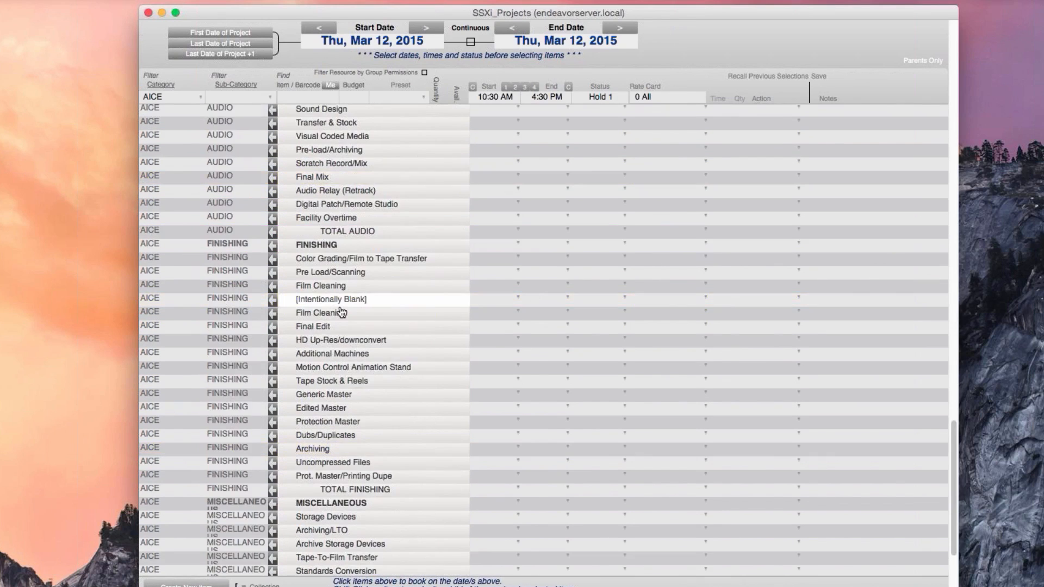
scroll(343, 226, "up", 7)
left_click(342, 223)
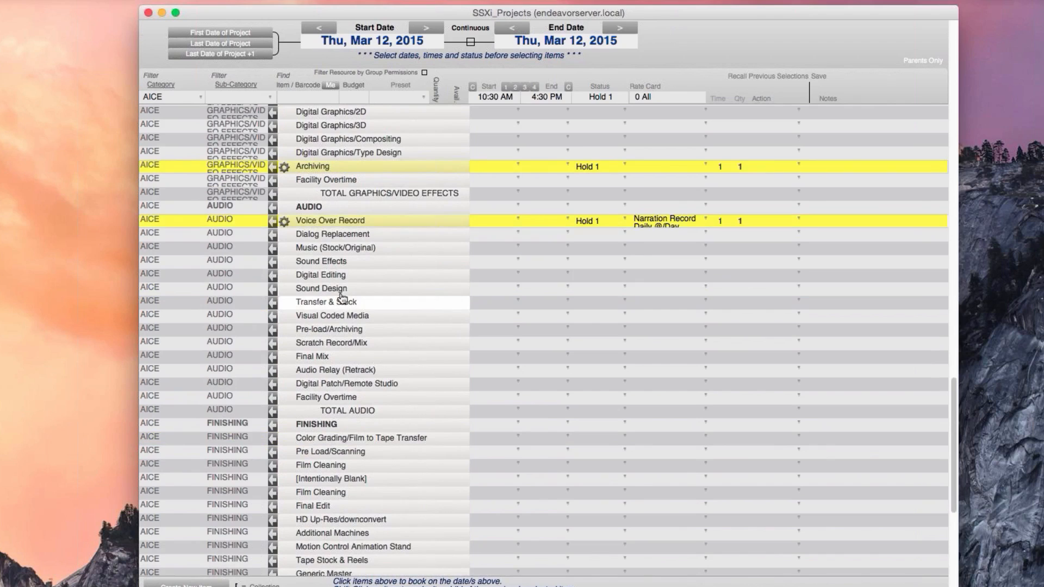
left_click(340, 234)
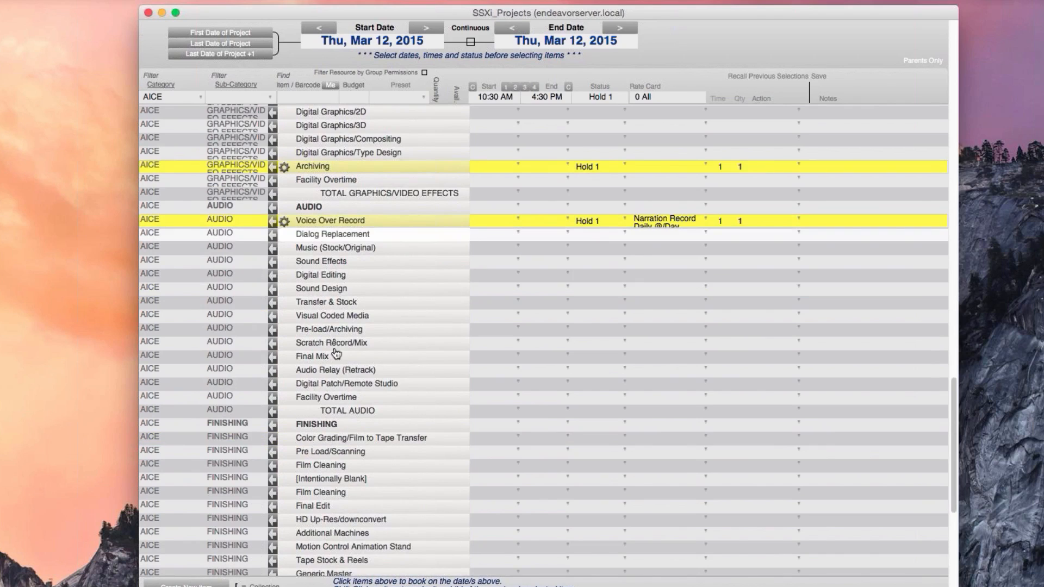
- Select the Final Edit and Generic Master items in the Finishing section for the budget
left_click(340, 509)
scroll(380, 506, "down", 1)
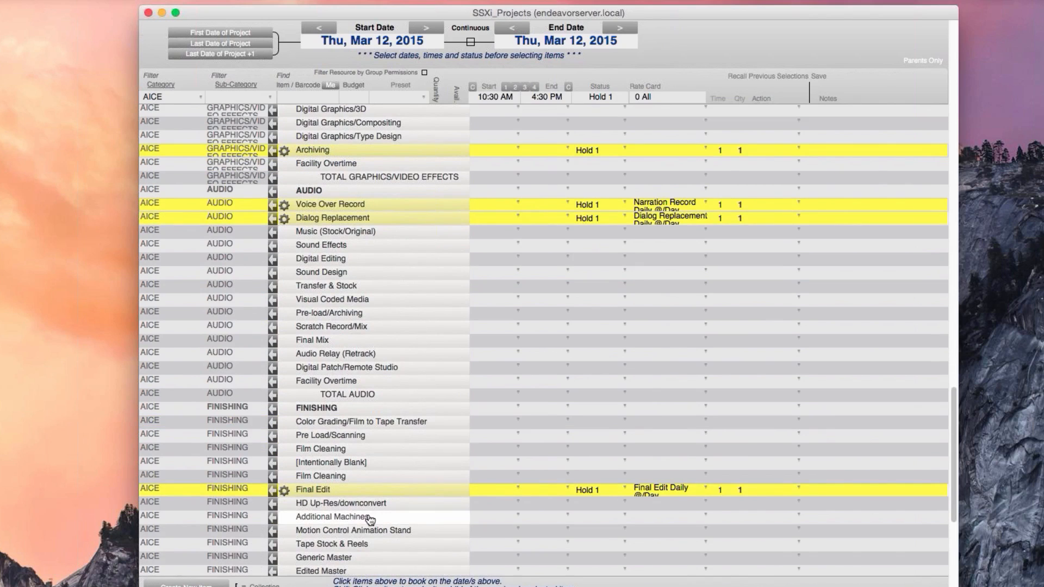
scroll(370, 520, "down", 2)
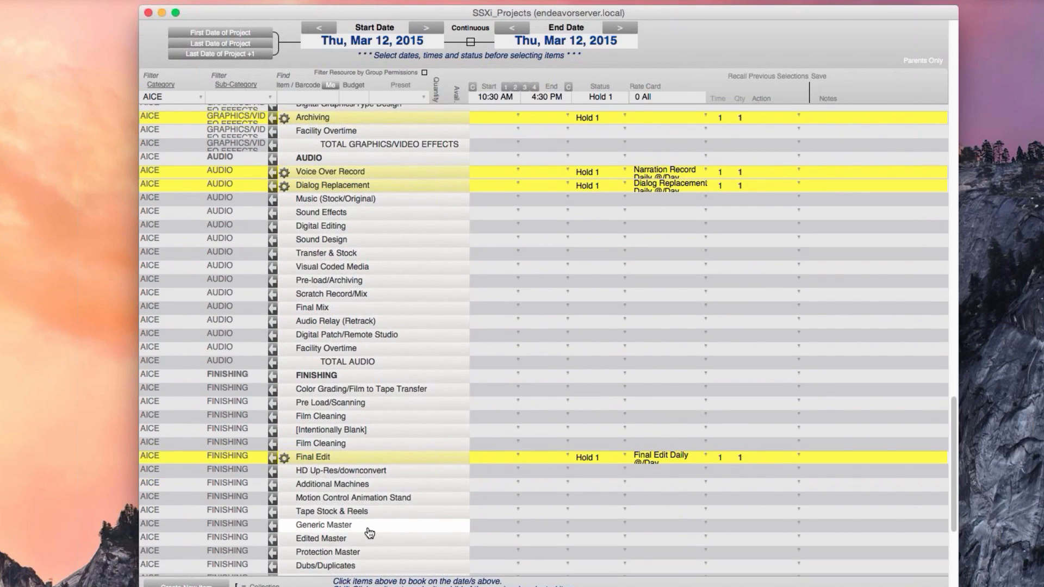
scroll(370, 532, "down", 3)
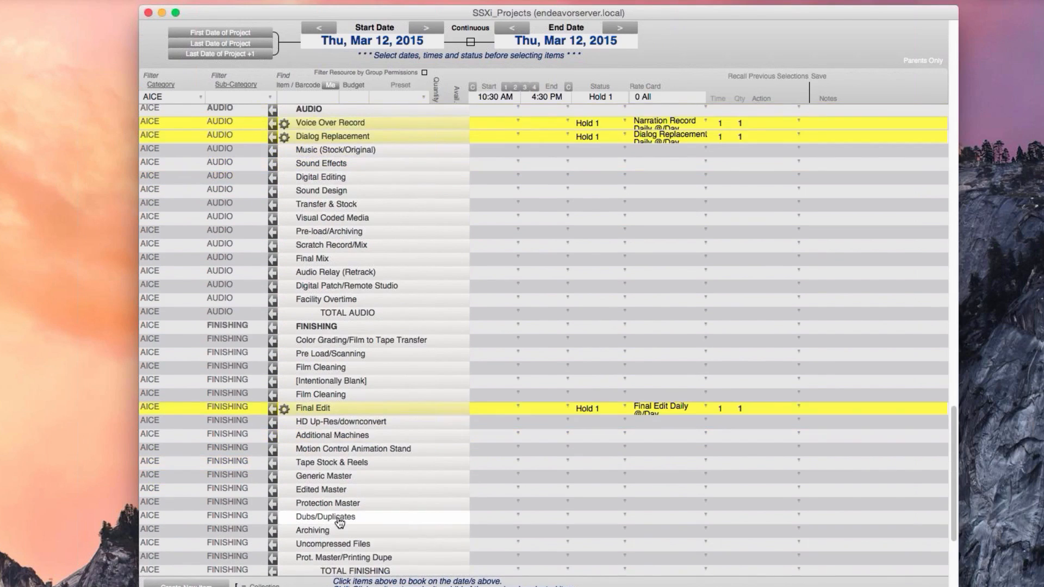
left_click(354, 479)
scroll(369, 511, "down", 4)
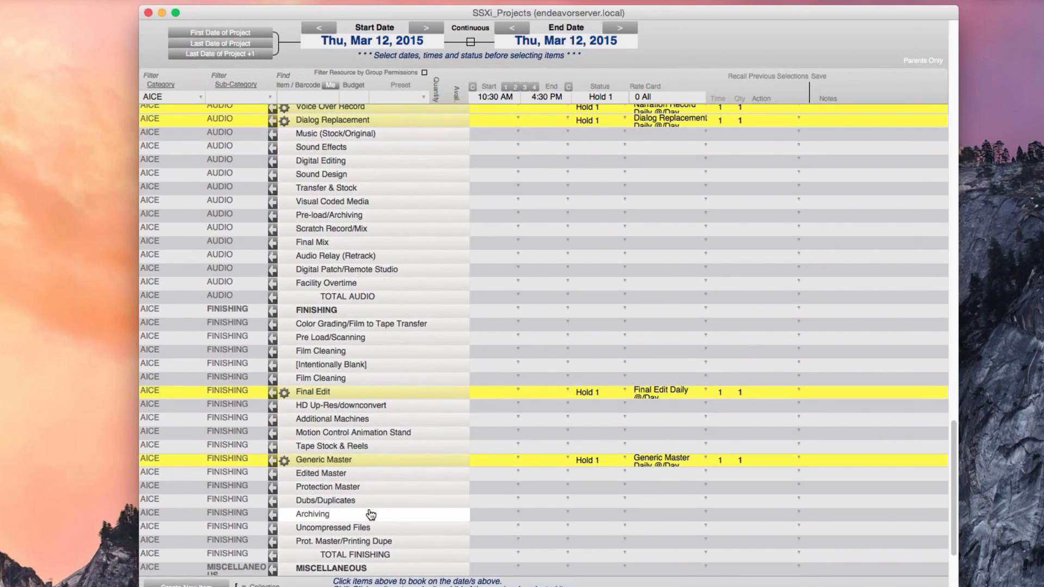
- Select Archiving/LTO, Shipping and Assistant Labor, and add all the chosen items to the Episode 4 budget
scroll(369, 508, "down", 20)
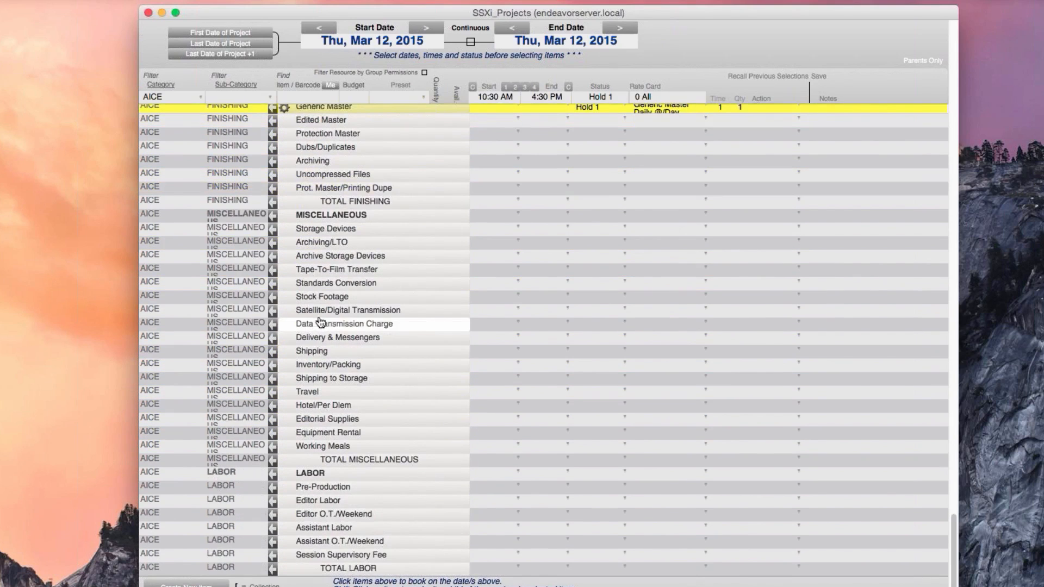
left_click(324, 243)
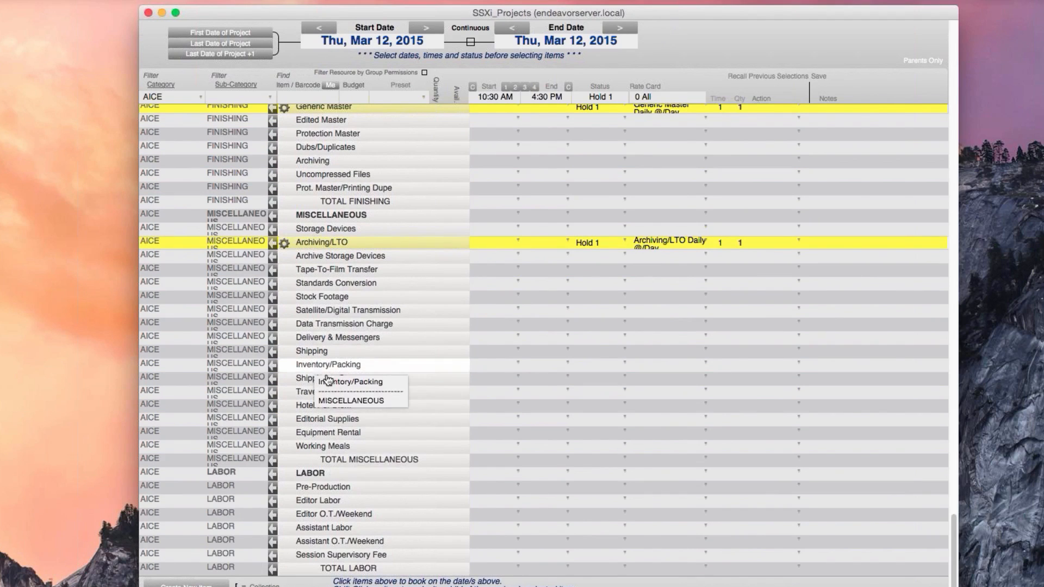
left_click(324, 353)
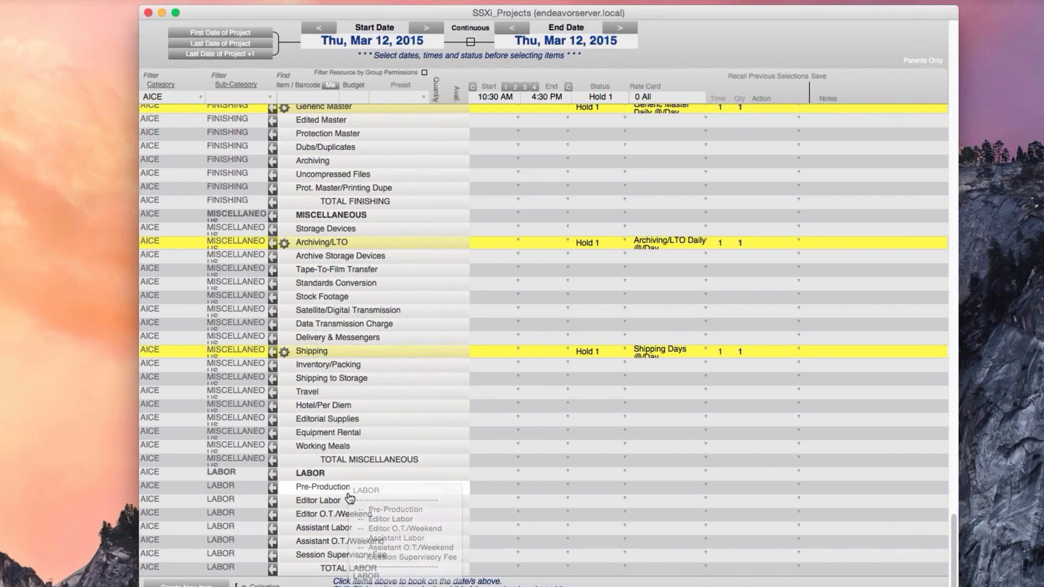
left_click(341, 532)
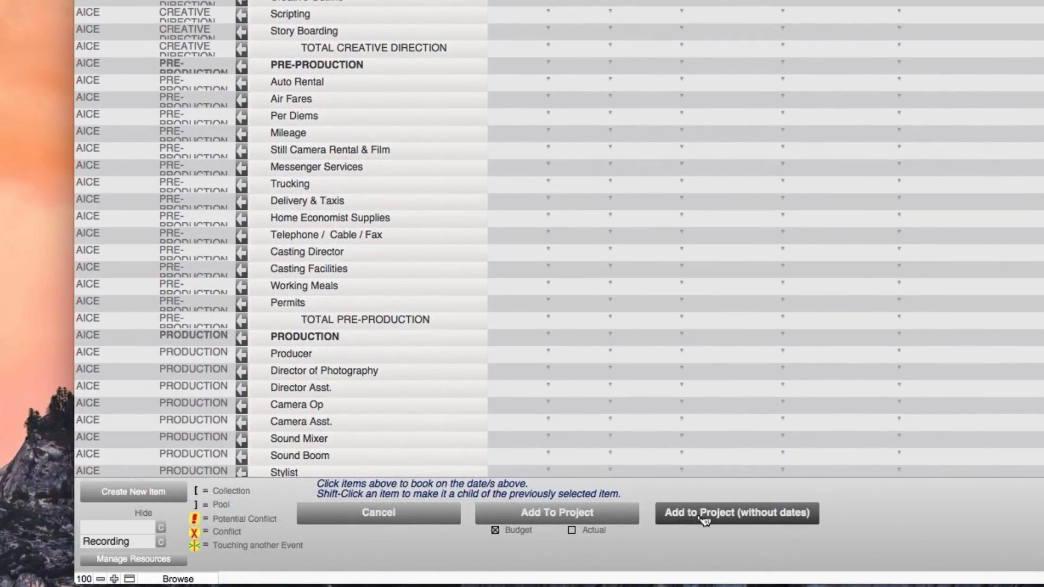
left_click(385, 517)
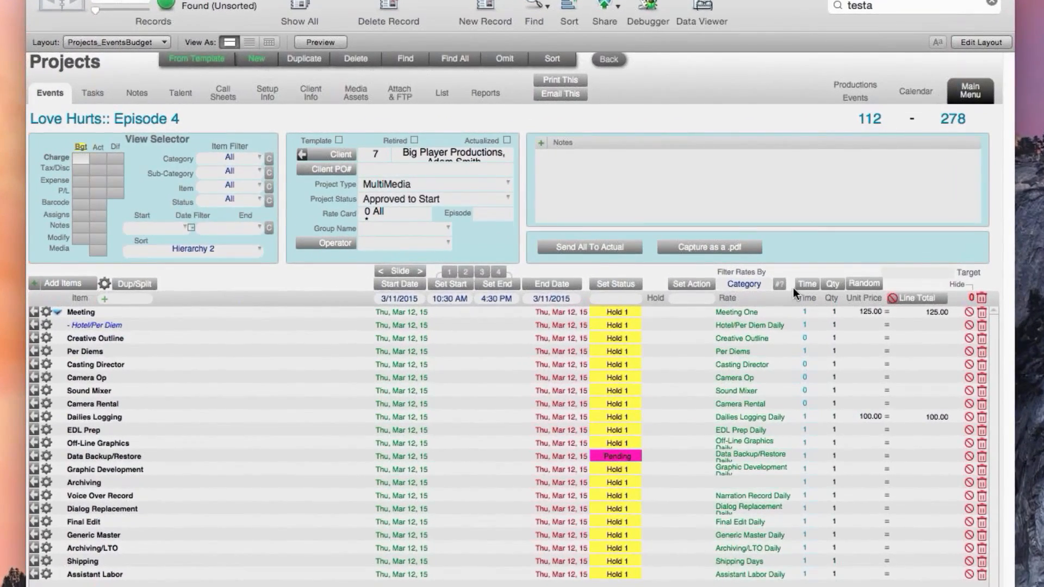
- Override the time of all budget lines with 1 for both charge and expense, and fill in random unit prices
left_click(798, 285)
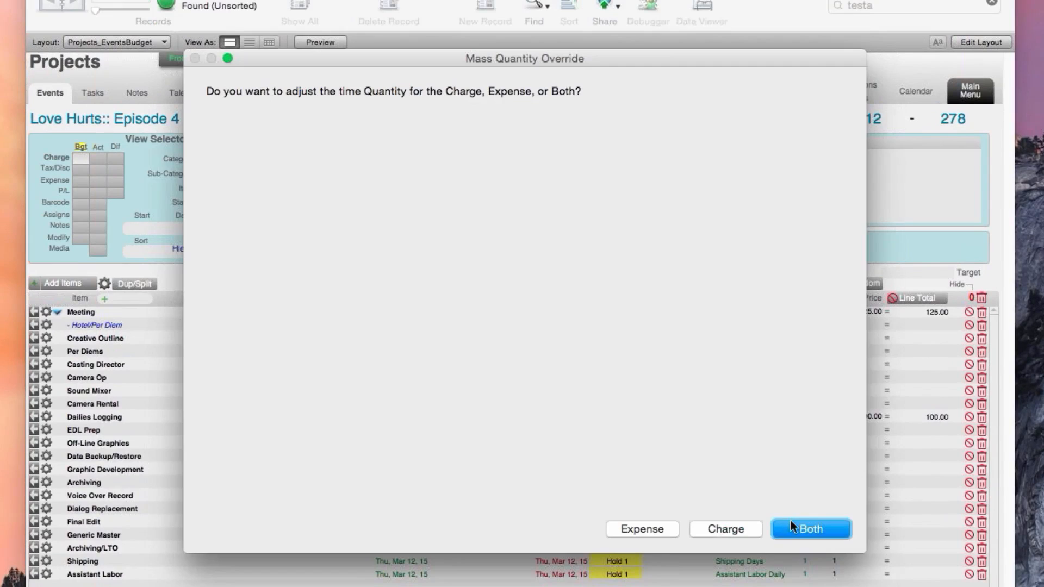
left_click(791, 522)
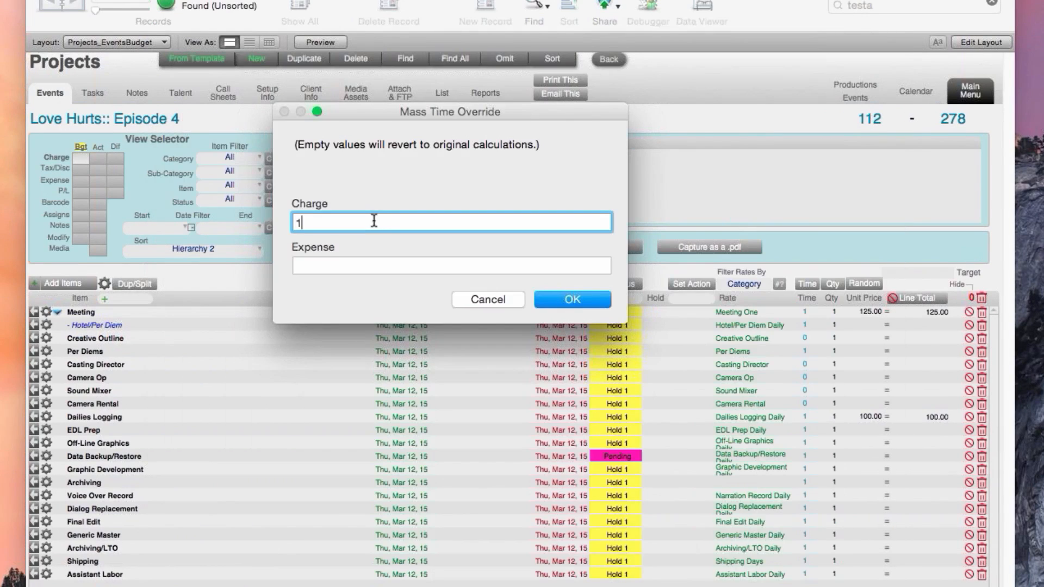
left_click(380, 265)
type("1")
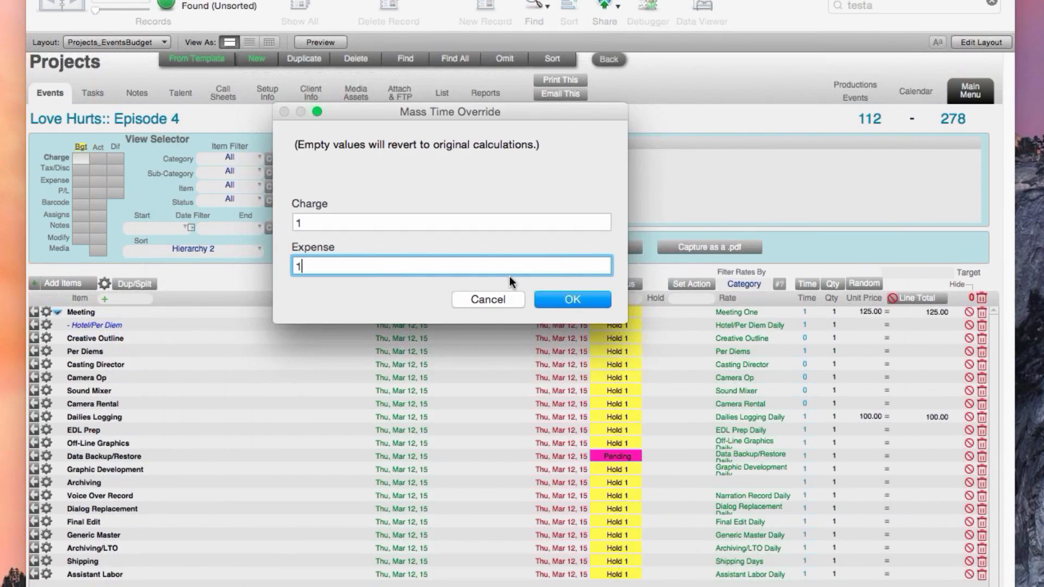
left_click(568, 300)
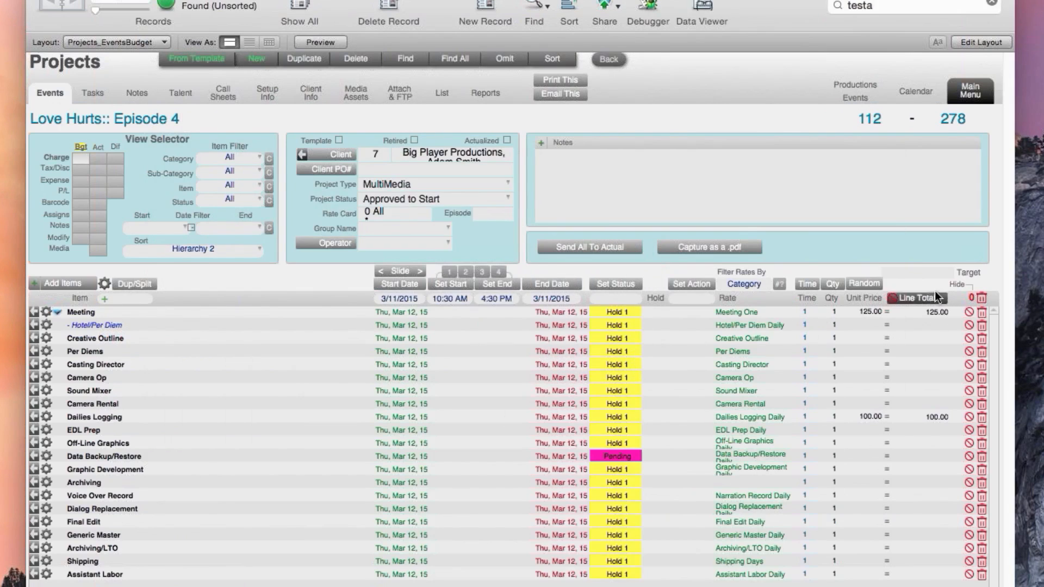
left_click(863, 285)
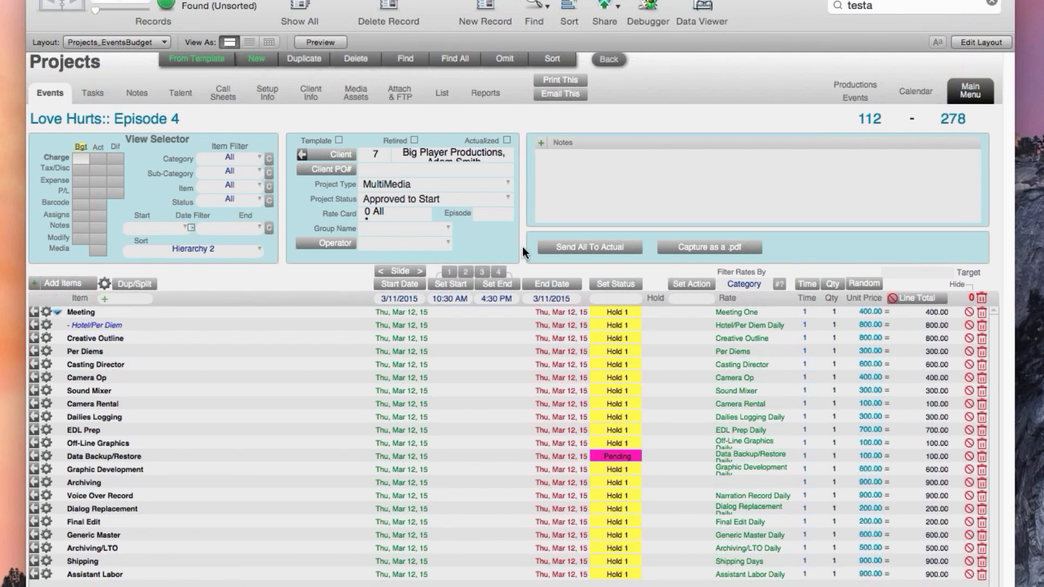
- Send all budget items to the project's actual side keeping the budgeted values, and randomize the actual unit prices
left_click(585, 249)
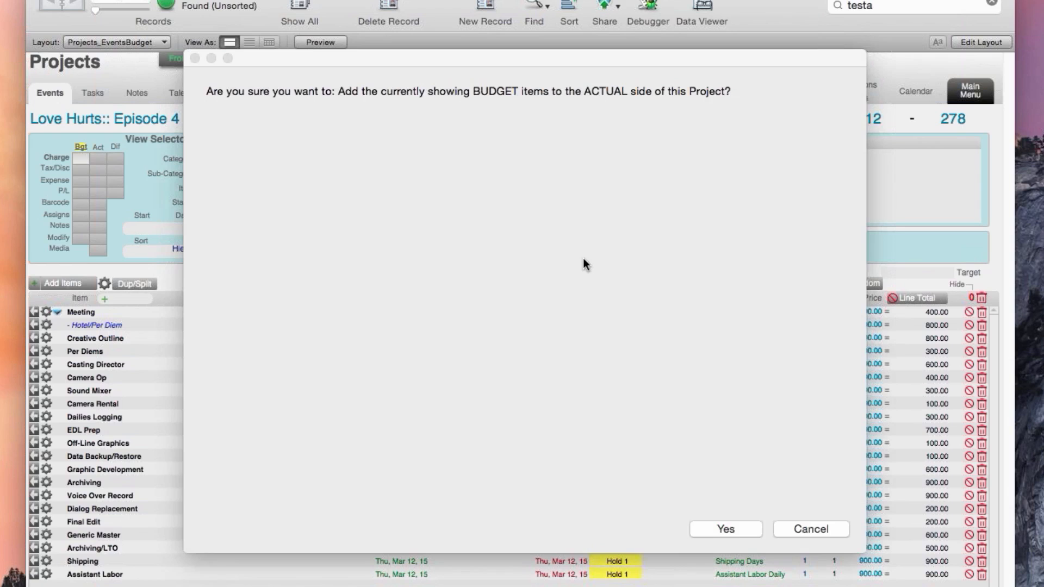
left_click(739, 531)
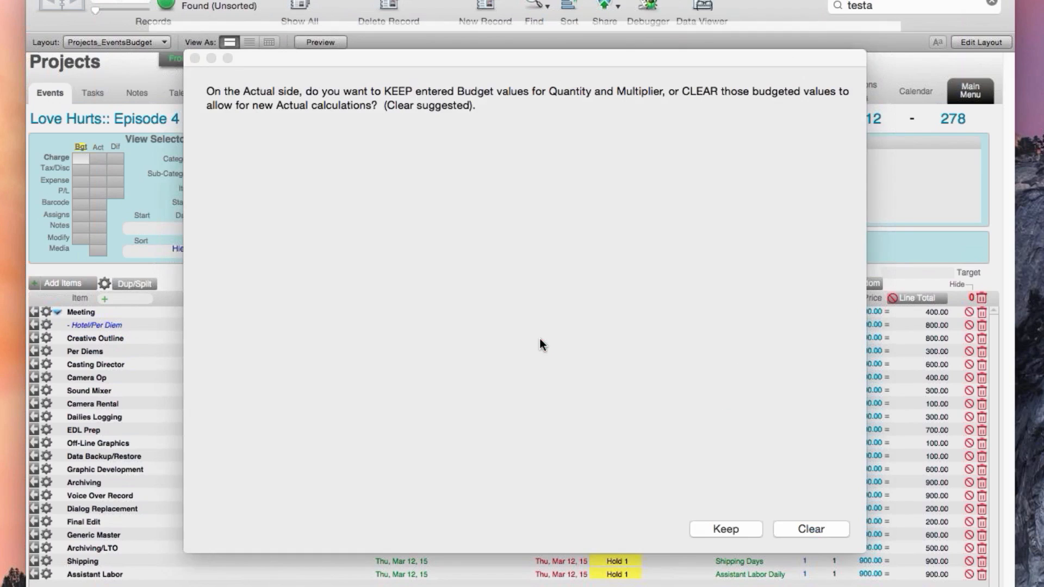
left_click(727, 529)
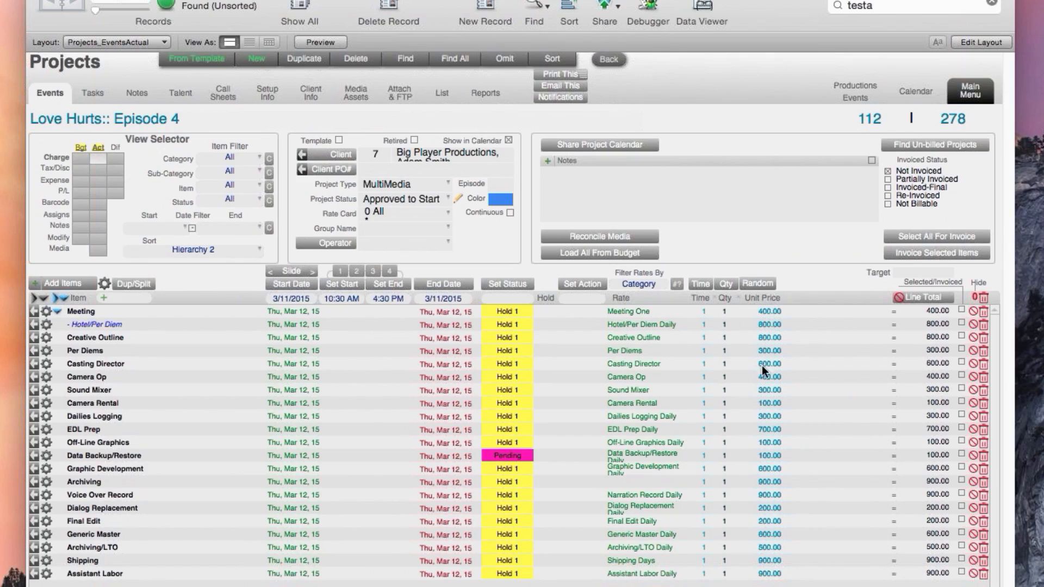
left_click(757, 284)
- Compare the budget, actual and difference charge views of Episode 4, and return to the budget charges
left_click(81, 158)
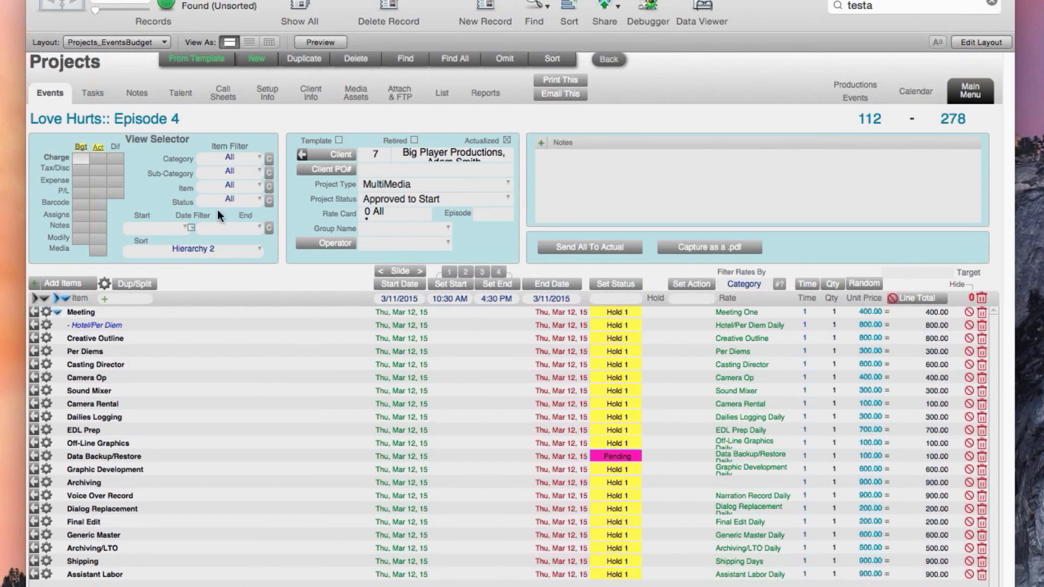
left_click(101, 162)
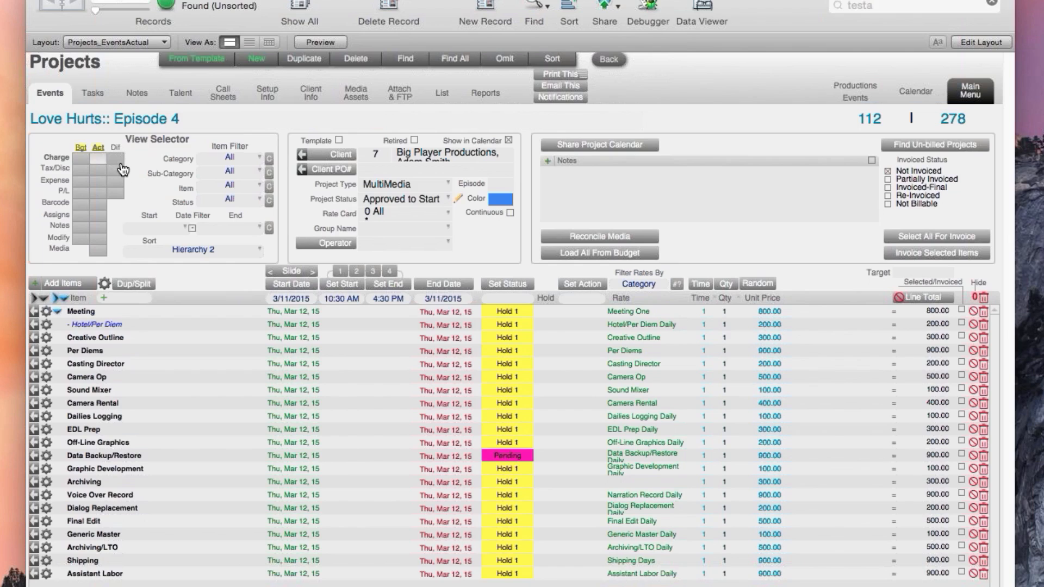
left_click(124, 171)
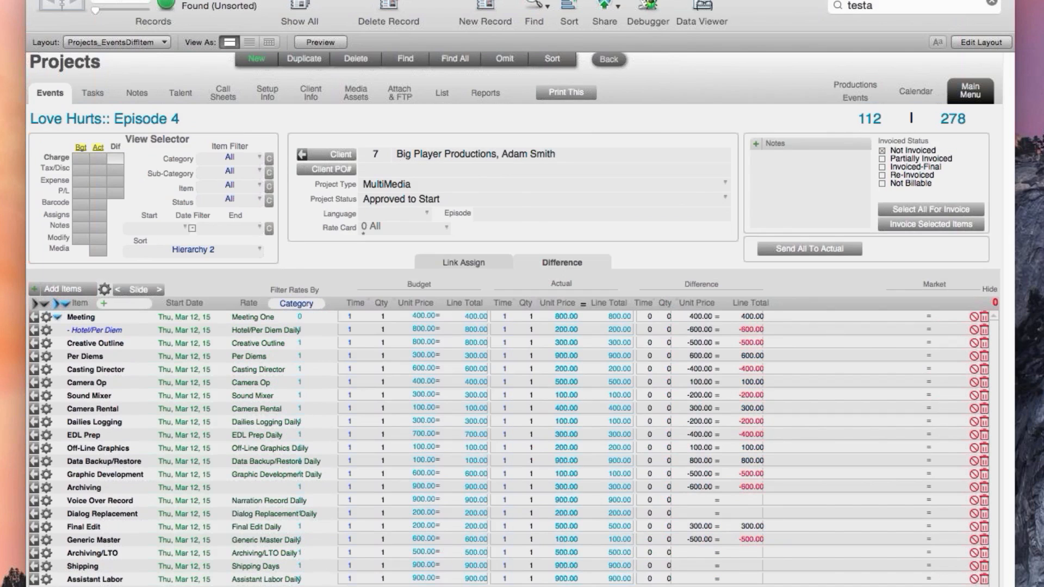
left_click(86, 158)
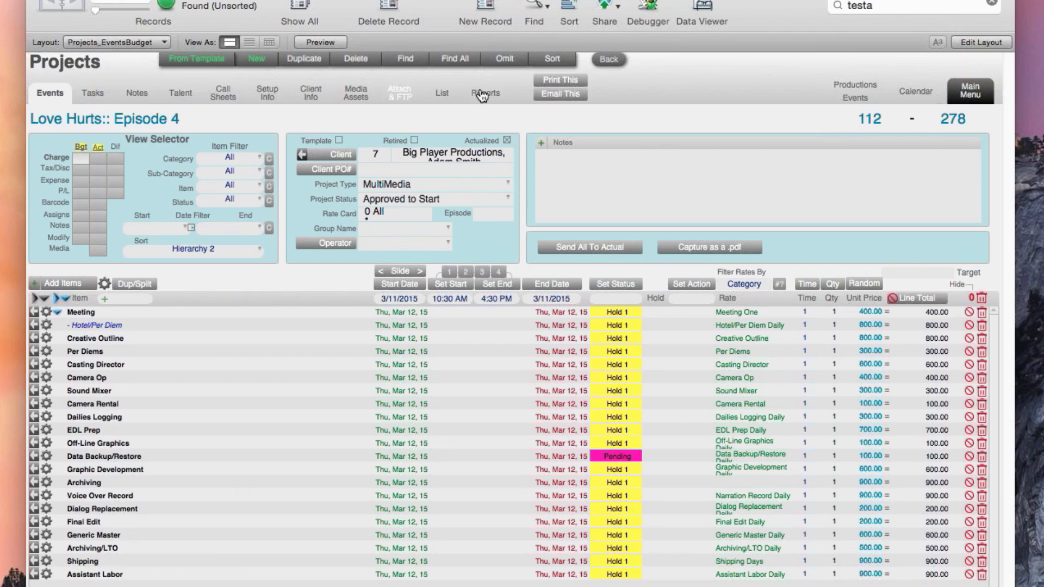
- Preview the Episode 4 budget charge quote on US Letter paper with prices shown, and close it without printing
left_click(551, 95)
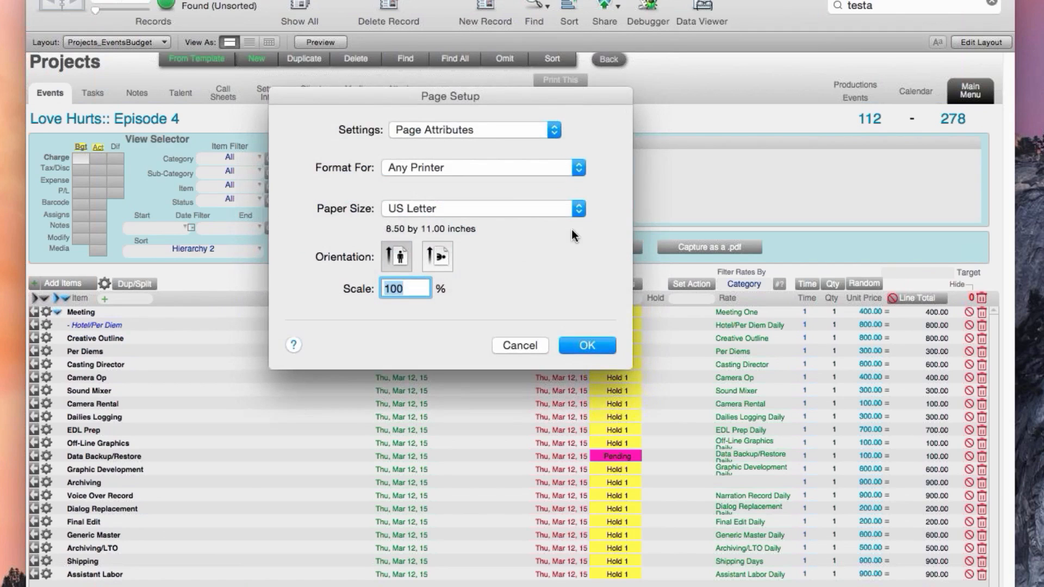
left_click(594, 347)
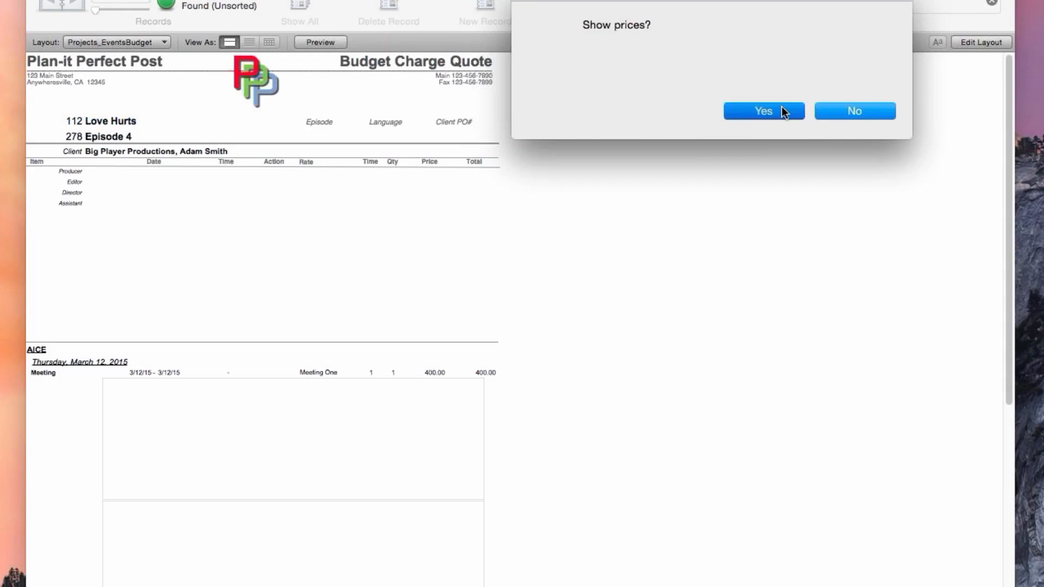
left_click(778, 109)
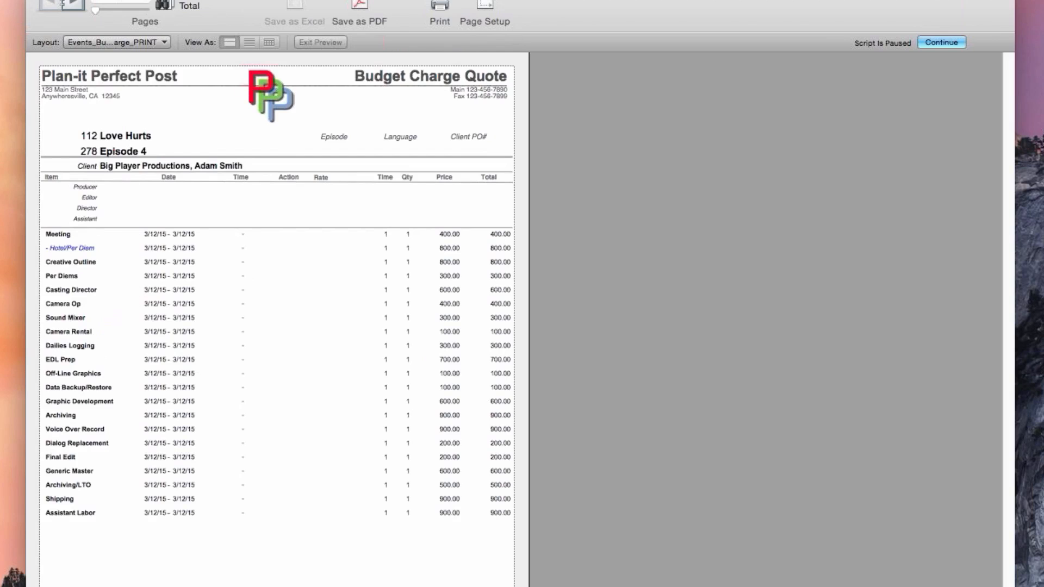
left_click(953, 42)
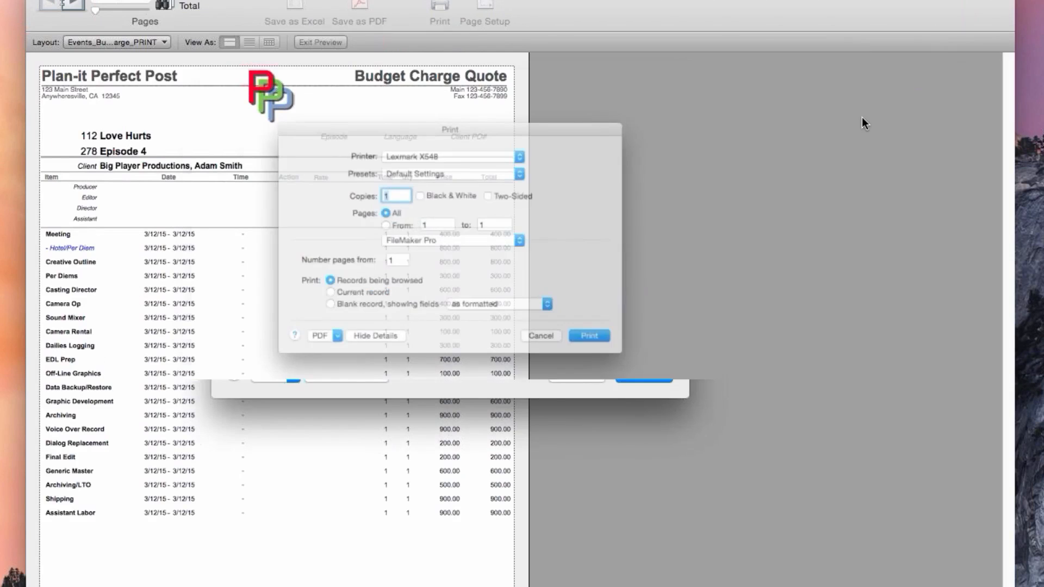
left_click(578, 375)
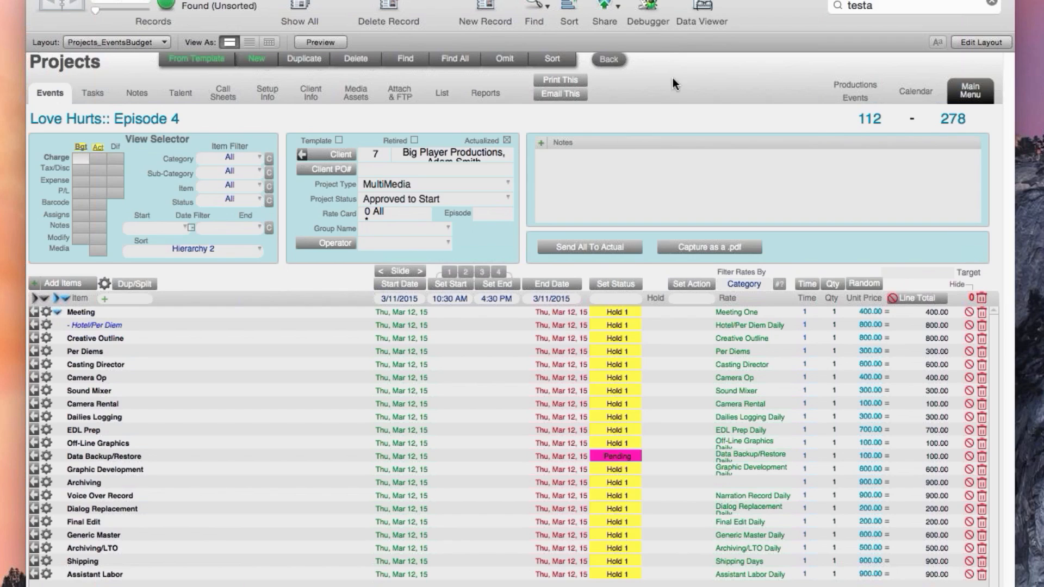
- Open the summary of the Love Hurts production with AICE as the summary format
left_click(854, 85)
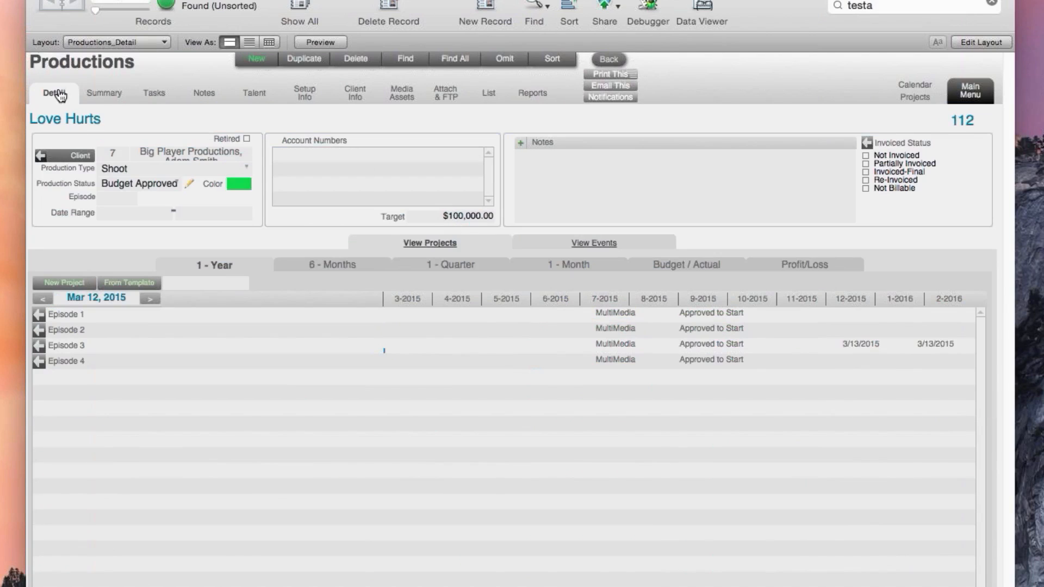
left_click(111, 94)
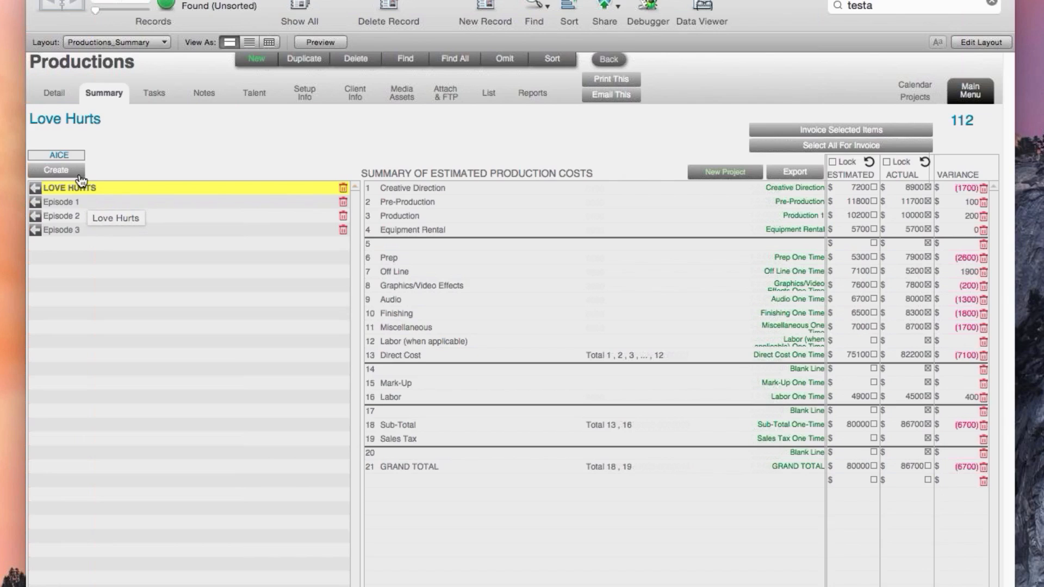
left_click(58, 157)
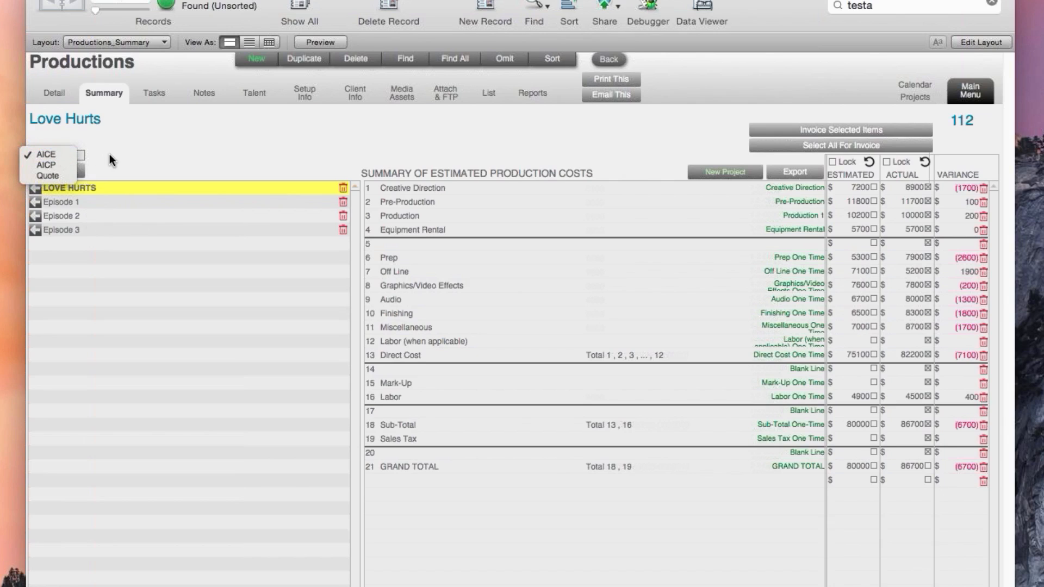
left_click(71, 156)
- Create a summary of the existing project Episode 4 in the Love Hurts production
left_click(67, 169)
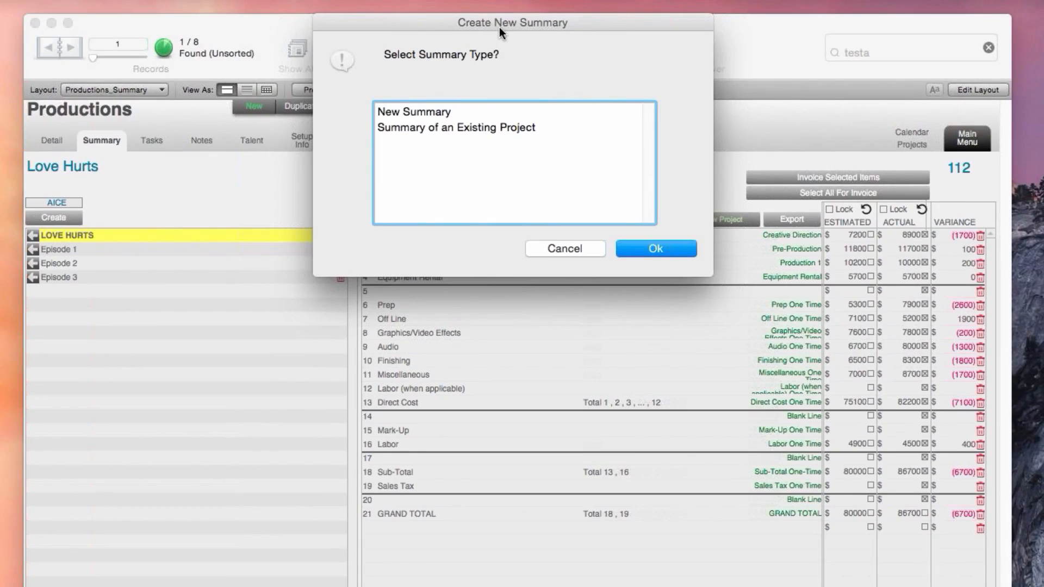
left_click(475, 128)
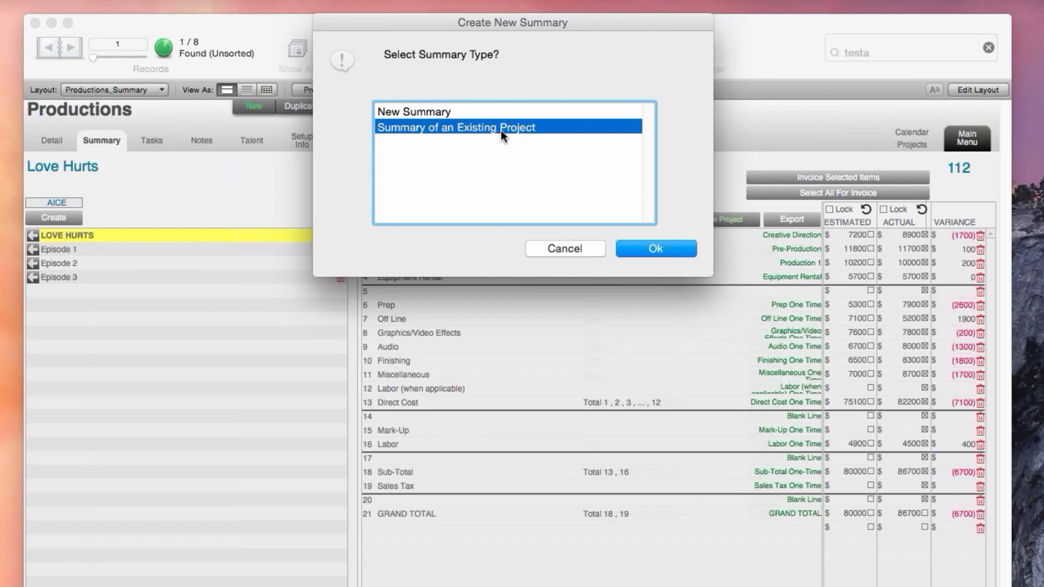
left_click(635, 246)
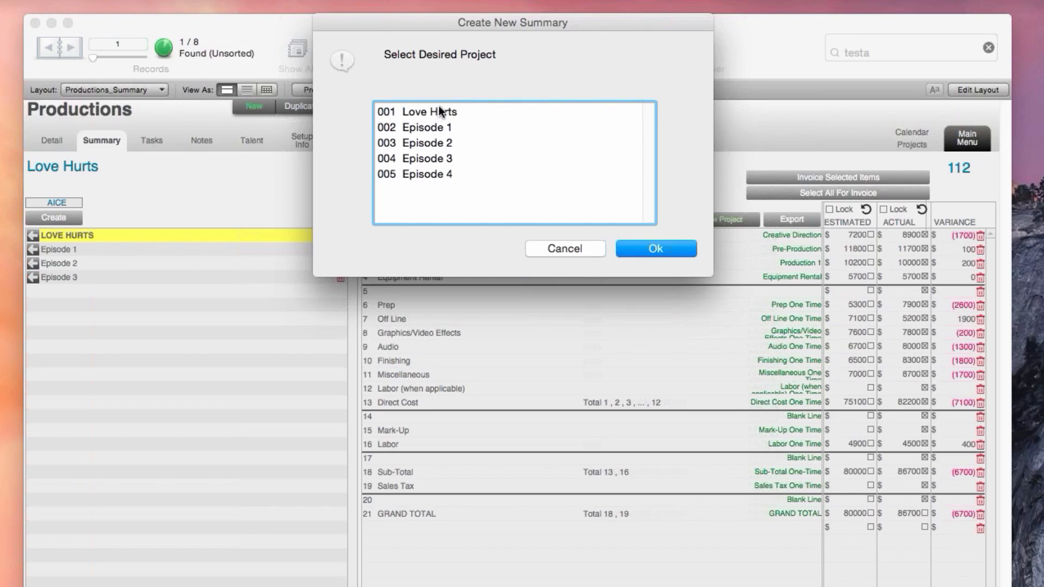
left_click(433, 174)
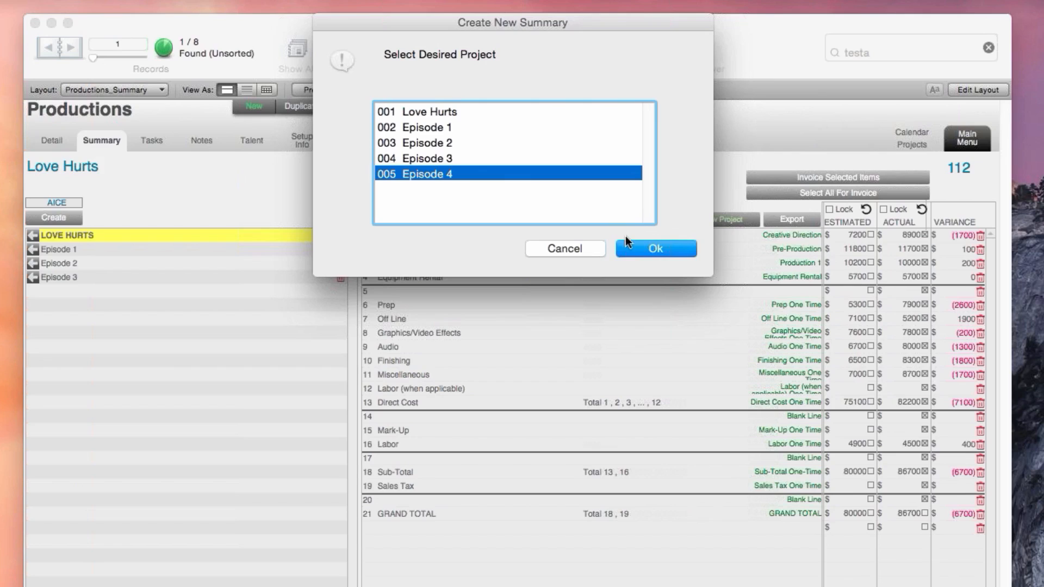
left_click(650, 248)
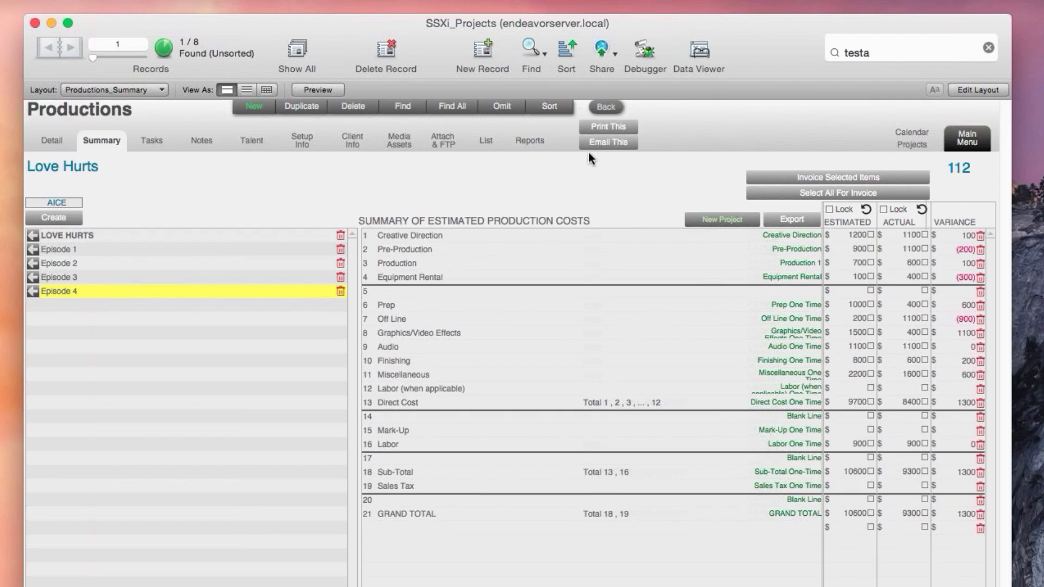
- Open the print preview of the Episode 4 summary and enlarge its pages for reading
left_click(615, 142)
left_click(588, 392)
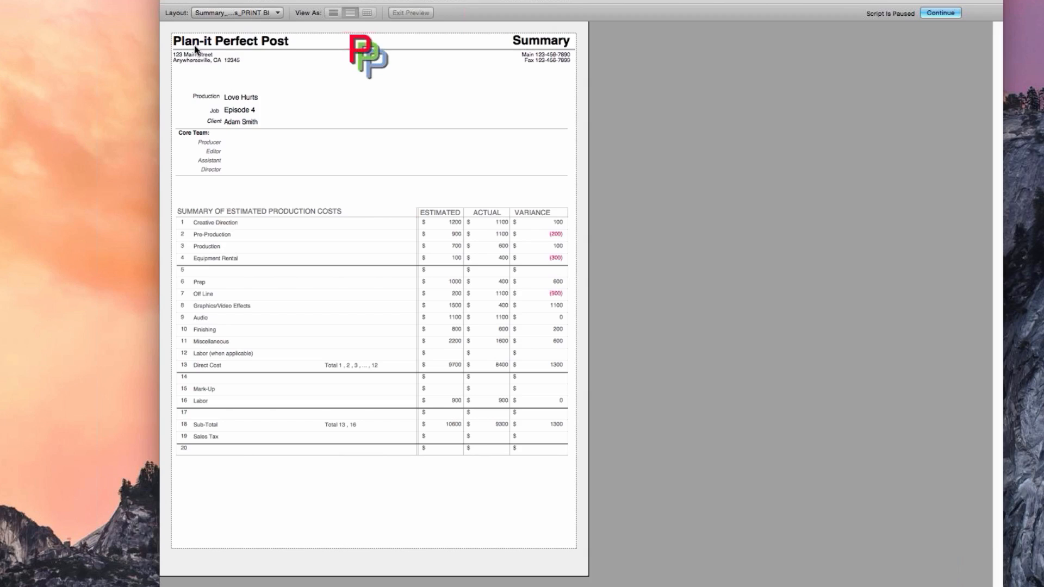
left_click(206, 0)
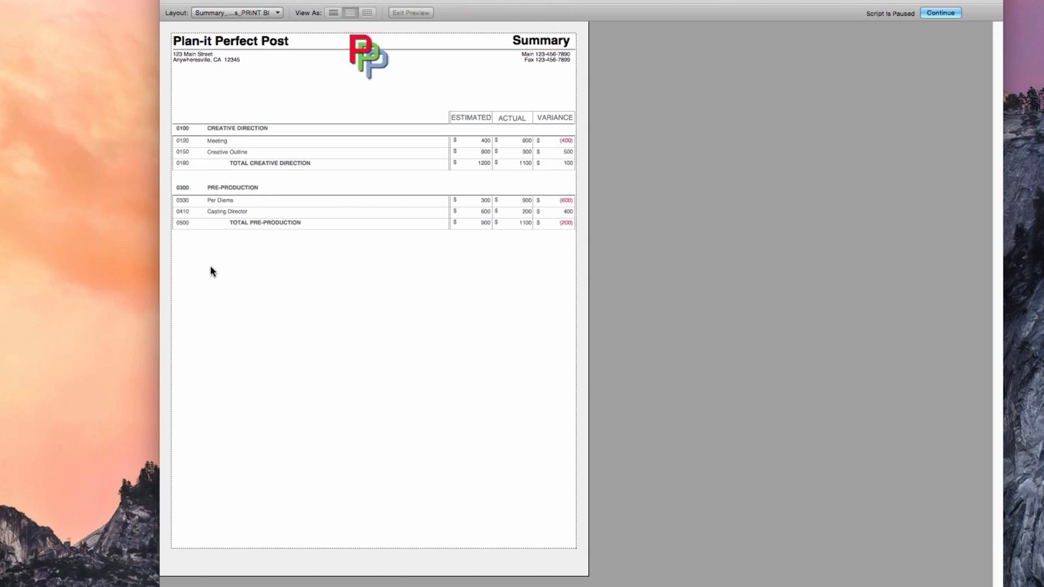
left_click(195, 586)
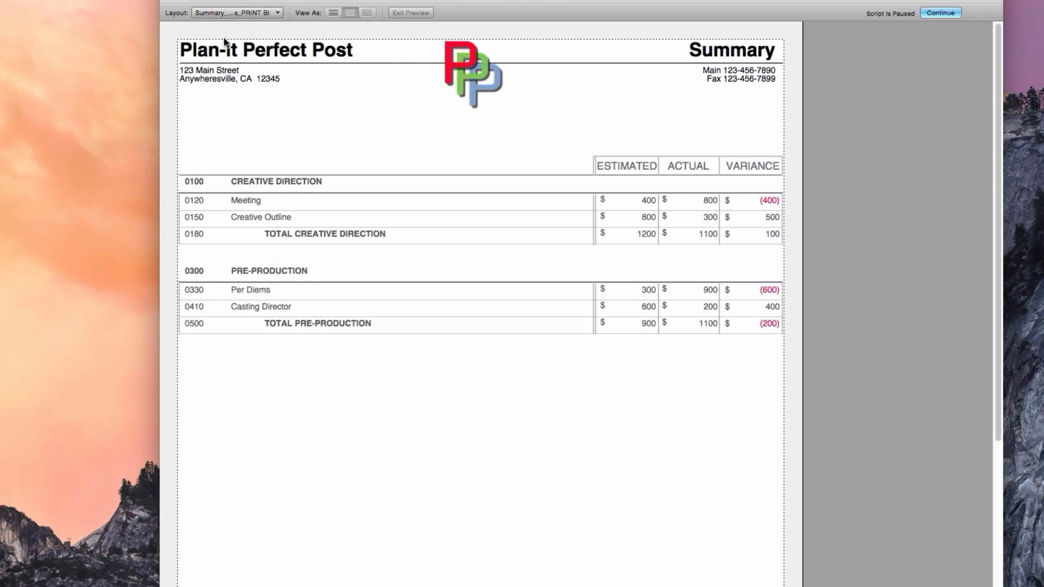
- Review the category line items from Creative Direction to Labor in the summary preview, and close it without printing
key("ctrl+Down")
key("ctrl+Down")
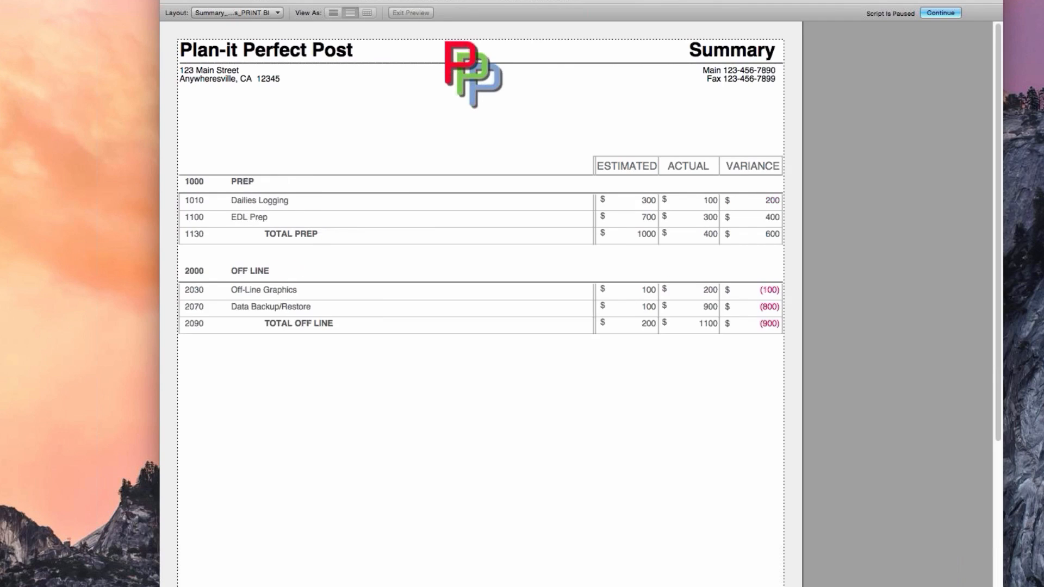
key("ctrl+Down")
key("ctrl+Down")
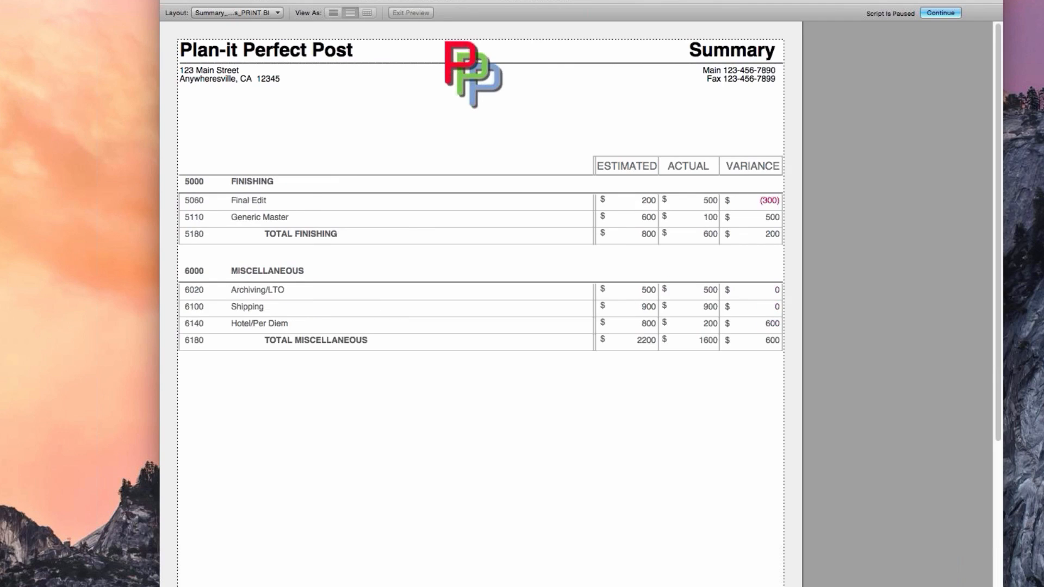
key("ctrl+Down")
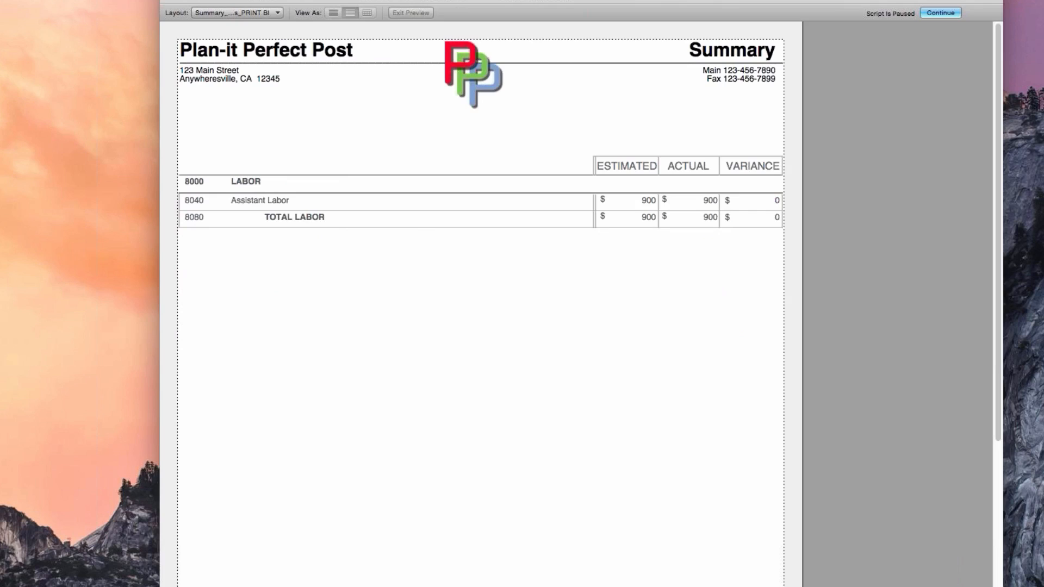
key("ctrl+Up")
key("ctrl+Up")
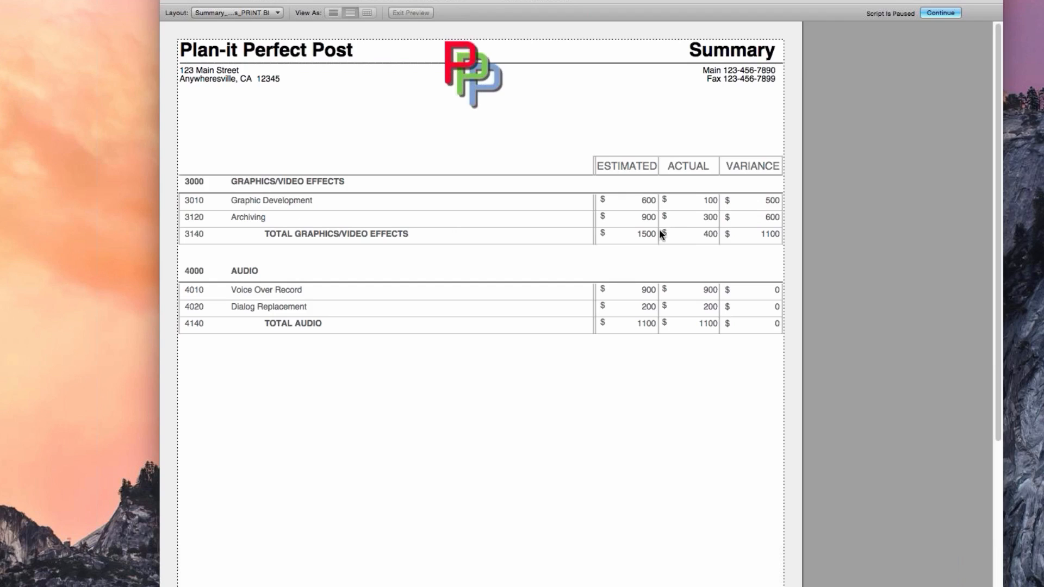
left_click(936, 12)
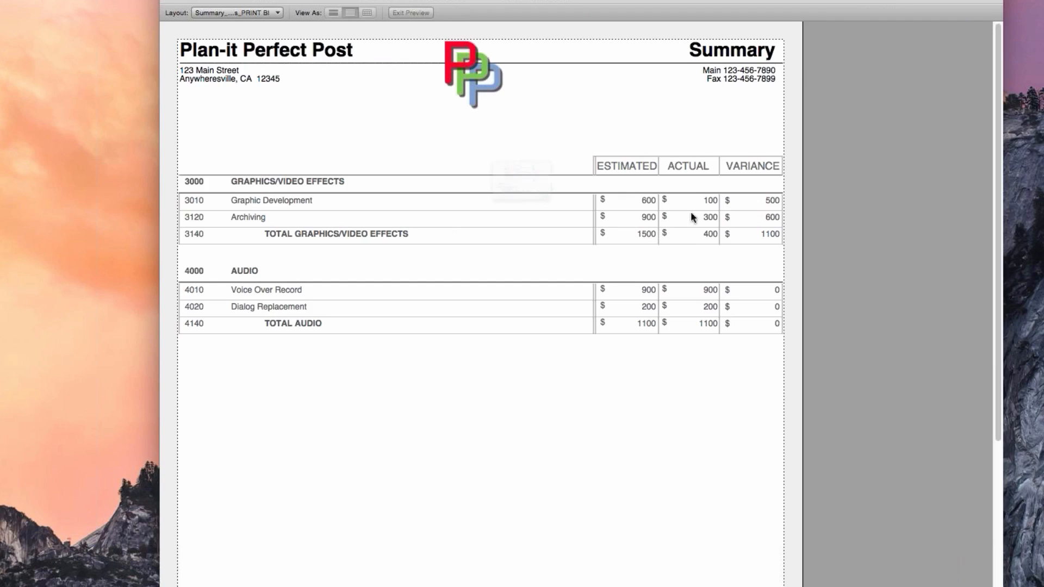
left_click(617, 298)
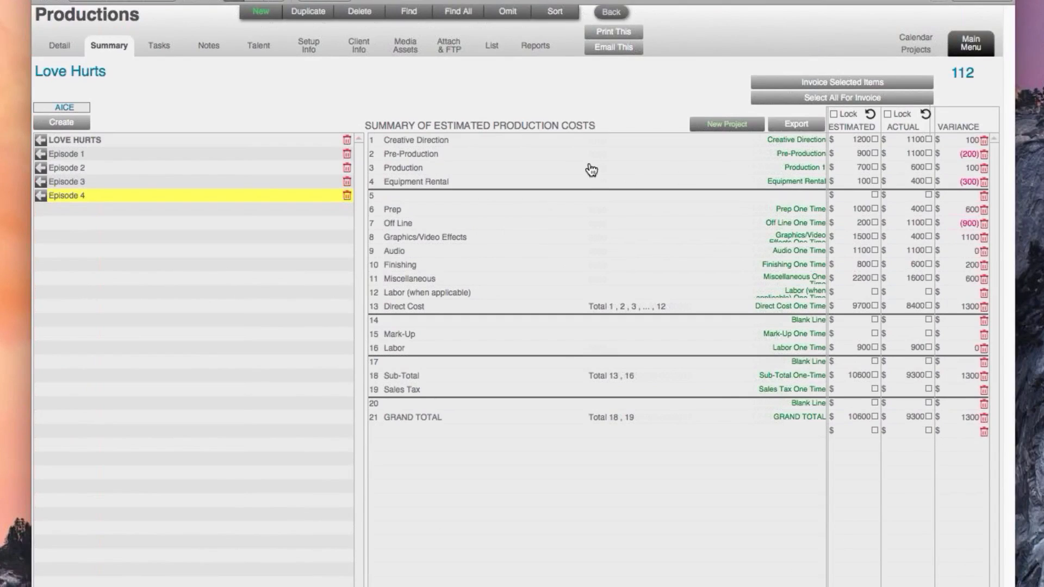
- Export the Episode 4 summary to Excel in Format 2, Summary with Line Items, and open the exported workbook
left_click(795, 124)
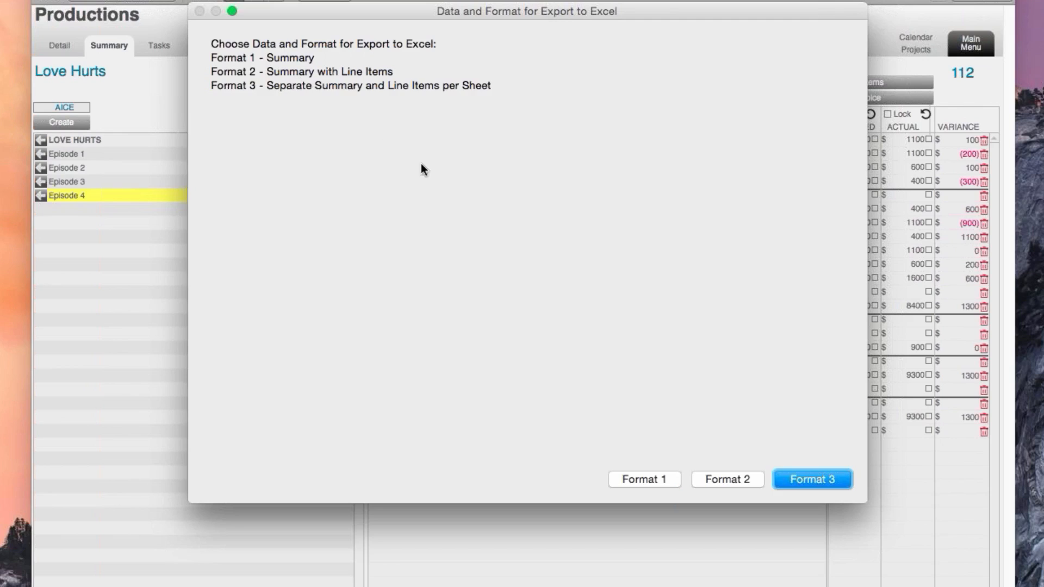
left_click(737, 479)
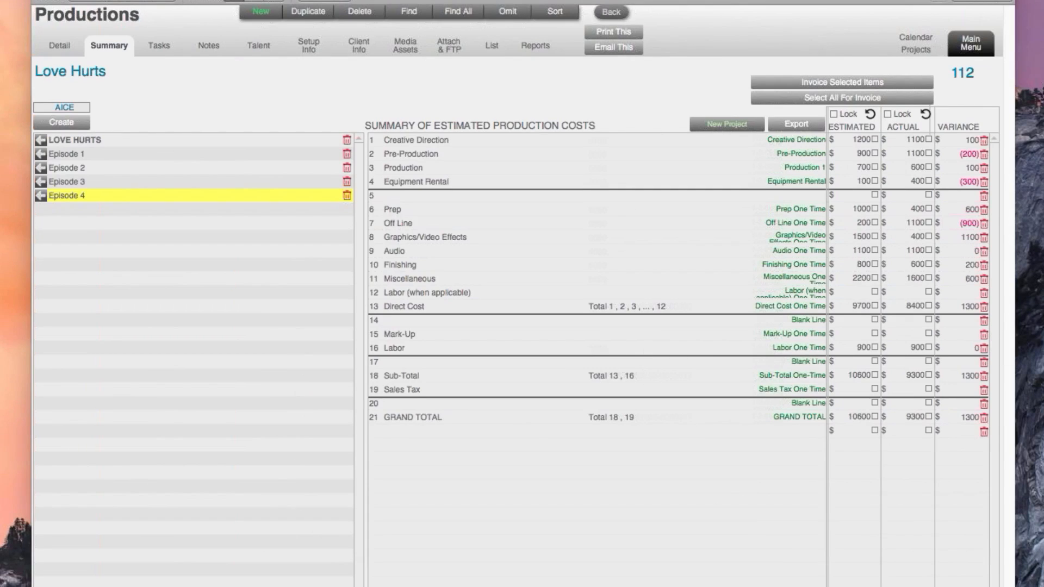
left_click(1038, 586)
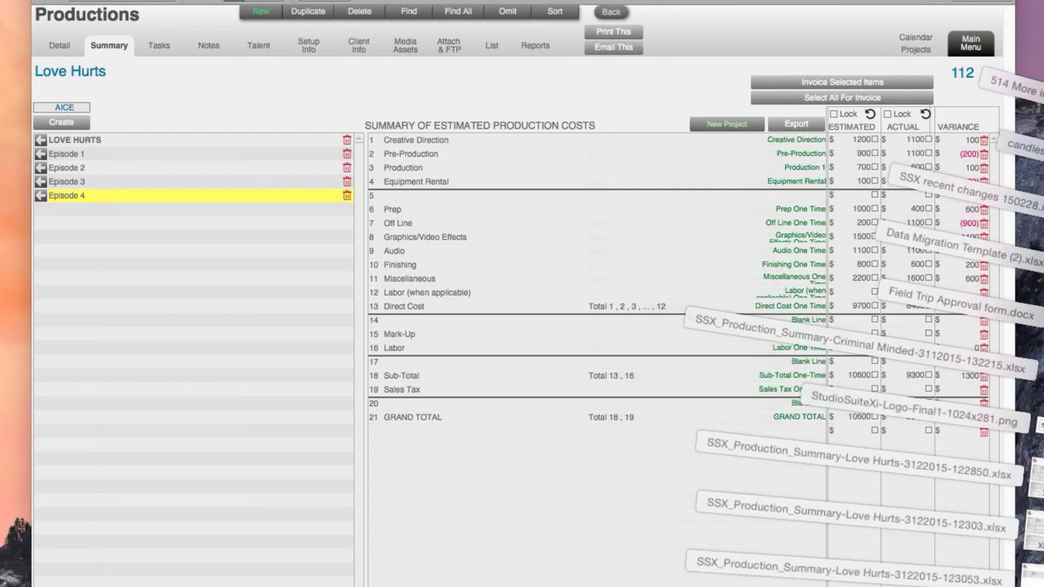
left_click(1022, 586)
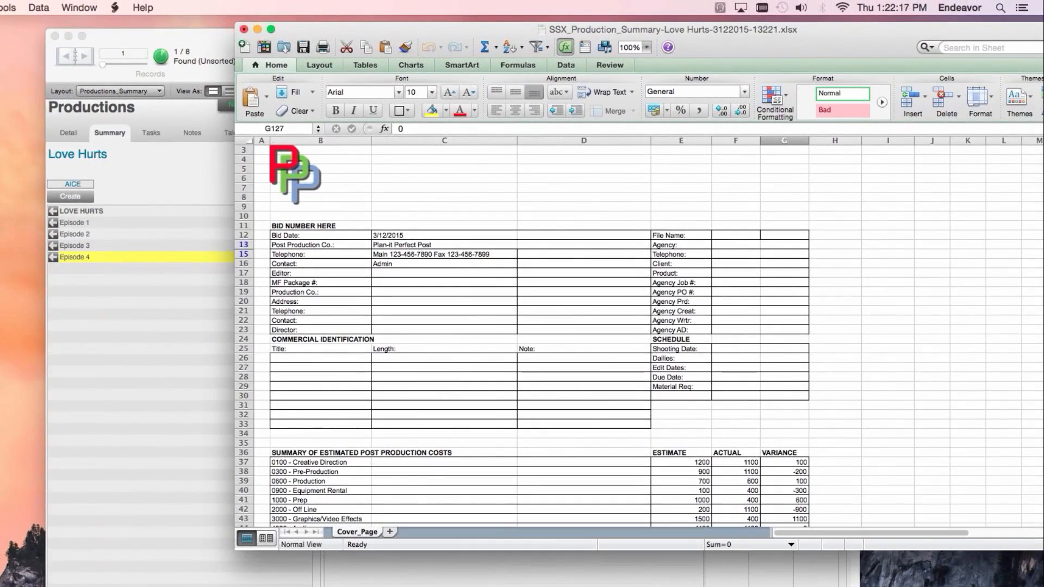
- Examine the exported workbook's estimate and actual grand totals and the line items of each category below them
scroll(912, 497, "down", 4)
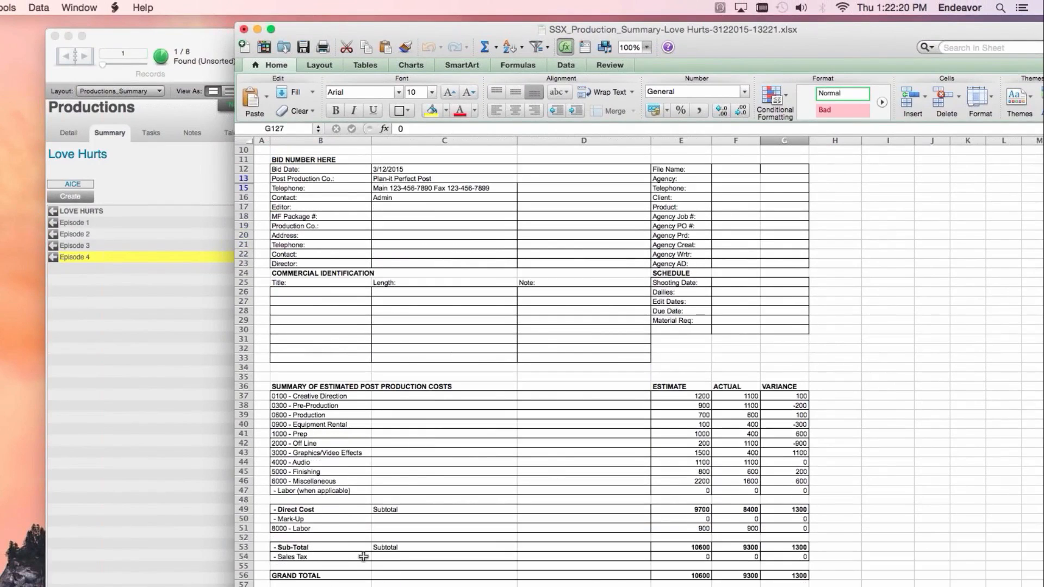
left_click(688, 576)
left_click_drag(830, 31, 769, 19)
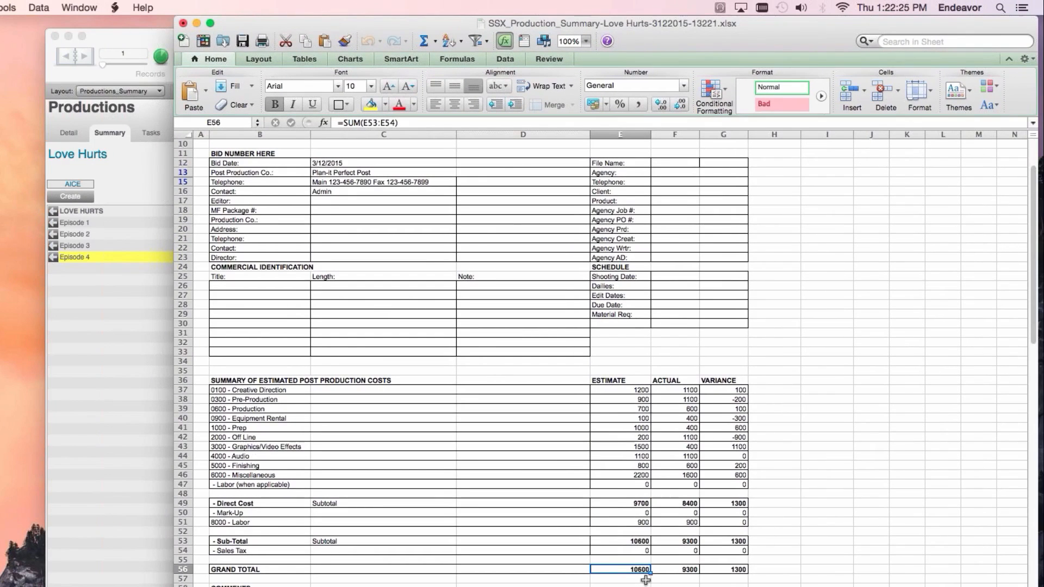
left_click(669, 569)
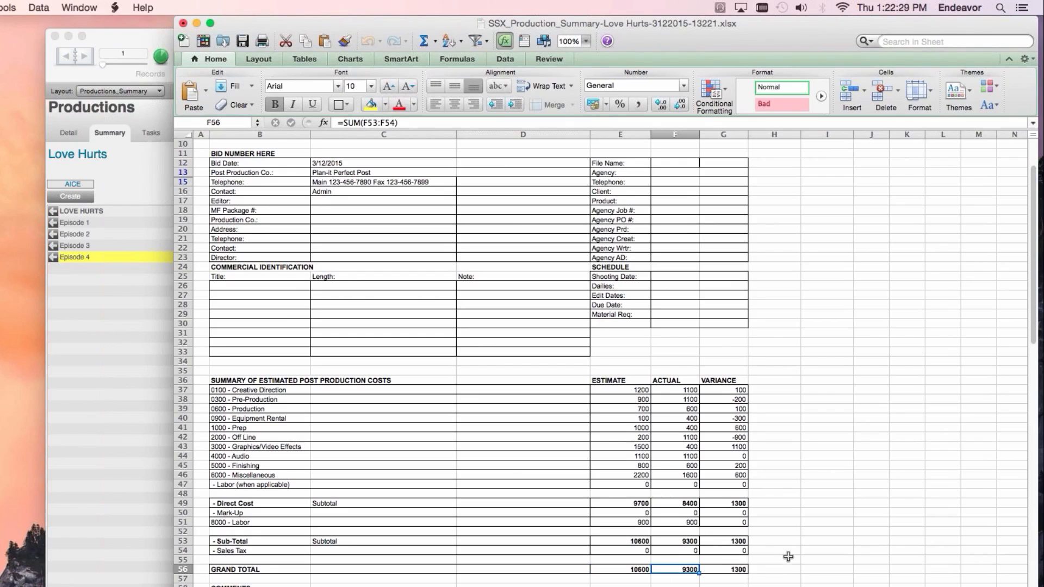
scroll(794, 541, "down", 1)
scroll(794, 540, "down", 10)
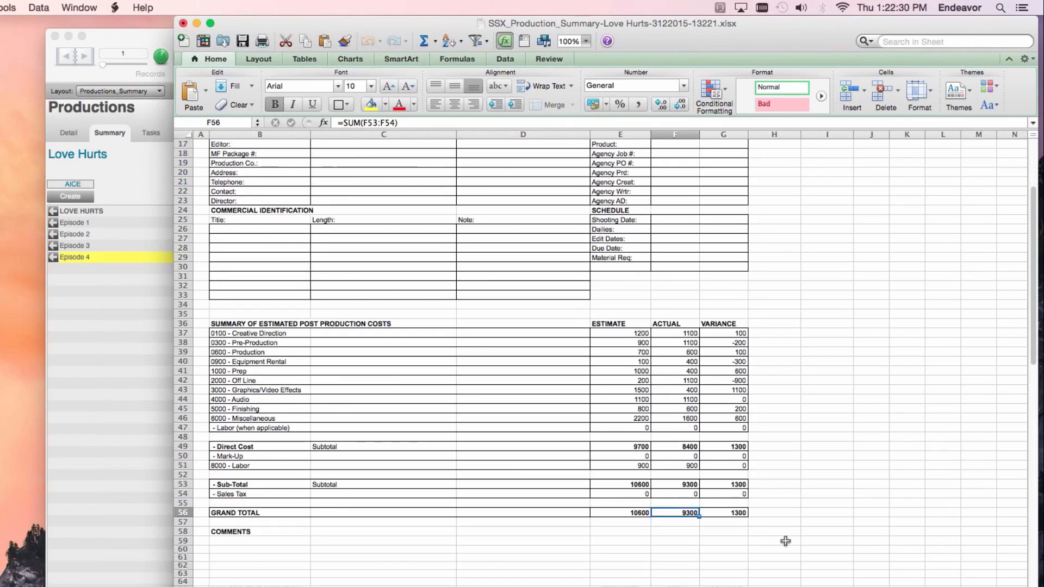
scroll(785, 545, "down", 6)
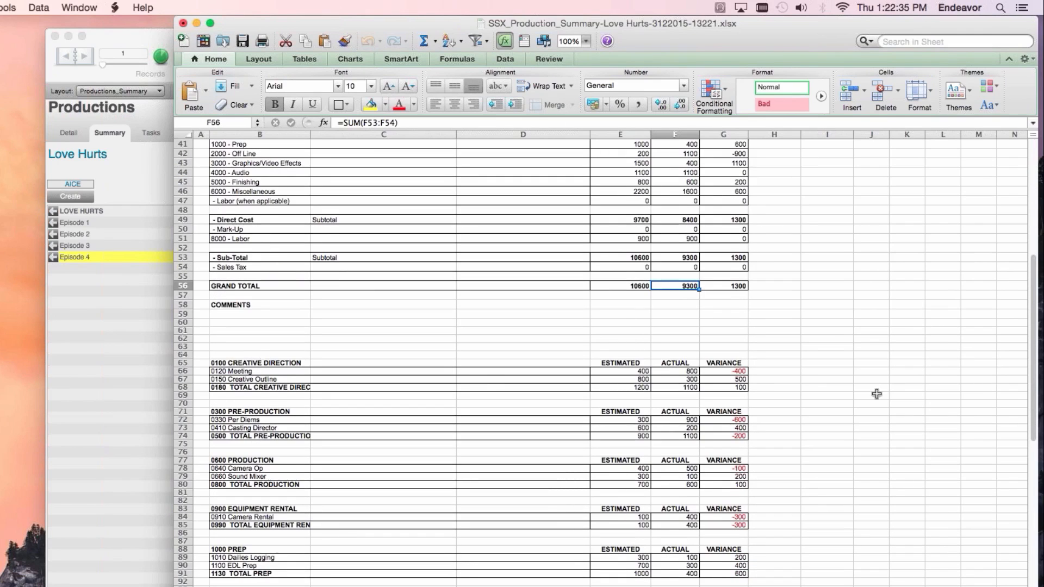
scroll(736, 560, "down", 1)
scroll(736, 560, "down", 15)
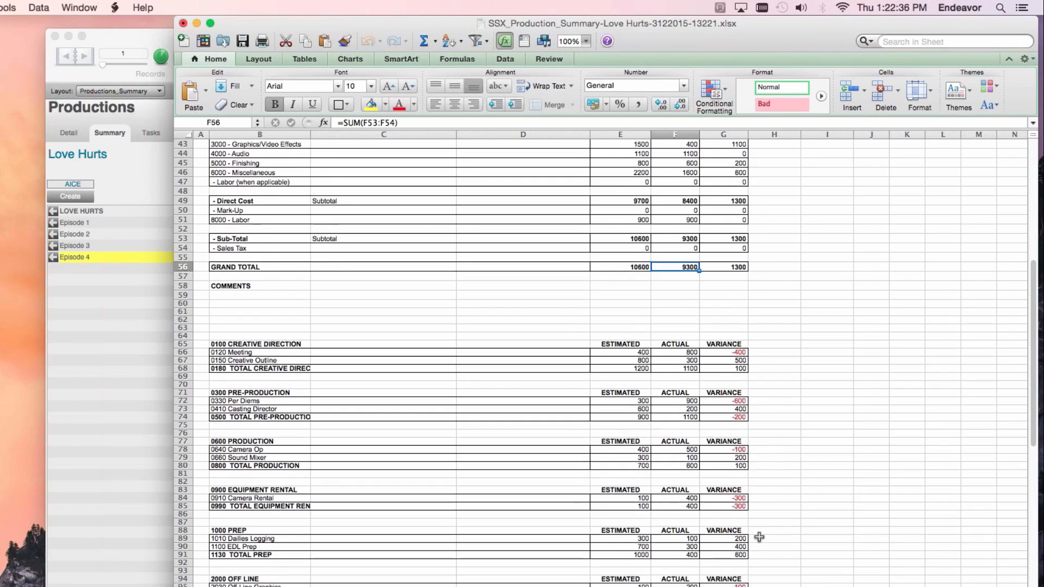
scroll(701, 413, "up", 2)
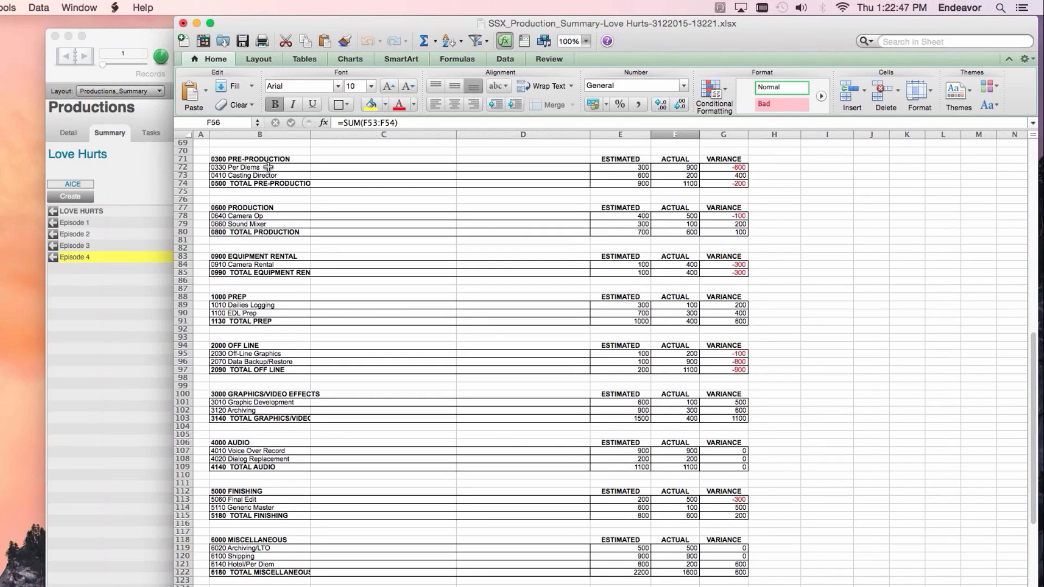
- Switch back to Studio Suite's Love Hurts summary and select the Episode 4 actual amounts for invoicing
left_click(146, 32)
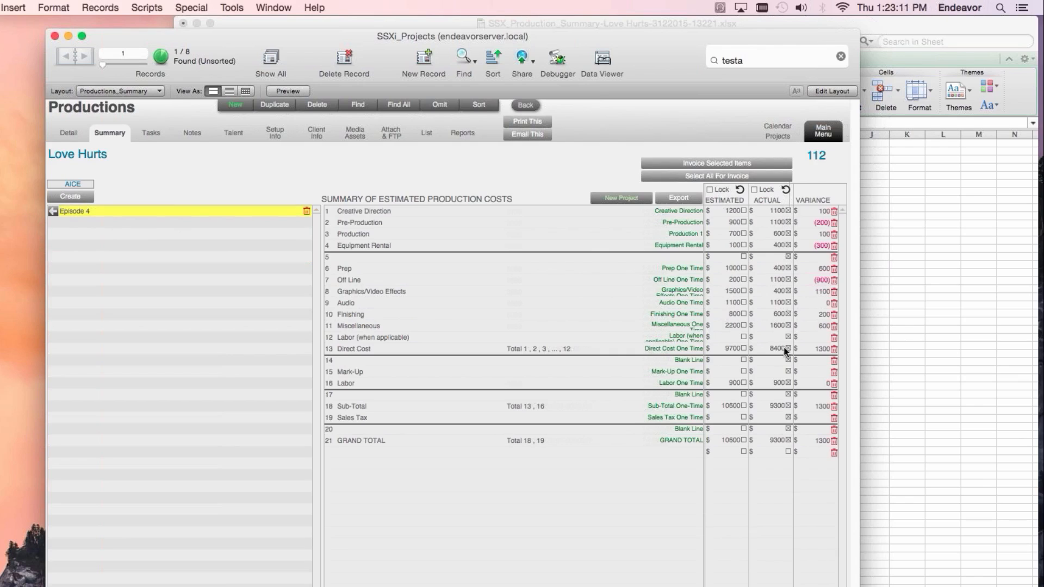
left_click(788, 441)
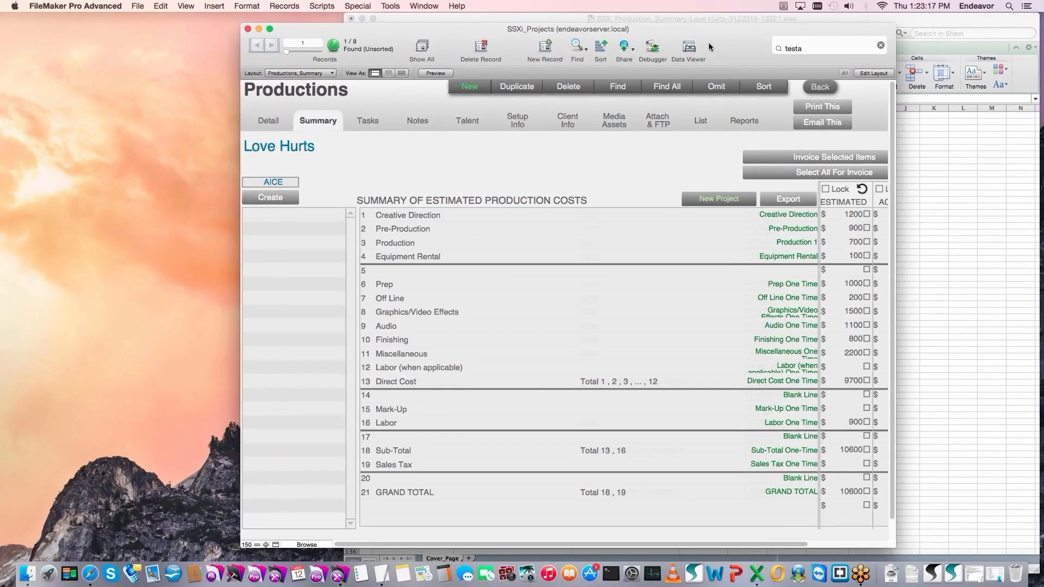
- Enlarge the Love Hurts summary window and create an invoice from the selected Episode 4 actual amounts
left_click_drag(709, 47, 531, 36)
left_click_drag(716, 537, 1007, 567)
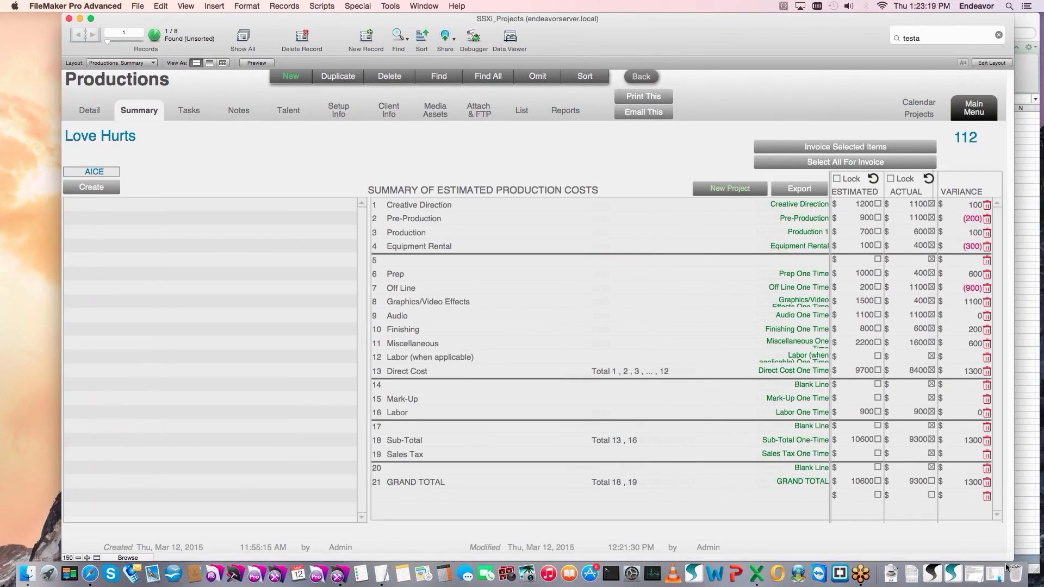
left_click_drag(1007, 568, 1003, 567)
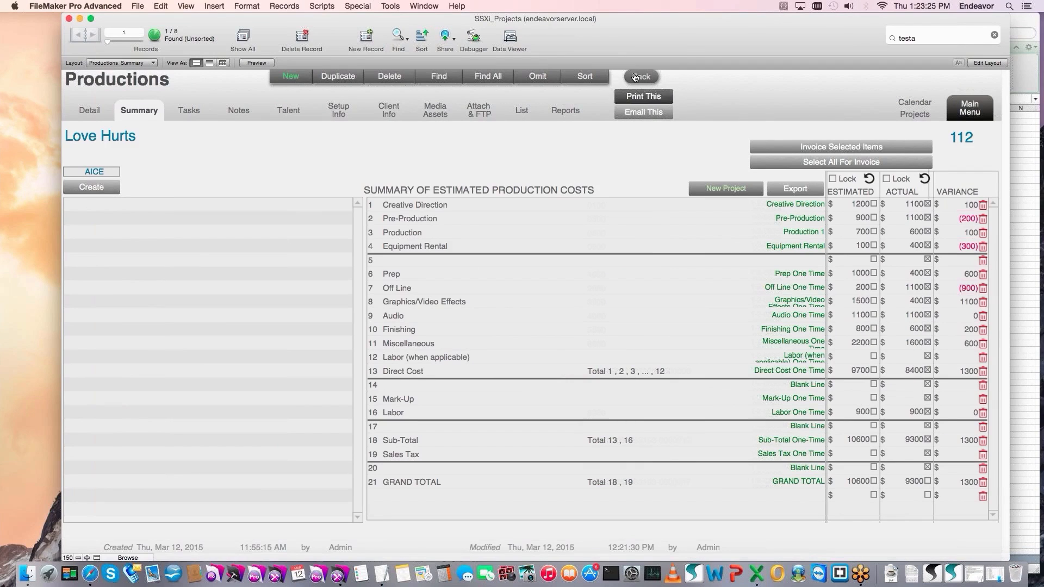
left_click(836, 148)
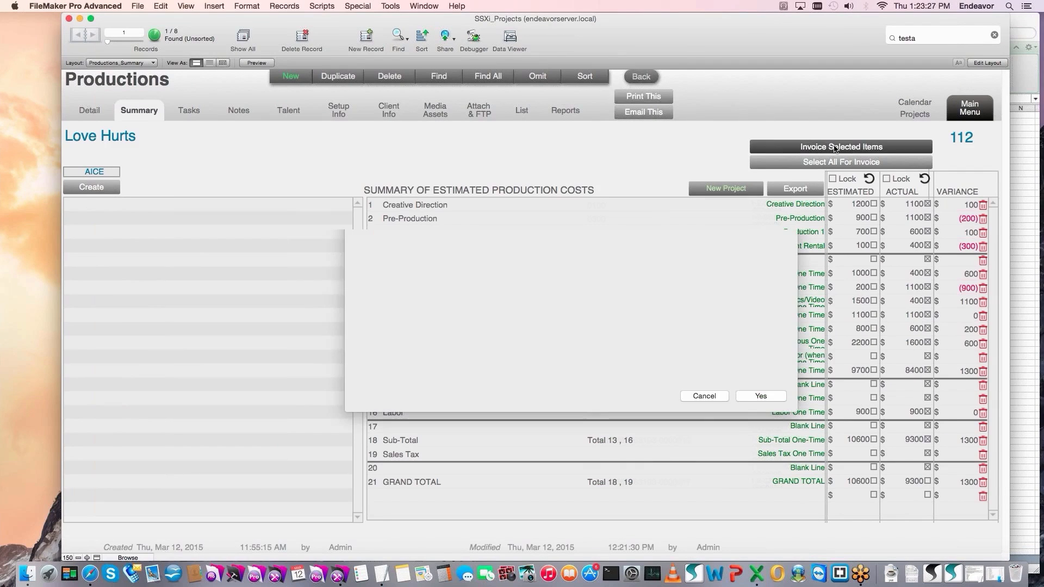
left_click(750, 396)
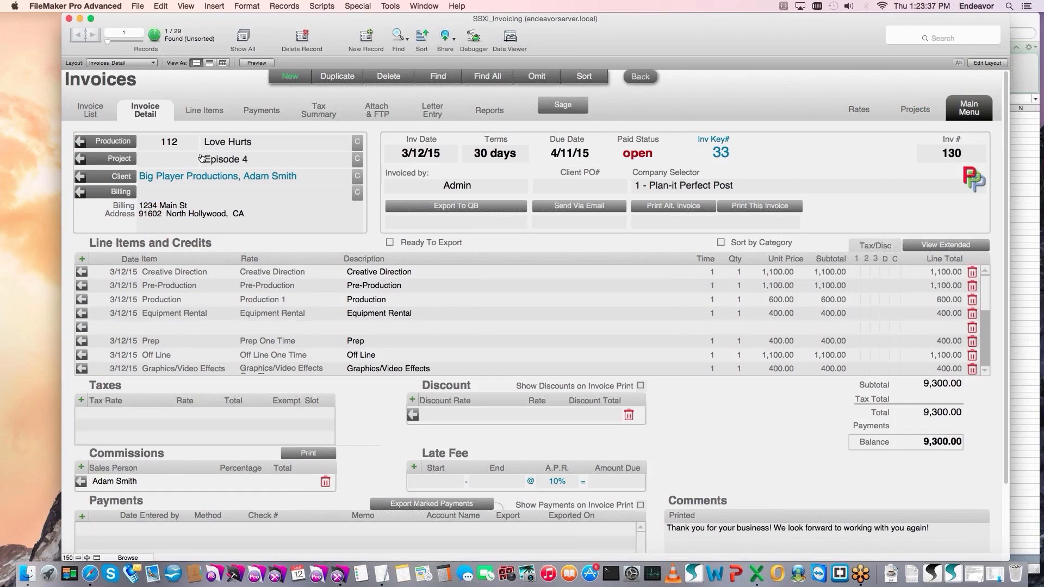
- Review the Episode 4 invoice's line items, preview its printed form, and close the preview without printing
scroll(399, 288, "down", 1)
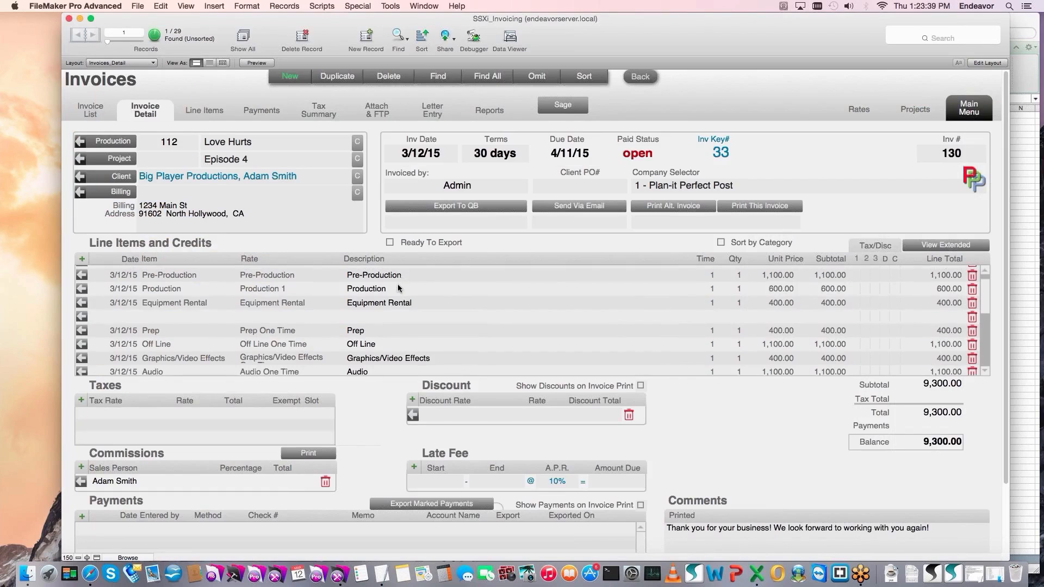
scroll(408, 283, "down", 10)
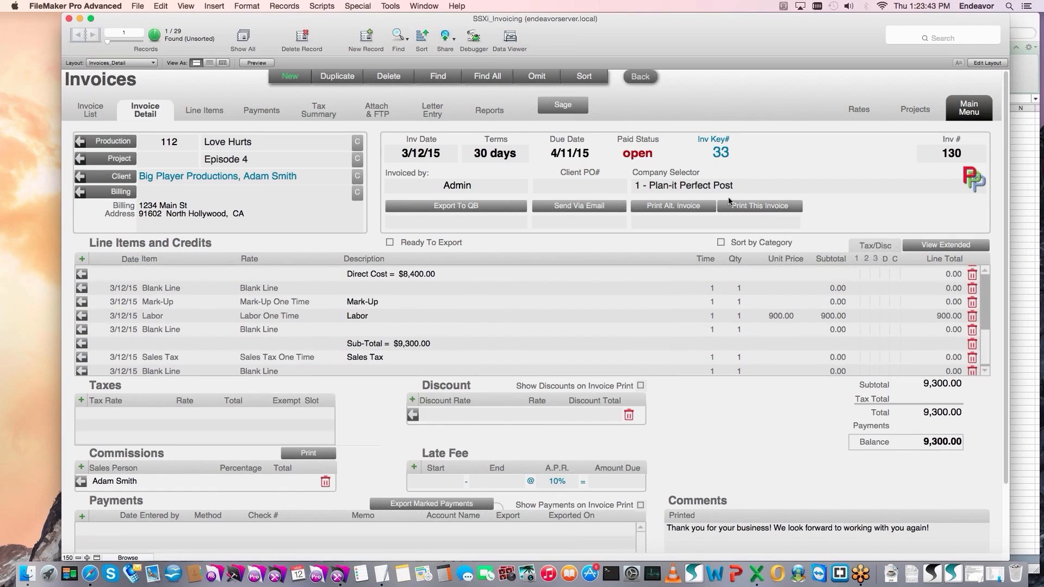
left_click(751, 209)
left_click(618, 275)
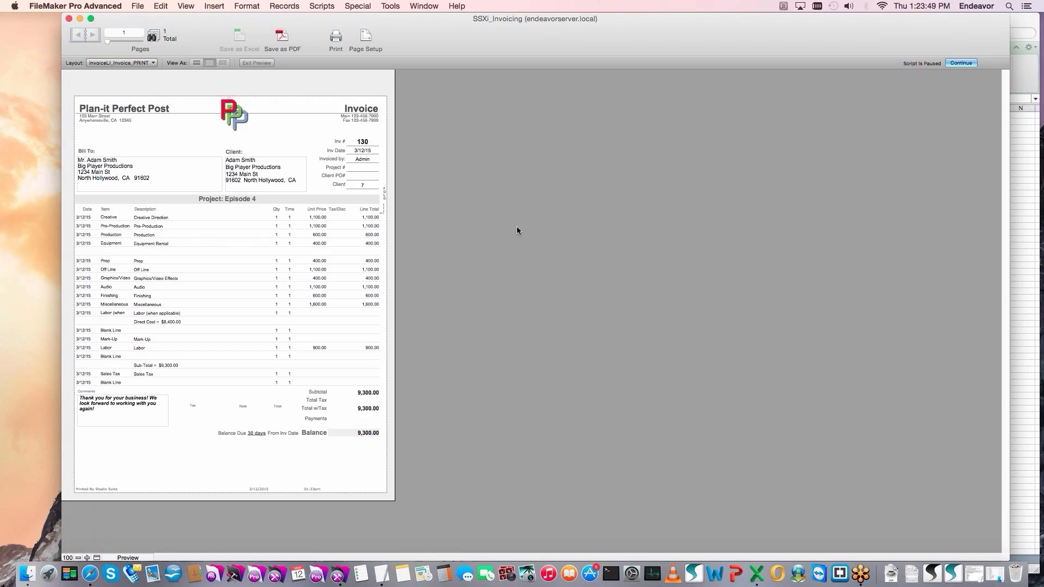
left_click(968, 63)
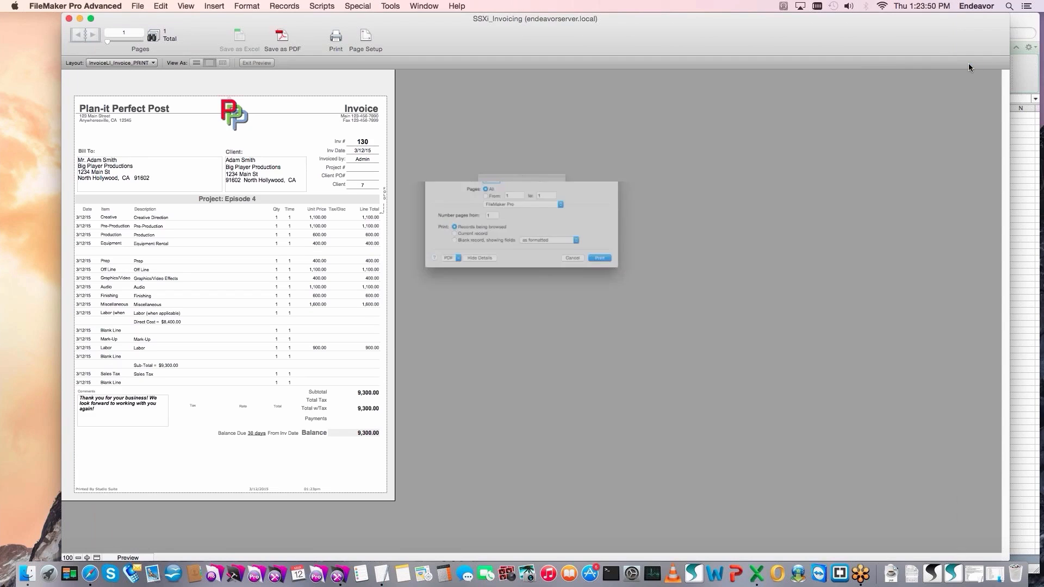
left_click(610, 293)
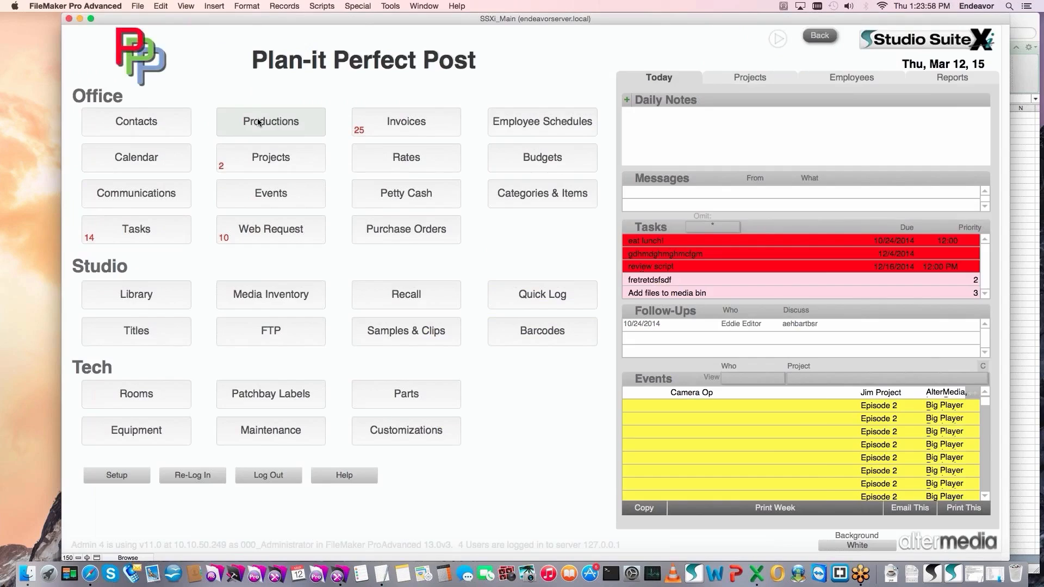
- Return to the production summary, refresh the overall Love Hurts estimated and actual costs, and view Episode 1's costs for comparison
left_click(260, 123)
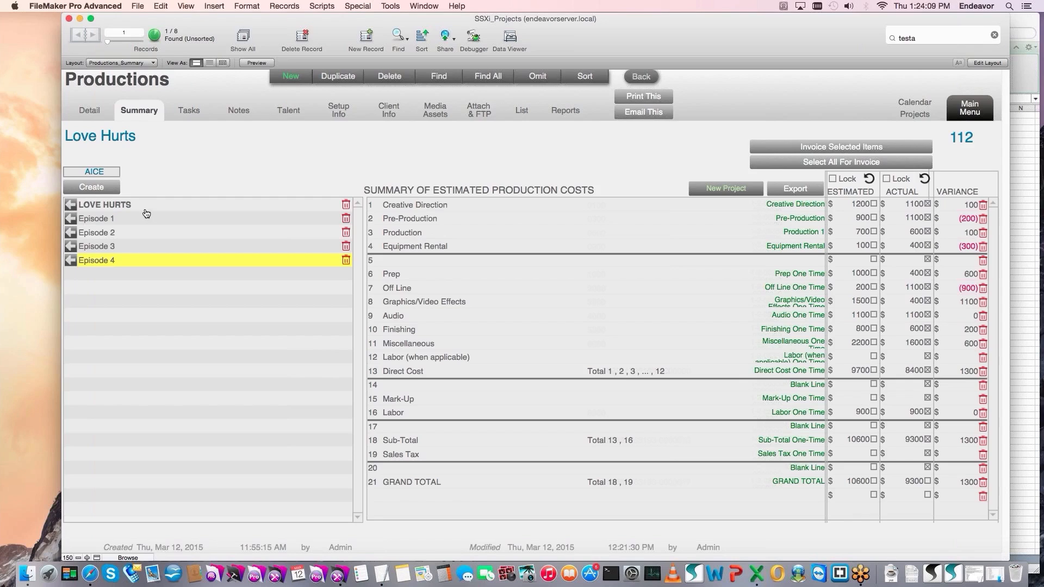
left_click(109, 205)
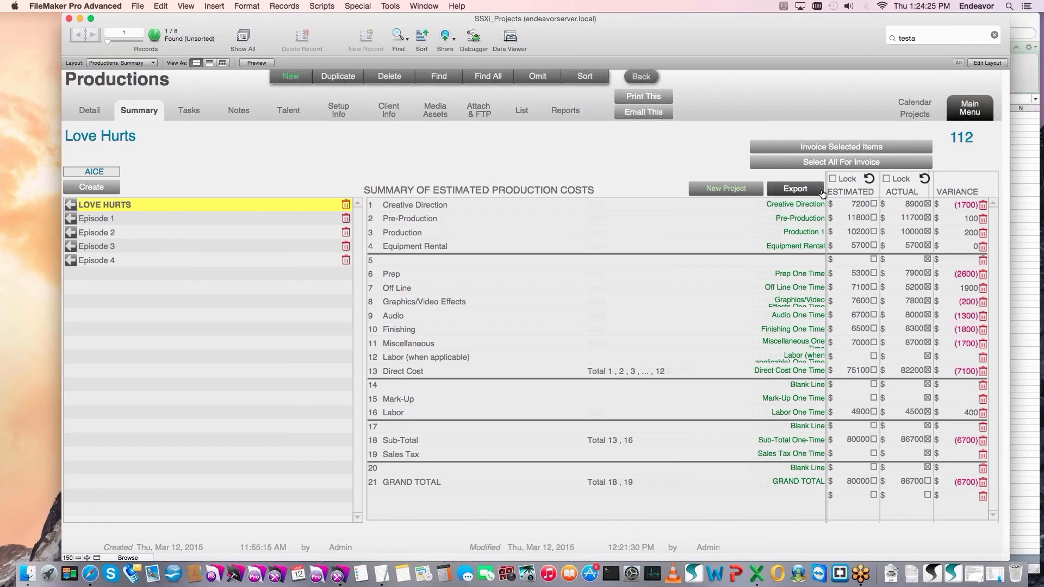
left_click(865, 183)
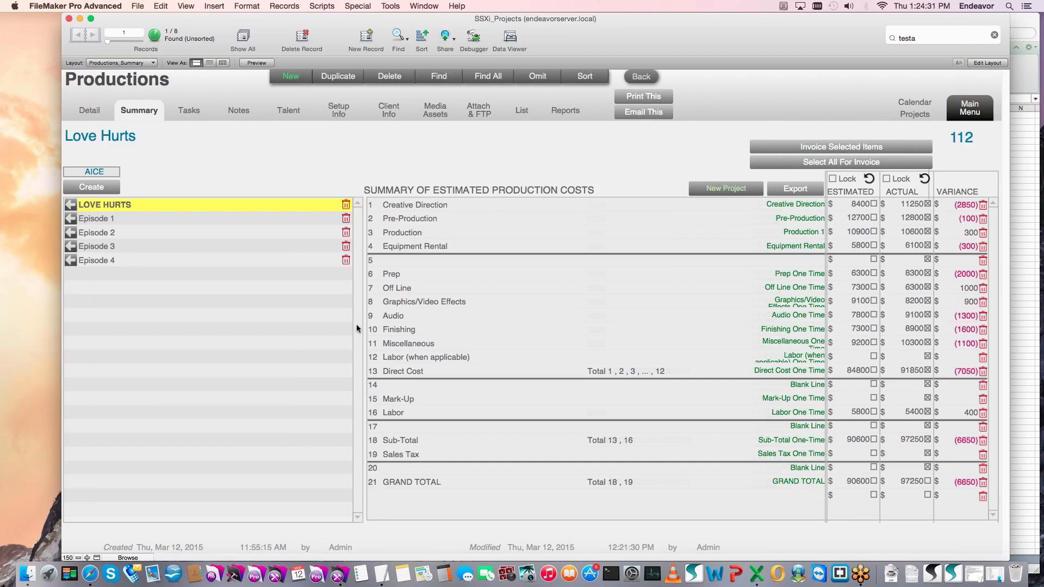
left_click(121, 218)
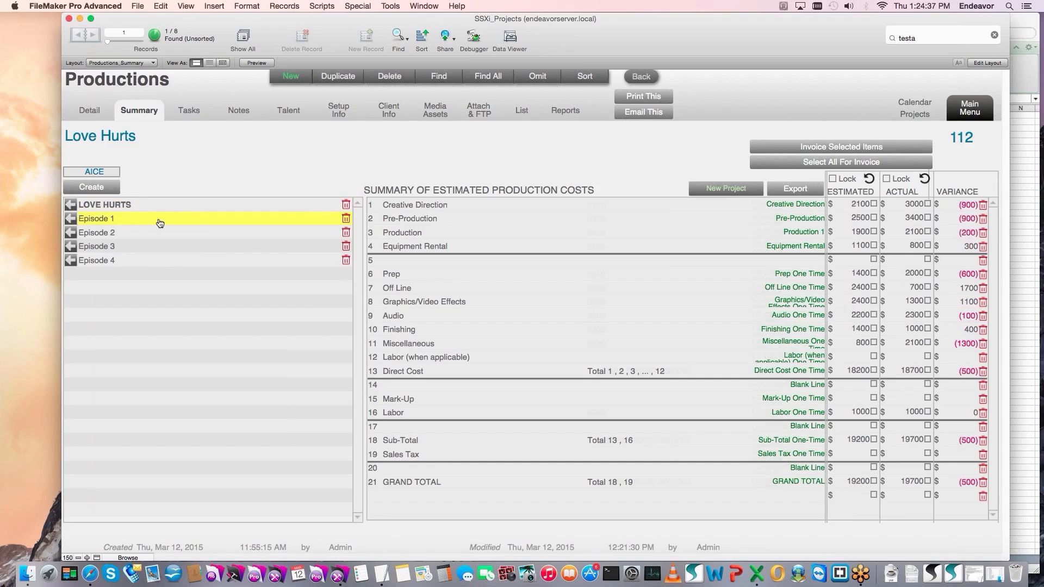
left_click(130, 205)
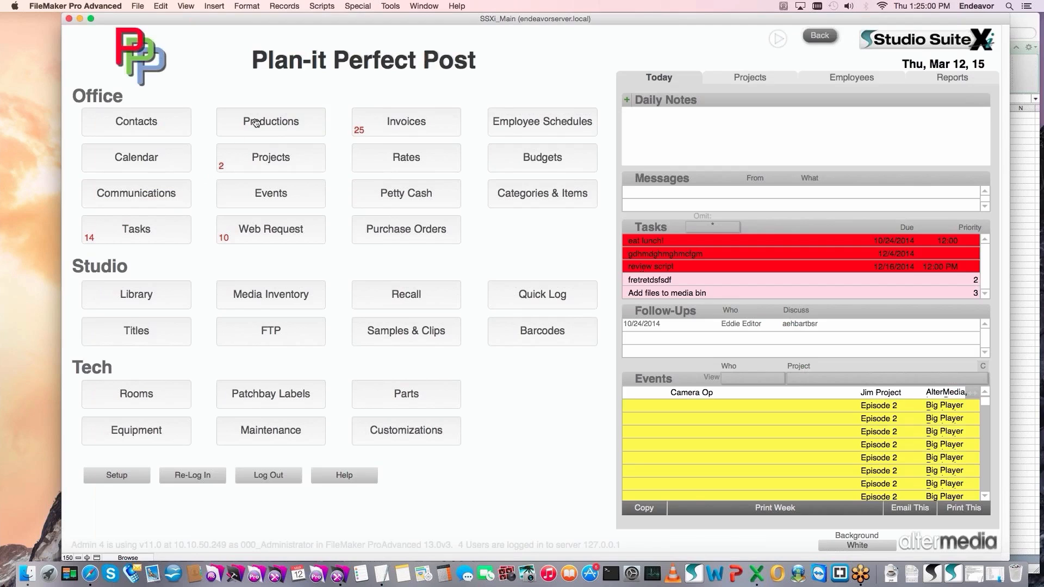
- Open the Love Hurts Episode 4 project and compare its budget charges with its actual charges
left_click(258, 159)
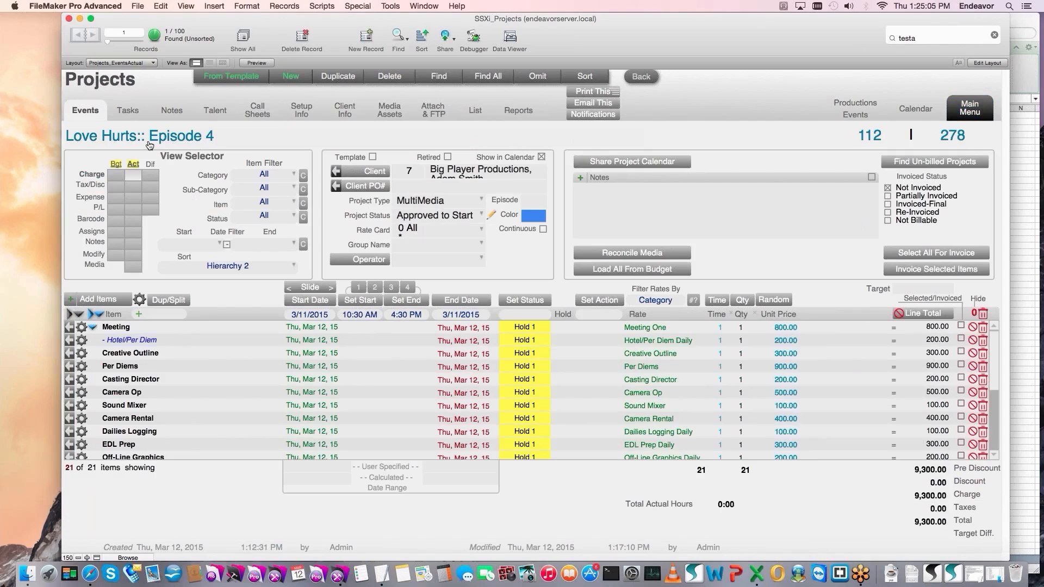
left_click(117, 179)
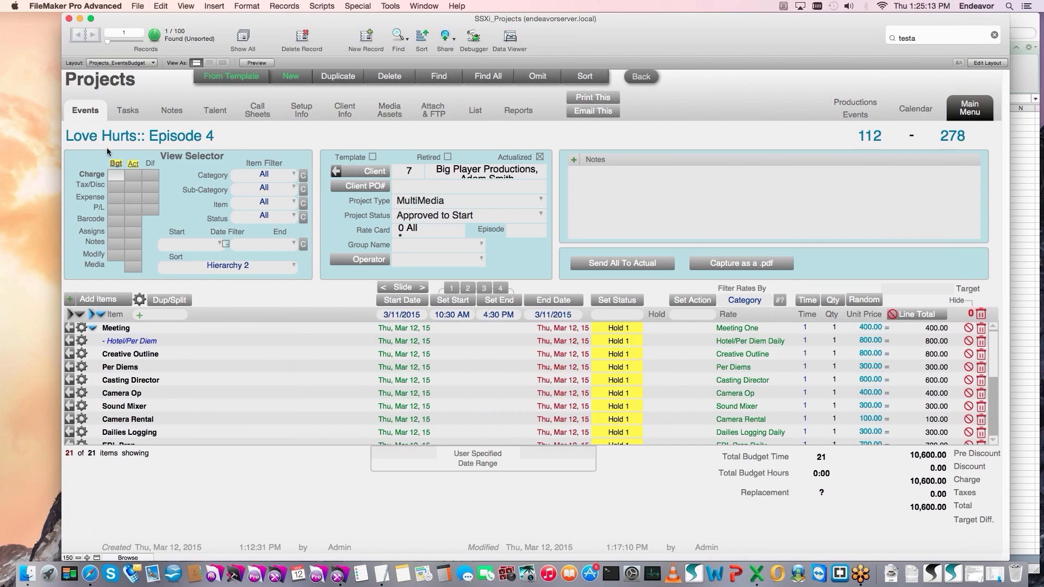
left_click(130, 175)
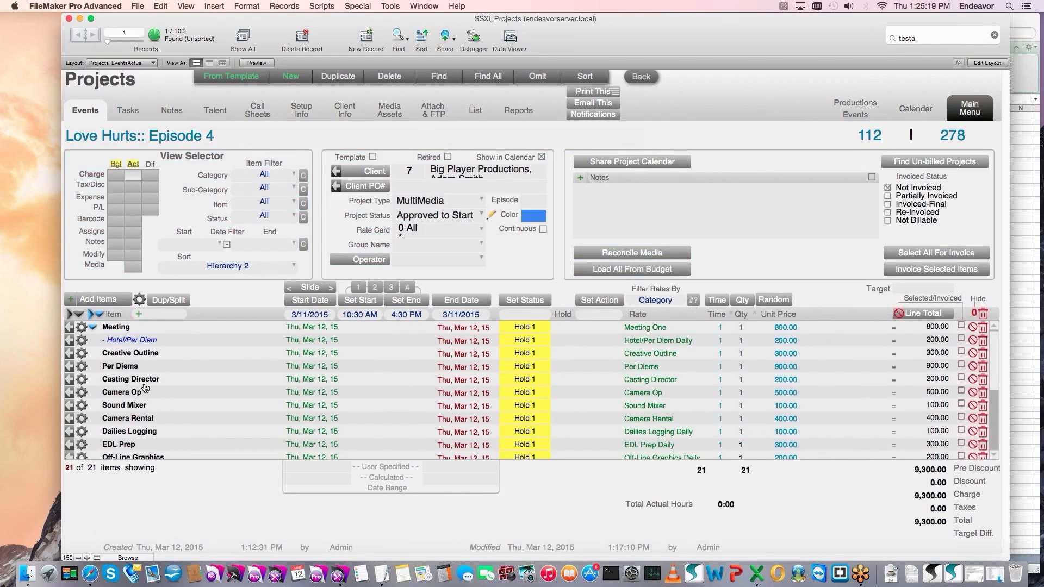
- Assign a staff member as operator to the Casting Director item in the Episode 4 actuals
left_click(80, 377)
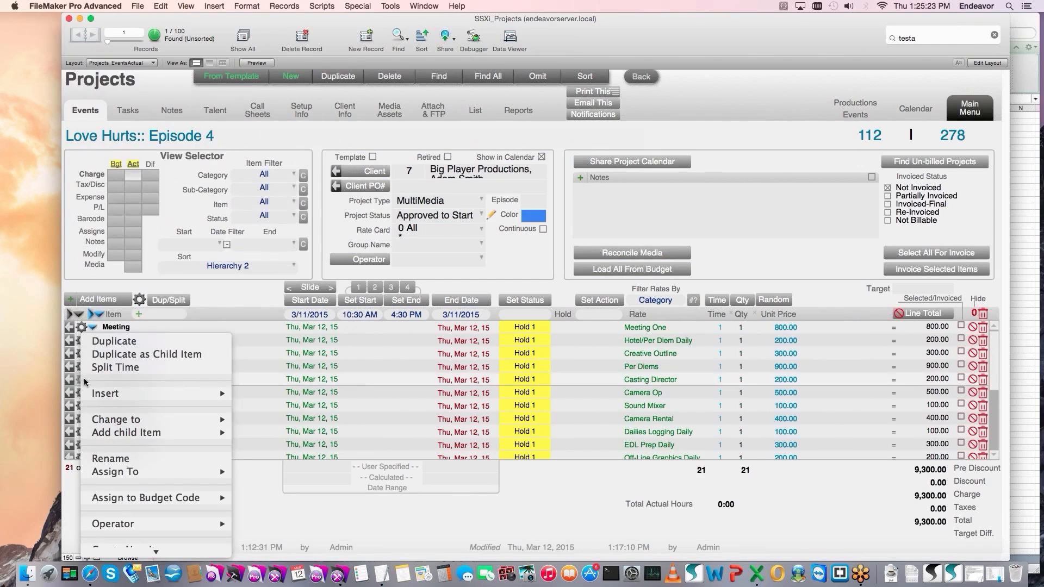
left_click(213, 298)
left_click(82, 380)
mouse_move(171, 524)
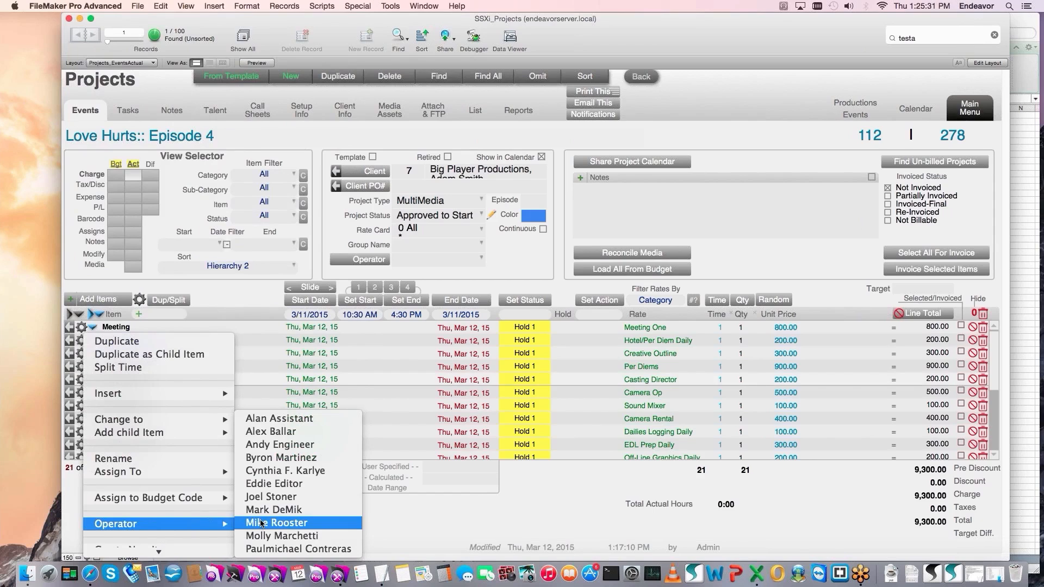
left_click(256, 499)
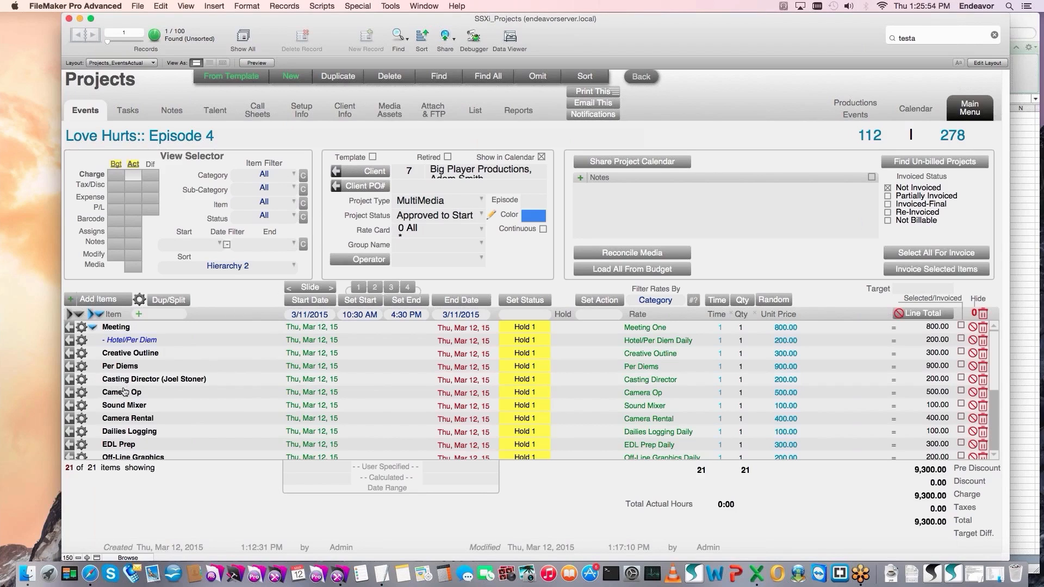
- Duplicate the Casting Director item in the Episode 4 actuals with the new date 3/13/2015
left_click(82, 379)
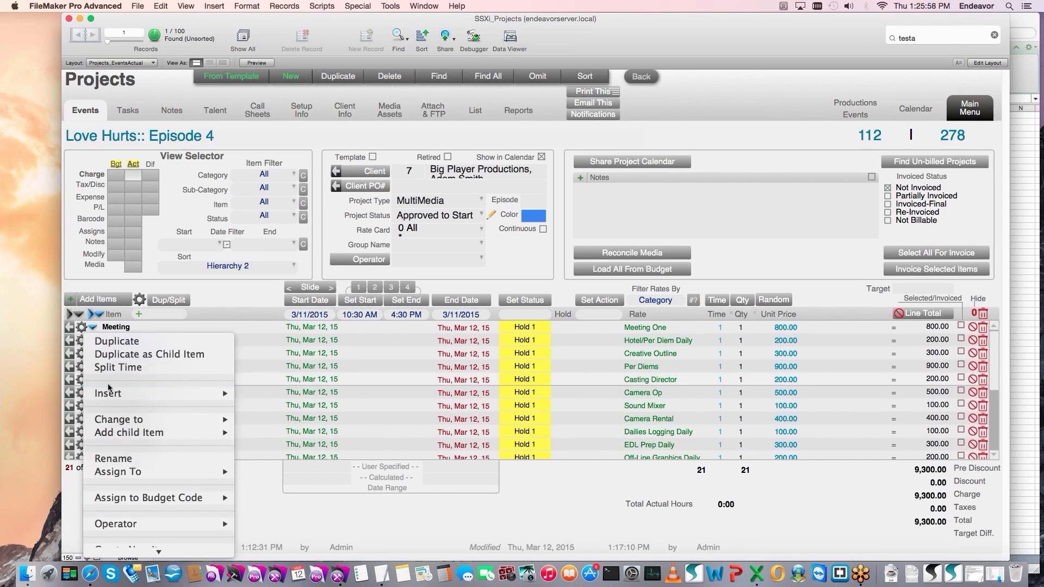
left_click(137, 341)
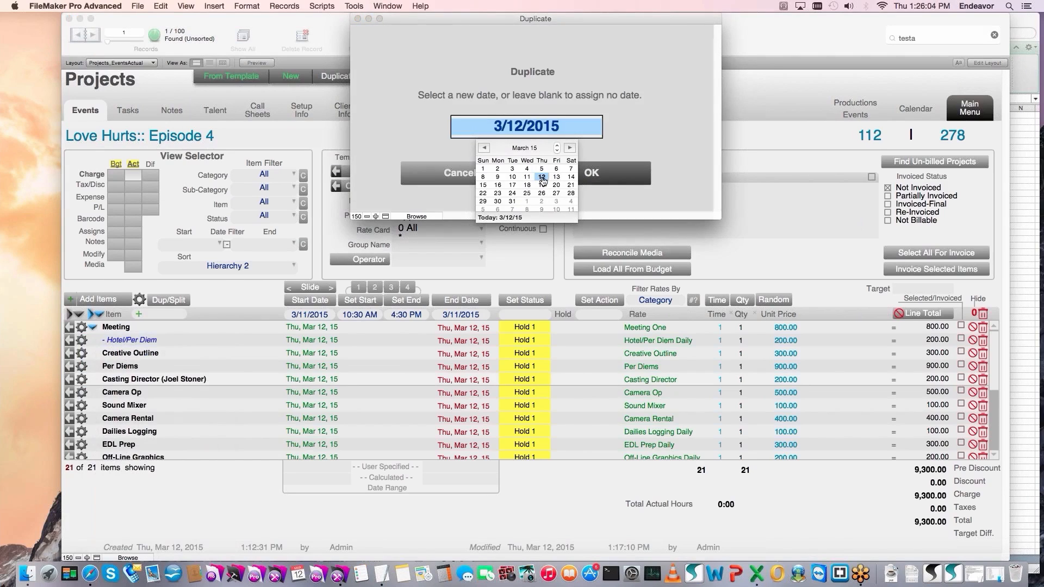
left_click(555, 177)
left_click(581, 181)
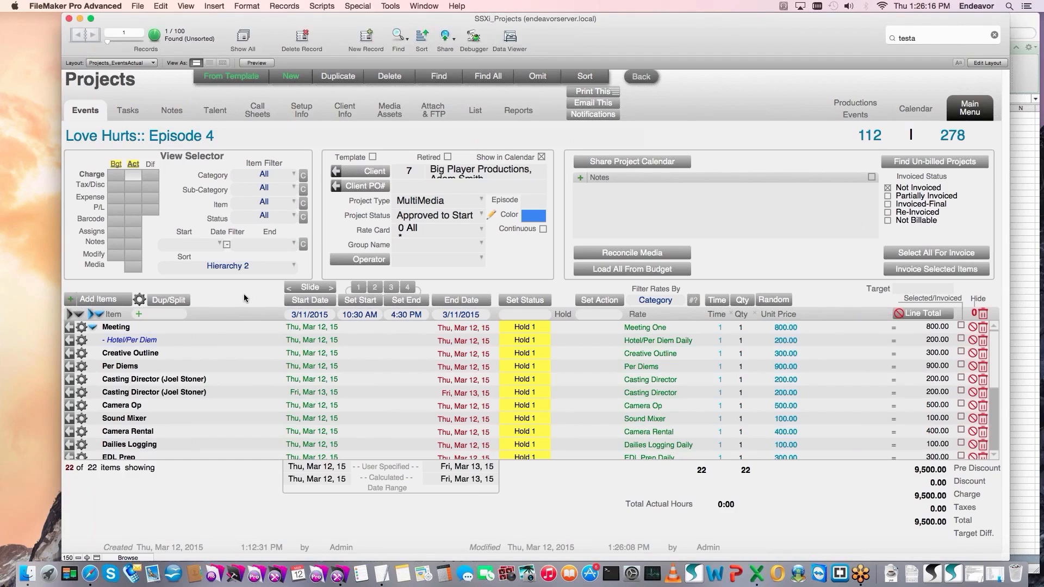
left_click(228, 319)
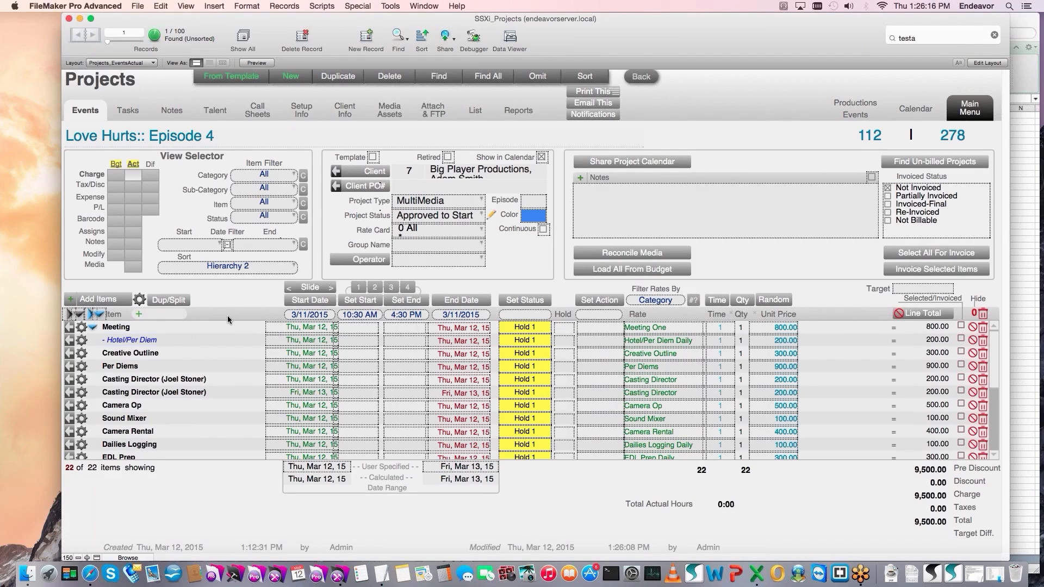
left_click(227, 315)
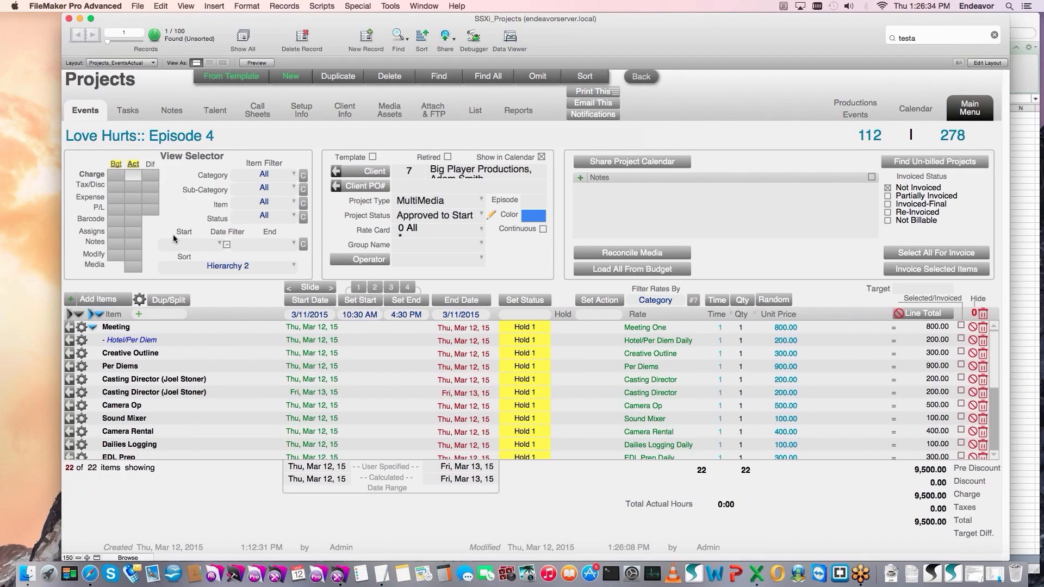
- Show the budget codes of the Episode 4 actuals, and look up the Casting Director's codes in Categories & Items
left_click(141, 197, "shift")
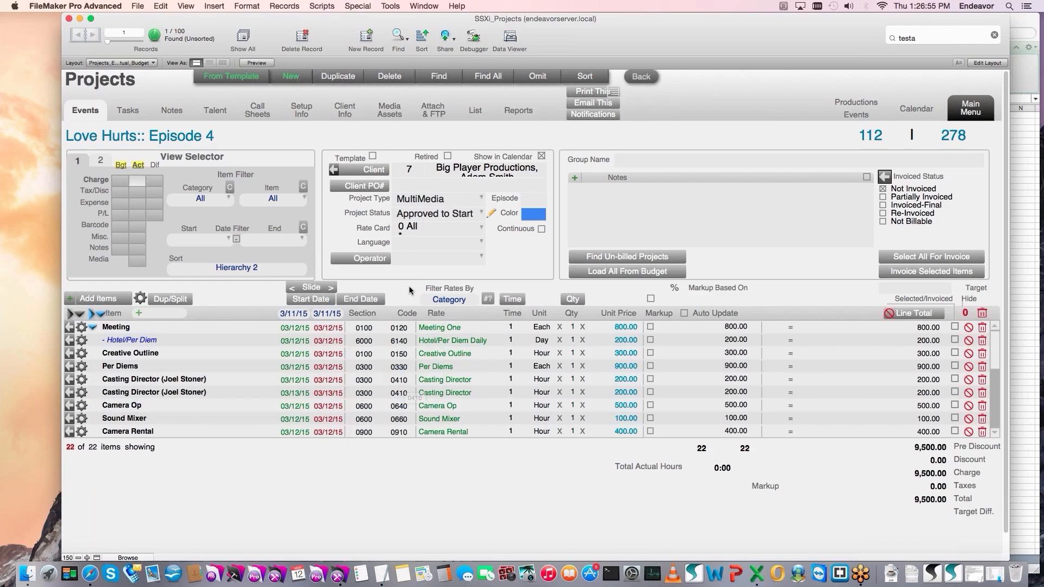
left_click(977, 110)
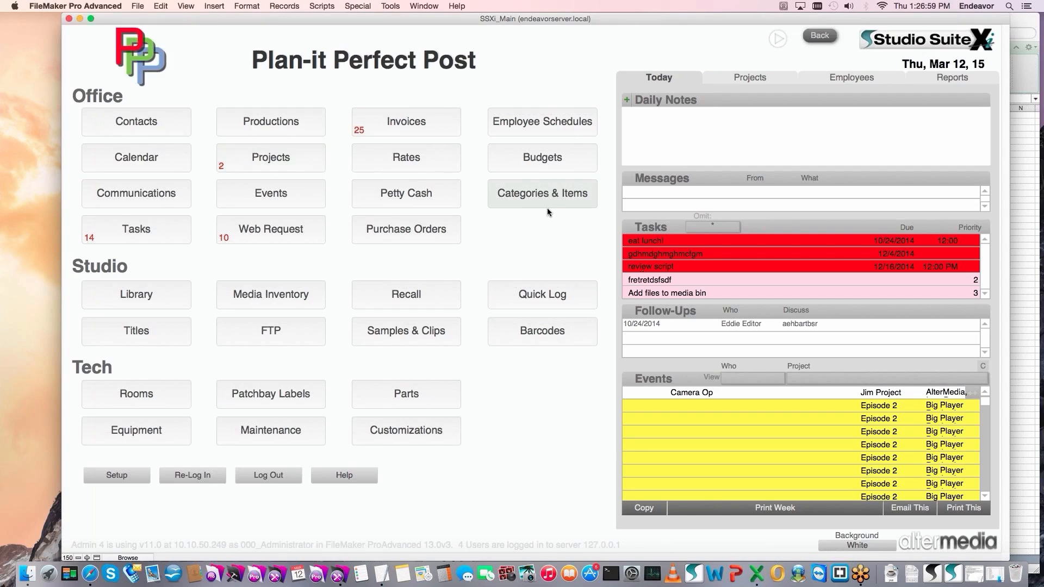
left_click(547, 207)
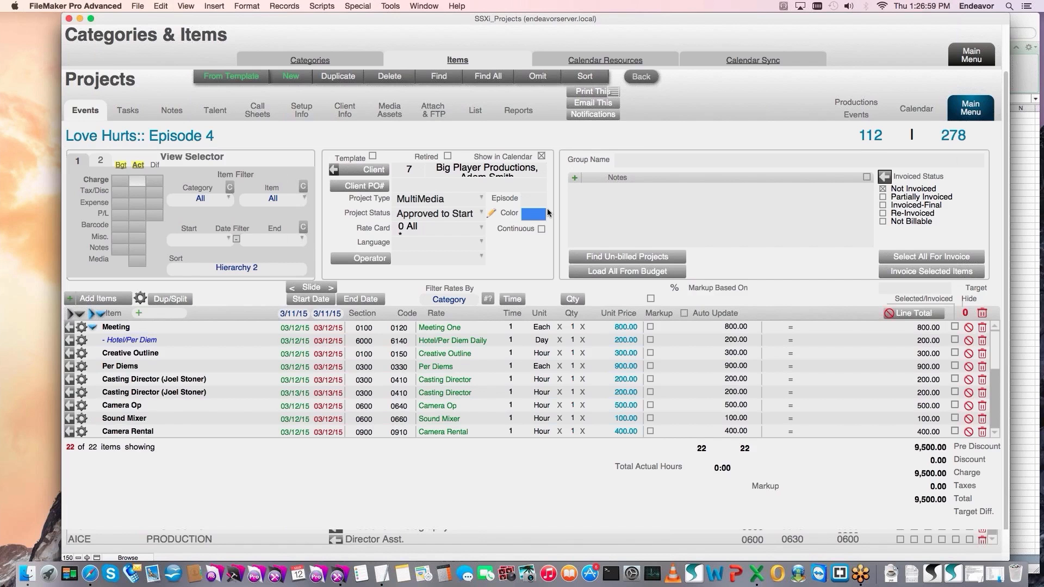
scroll(795, 427, "down", 1)
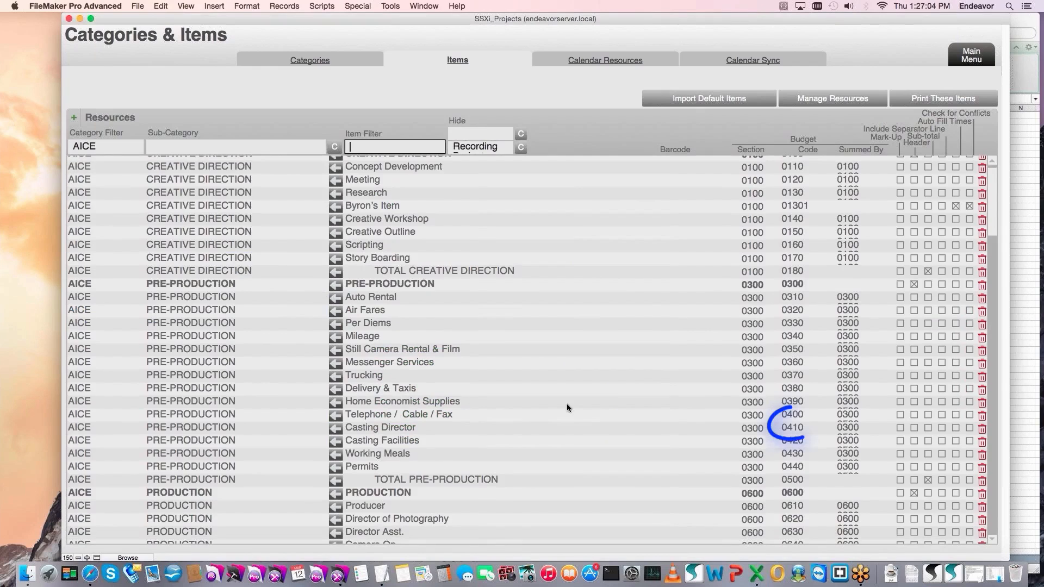
mouse_move(403, 432)
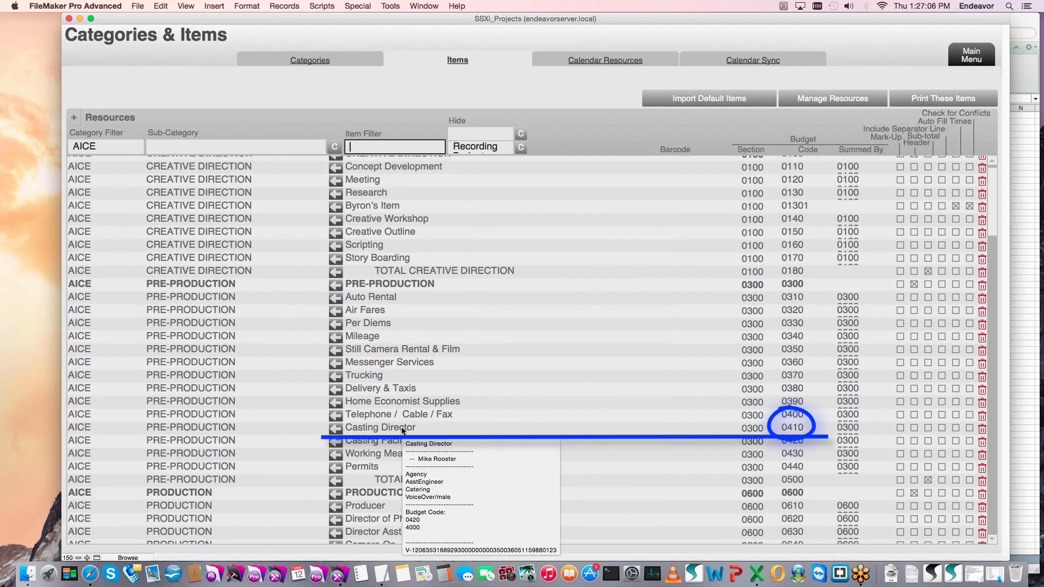
left_click(971, 55)
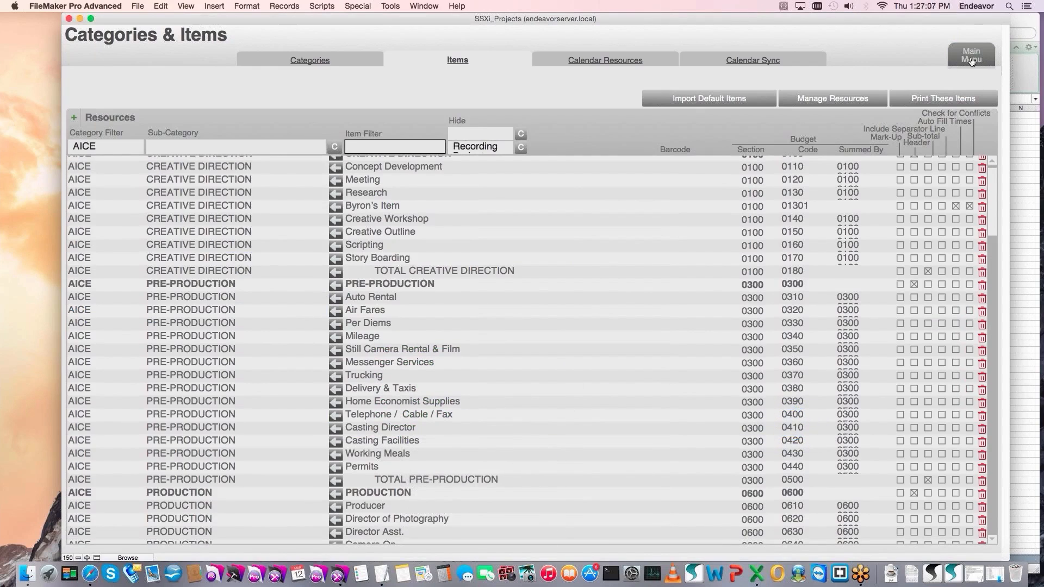
- Return to the Episode 4 actuals' budget code view and set the 03/13/15 Casting Director item's code to 0420
left_click(286, 159)
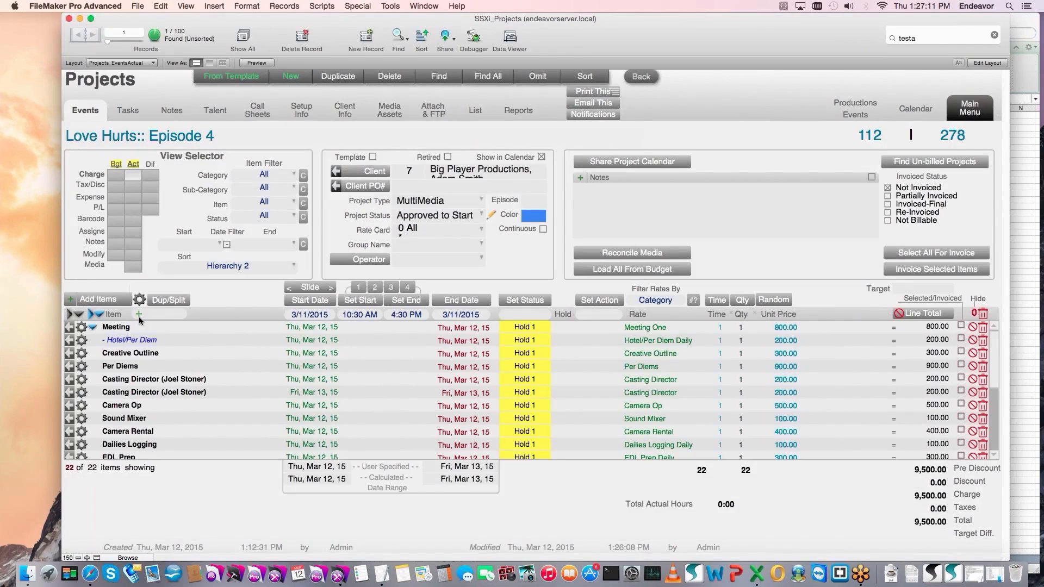
left_click(137, 179, "shift")
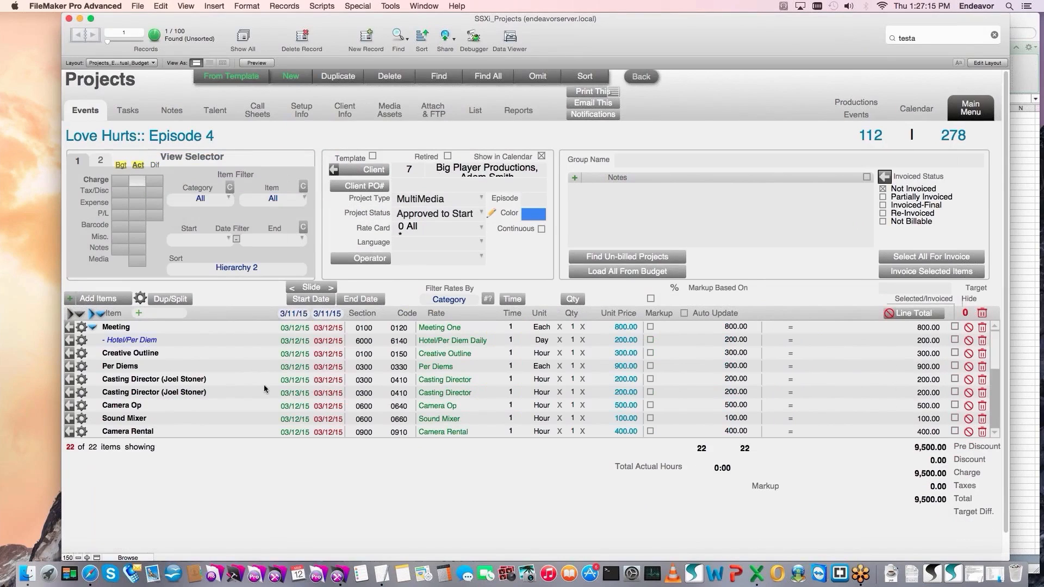
left_click(399, 394)
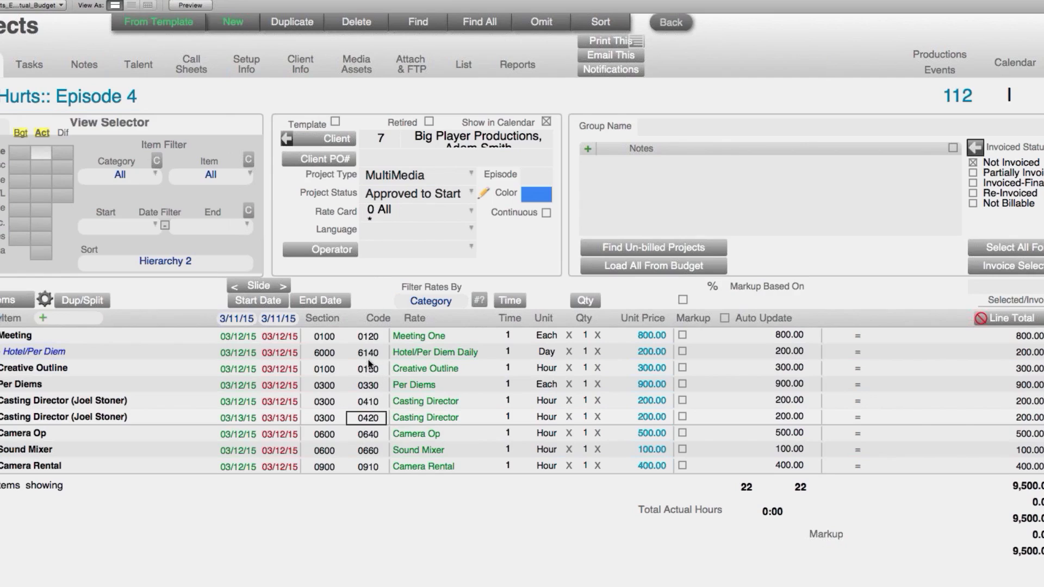
key("Return")
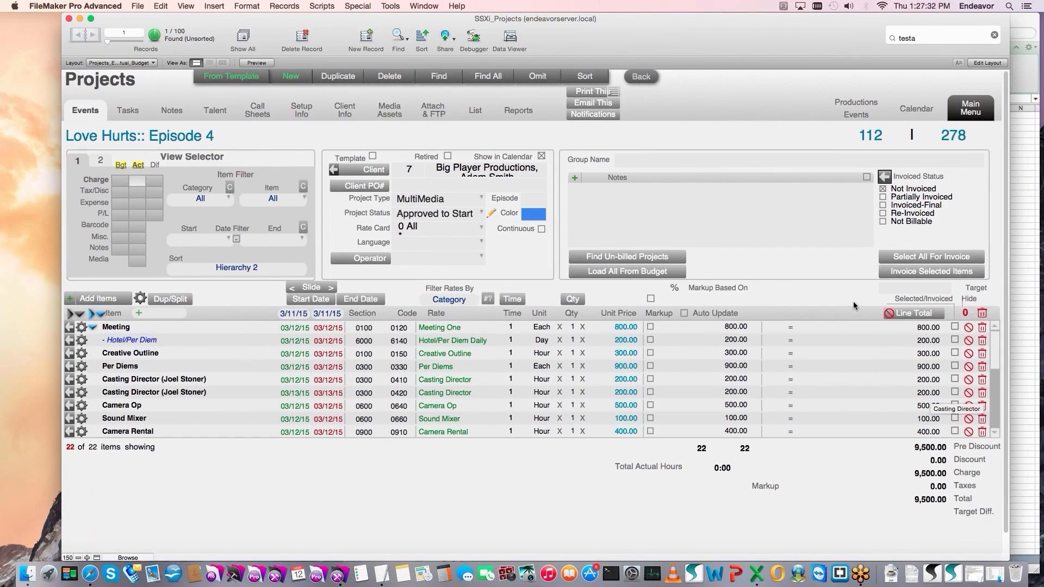
- Open the Love Hurts production and start a new project from the Big Player Productions Episode 1 template
left_click(826, 294)
left_click(971, 114)
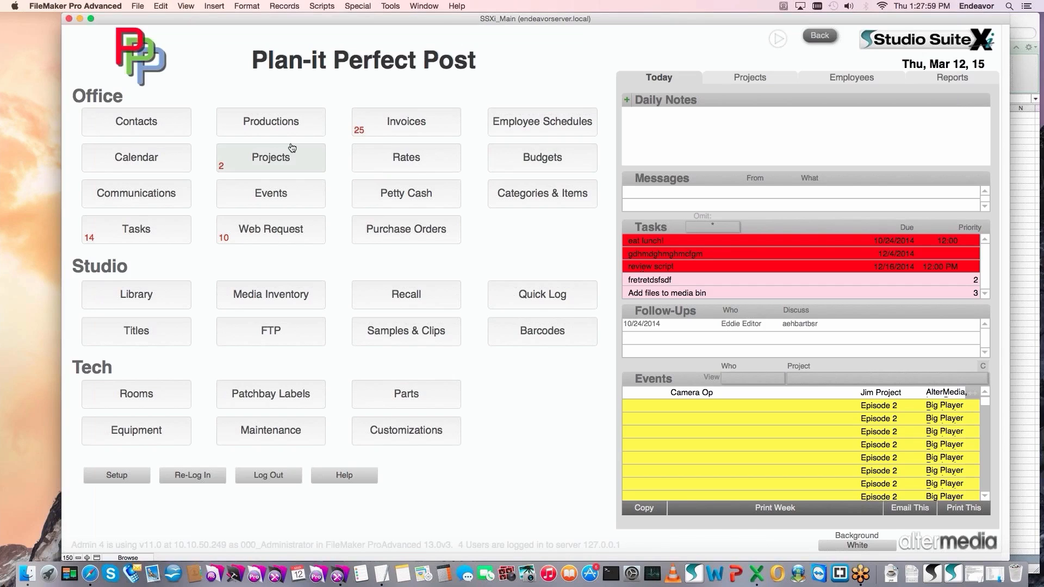
left_click(286, 126)
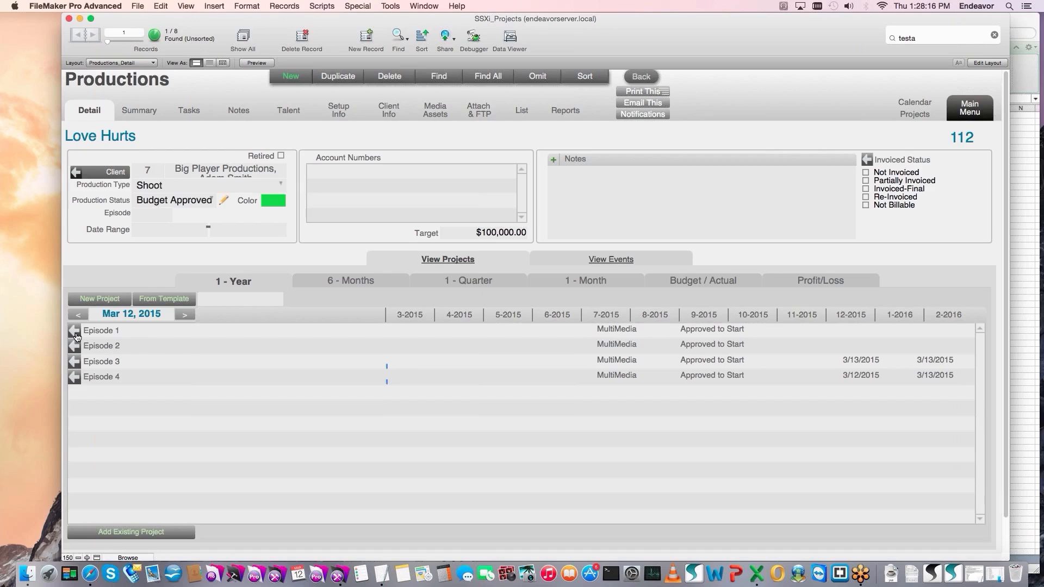
left_click(95, 348)
left_click(157, 316)
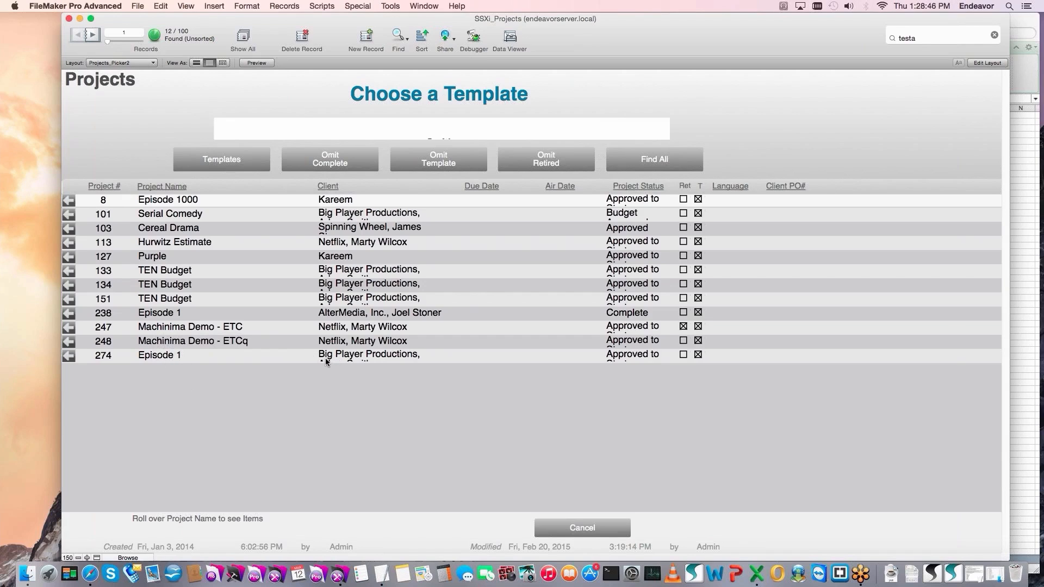
left_click(66, 358)
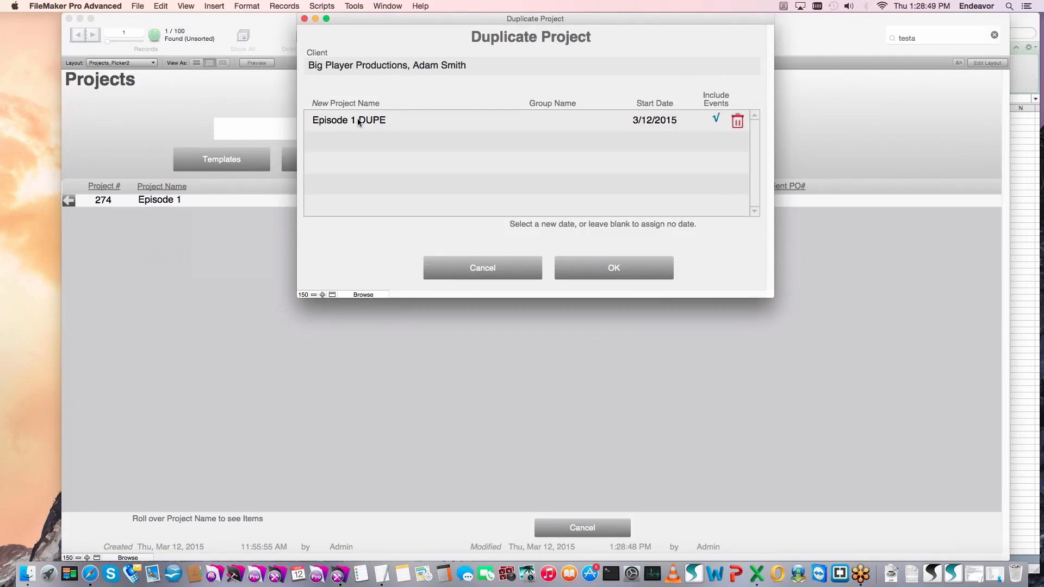
- Name the duplicated project Episode 5, set its start date to 3/19/2015, and create it
left_click(371, 121)
left_click_drag(389, 121, 351, 121)
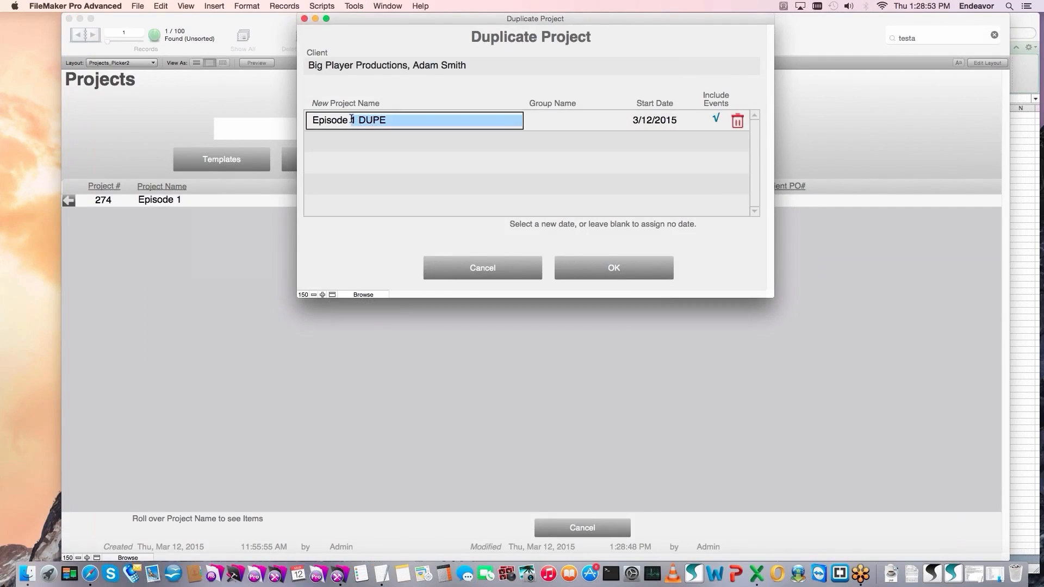
type("5")
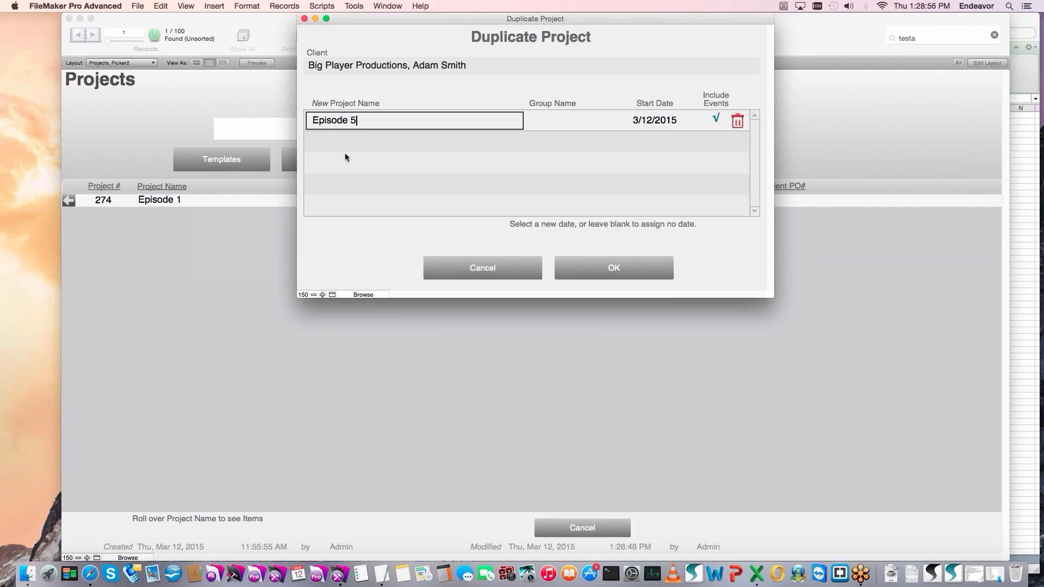
left_click(651, 120)
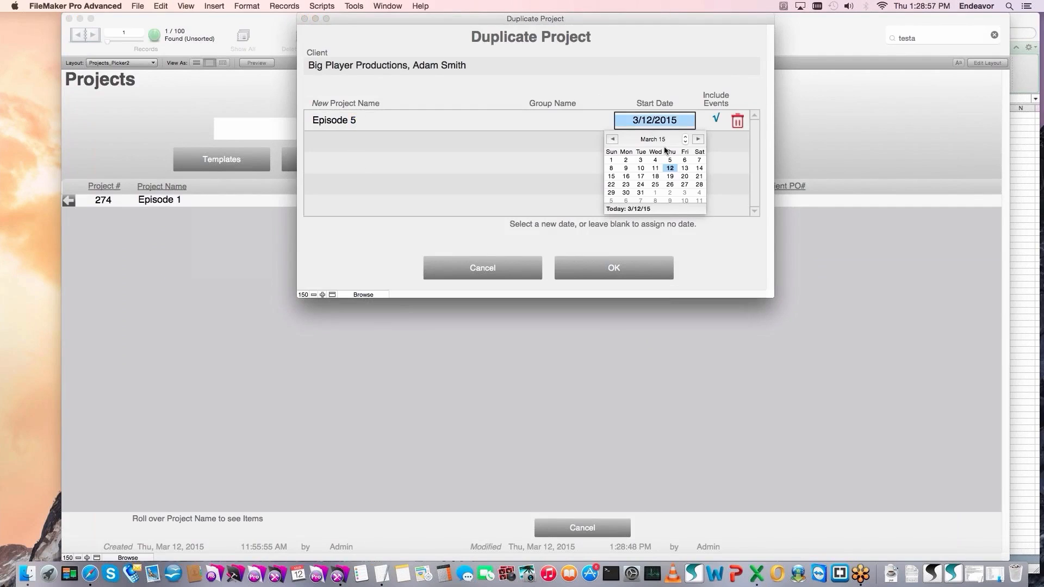
left_click(670, 176)
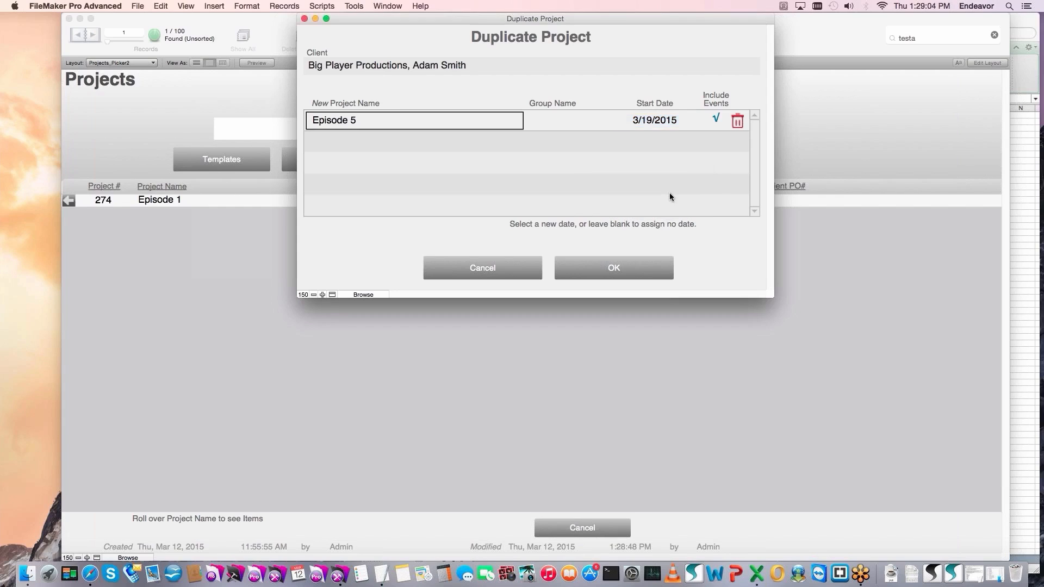
left_click(615, 268)
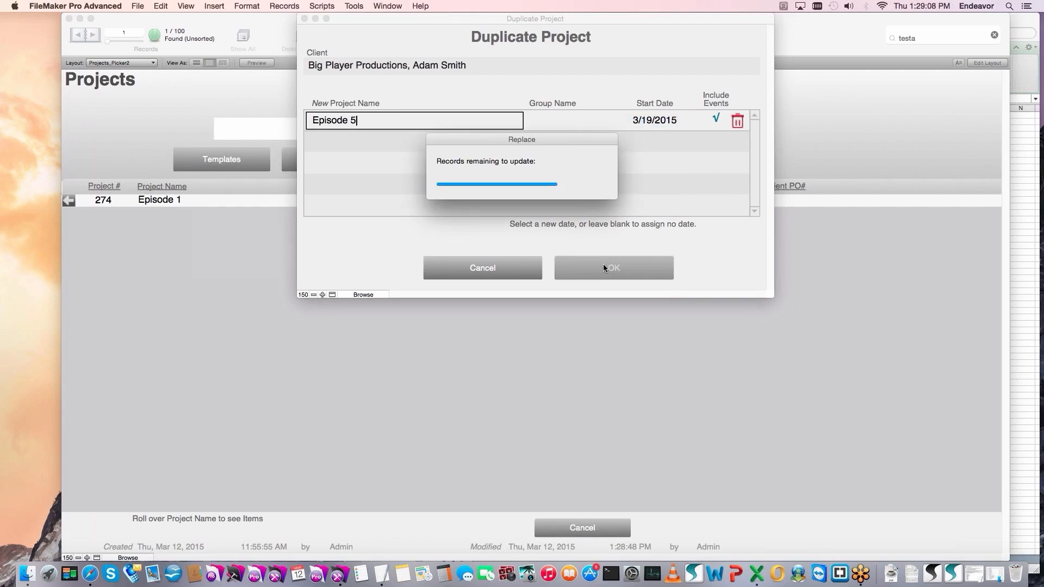
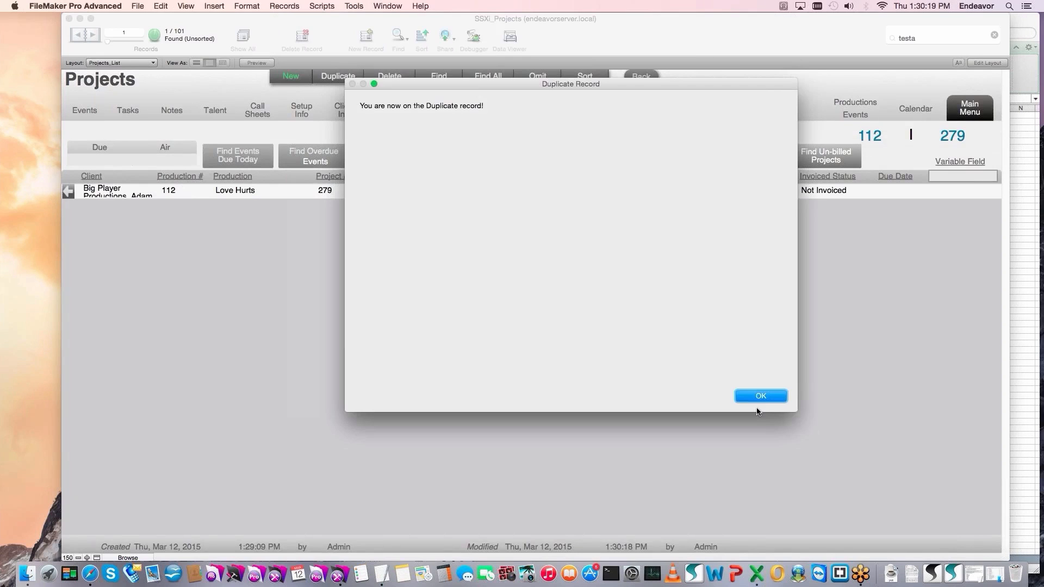
left_click(759, 399)
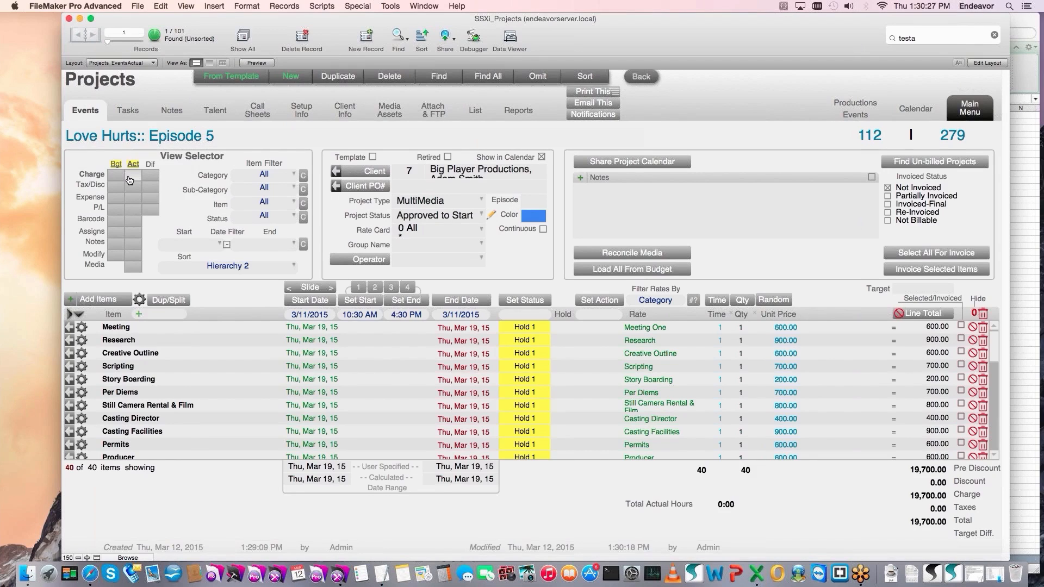
- View Episode 5's budget charges, and fill its actual charges with random unit prices
left_click(117, 176)
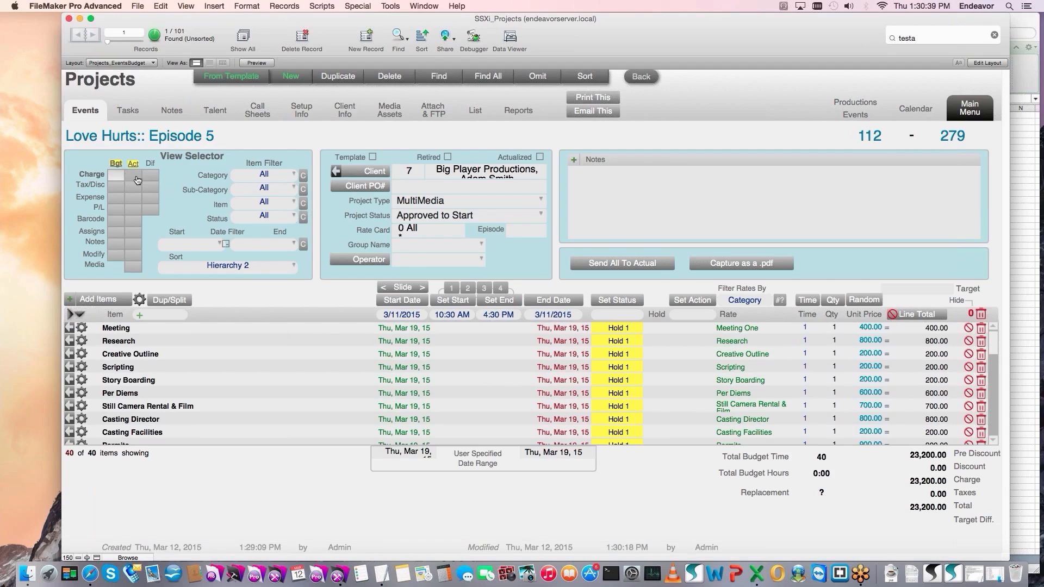
left_click(622, 263)
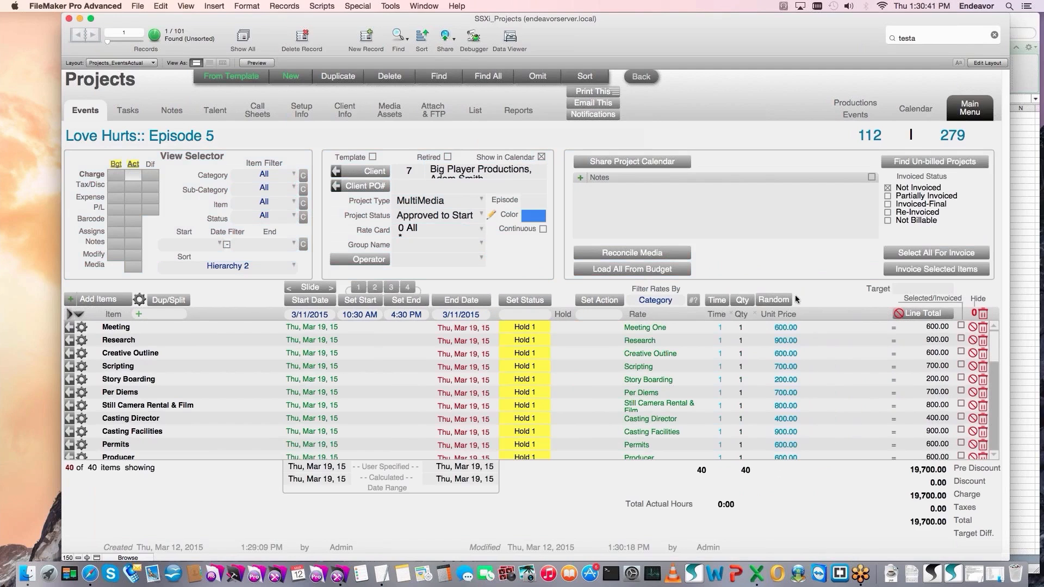
left_click(773, 301)
- In the Love Hurts production summary, create a summary of the existing project Episode 5
left_click(854, 105)
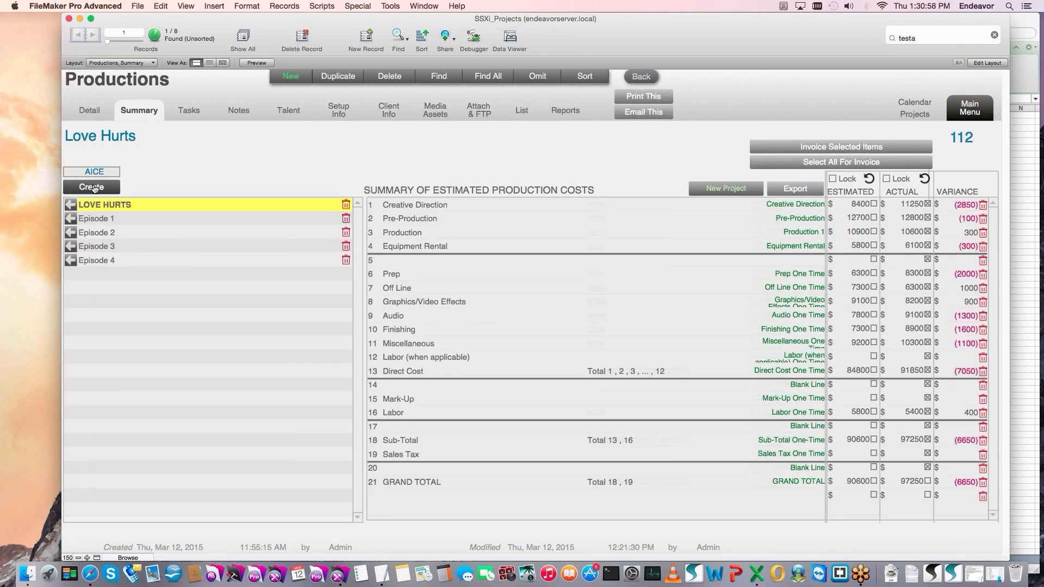
left_click(93, 188)
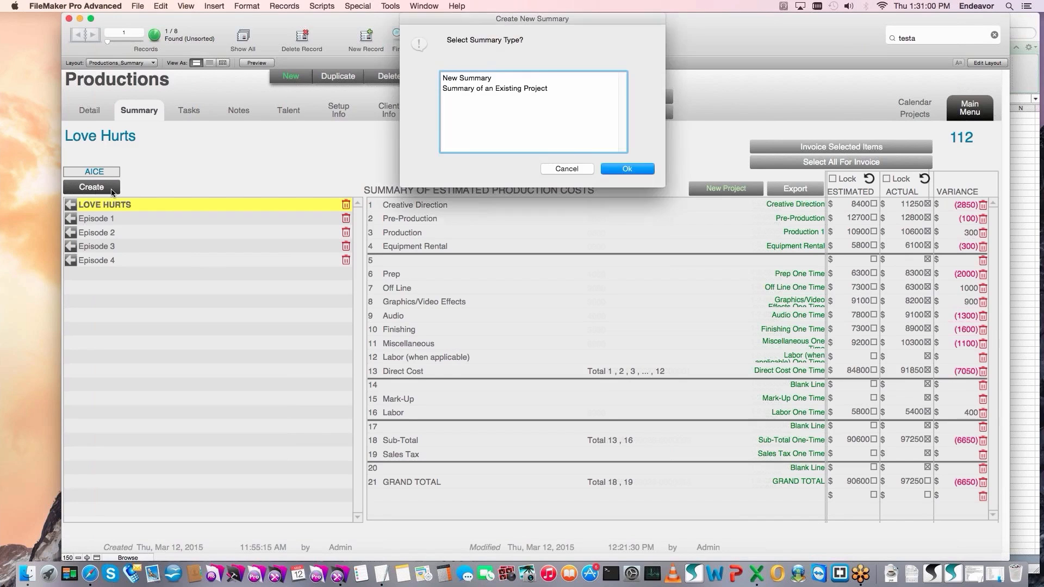
left_click(511, 89)
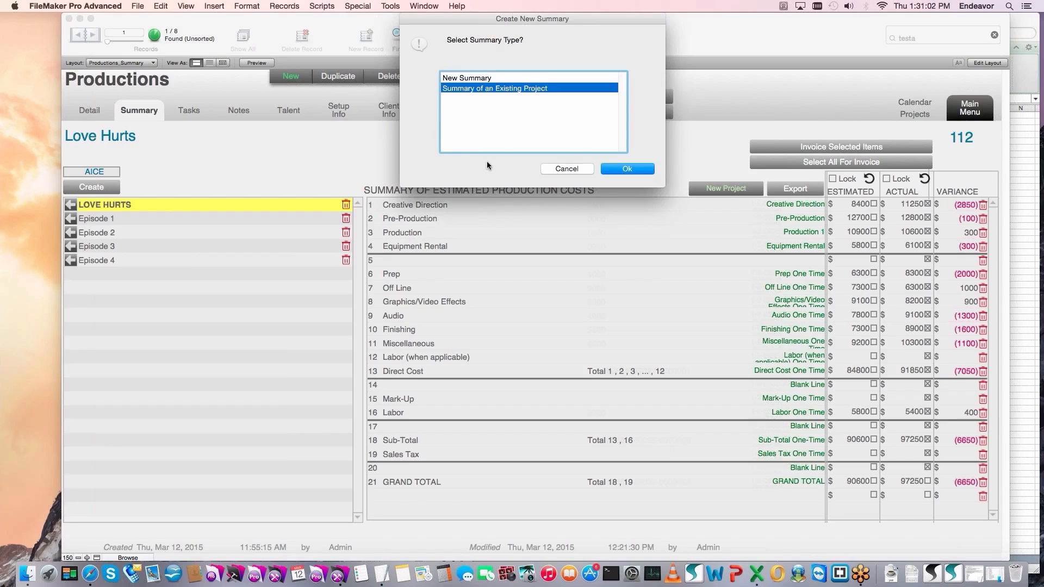
left_click(628, 169)
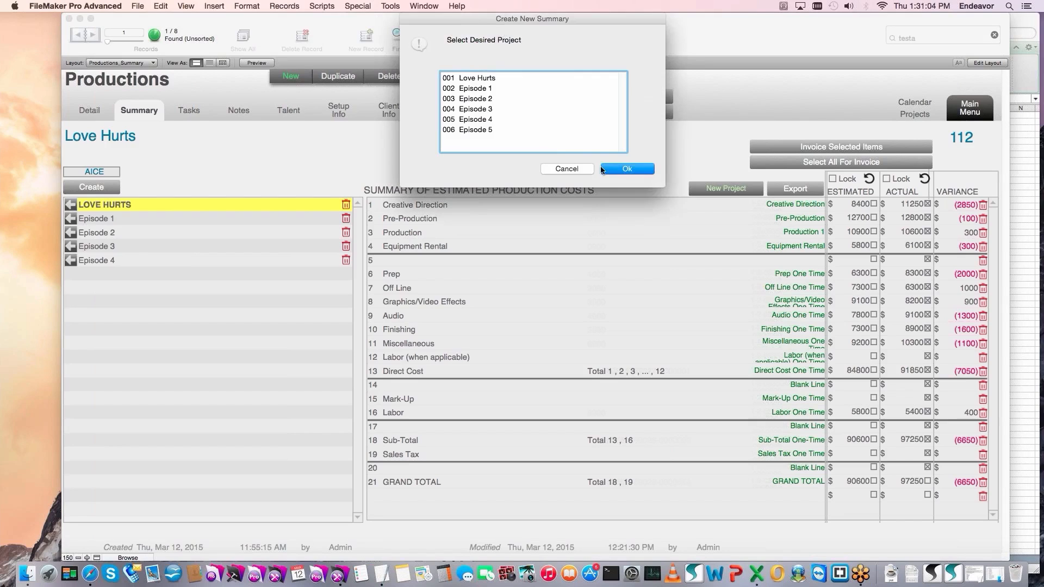
left_click(486, 130)
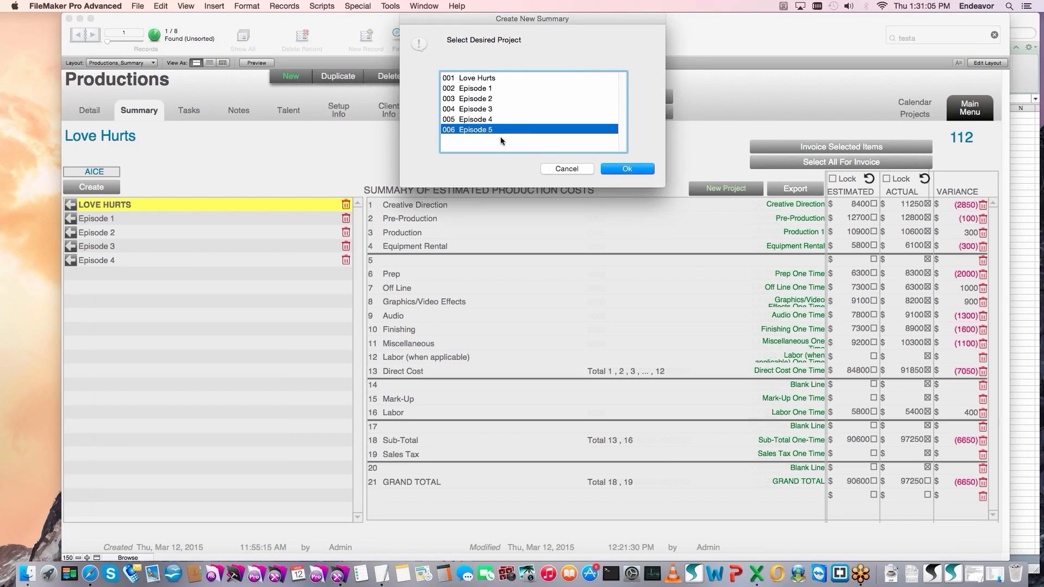
left_click(652, 168)
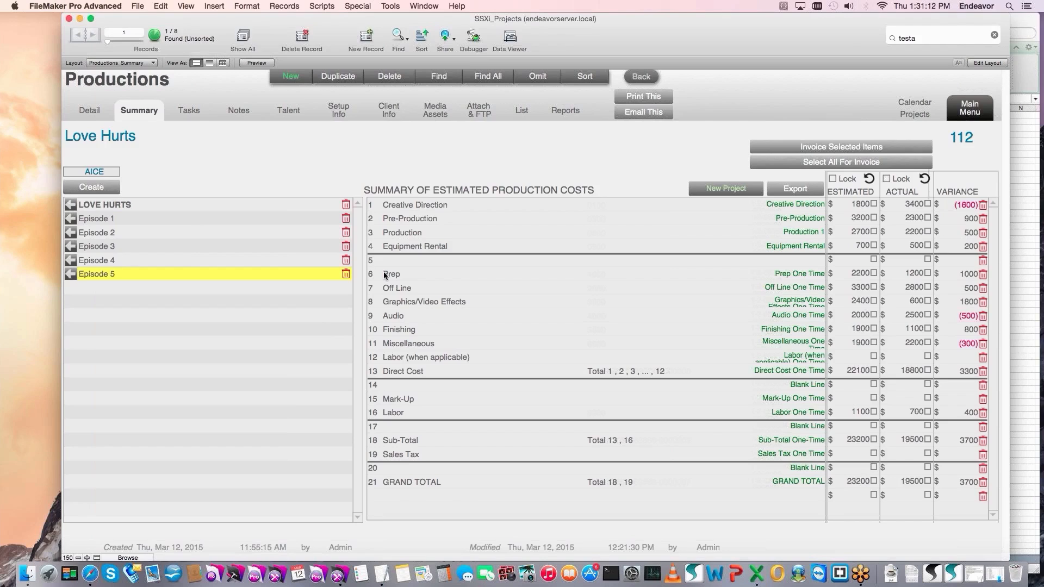
- Refresh the production-wide LOVE HURTS summary figures to include Episode 5
left_click(133, 212)
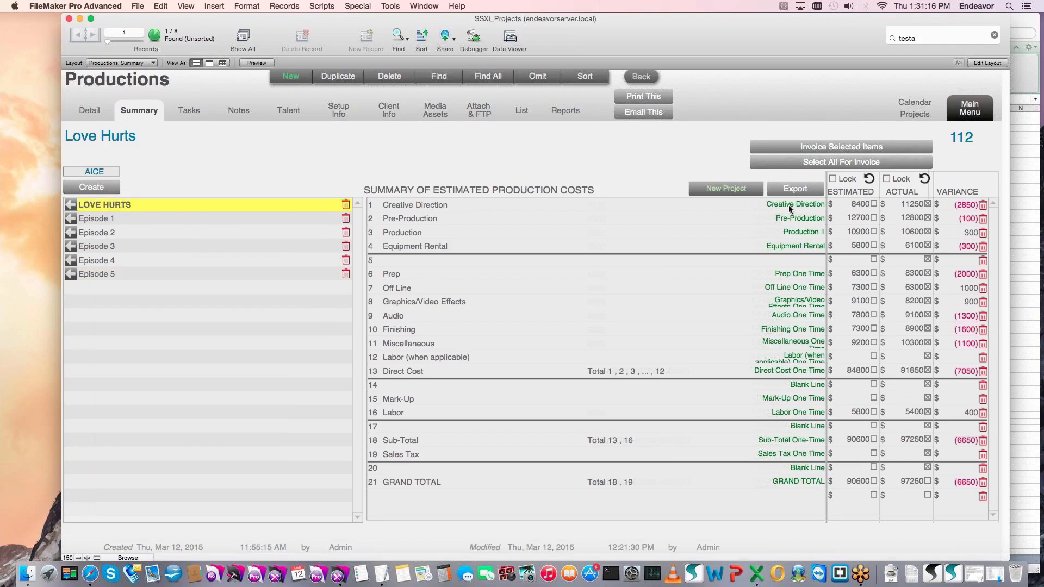
left_click(869, 179)
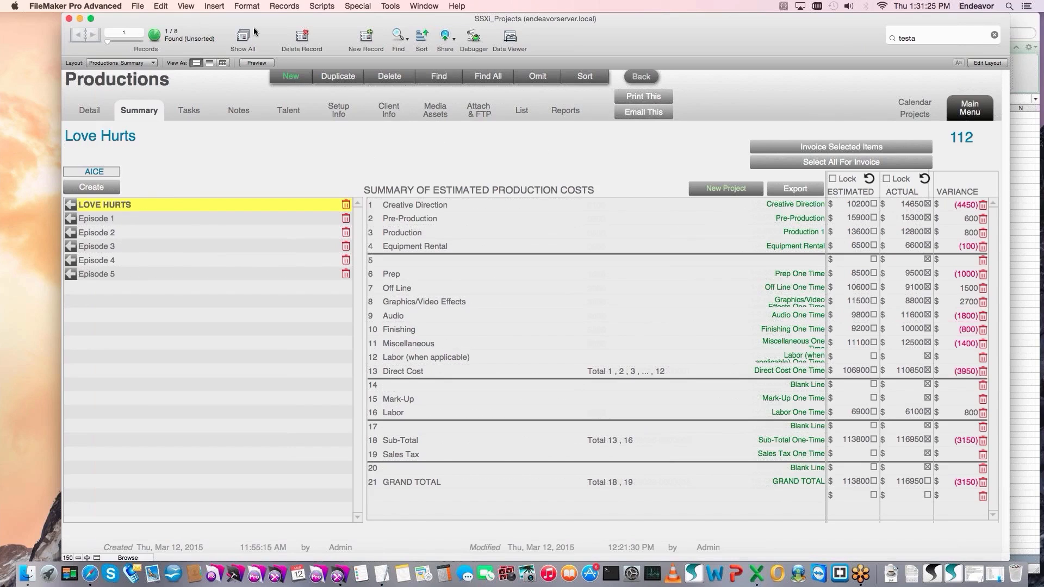
- Switch to the AICE Budget Demo notes in TextEdit and review the first points under Demo Time
left_click_drag(254, 31, 272, 35)
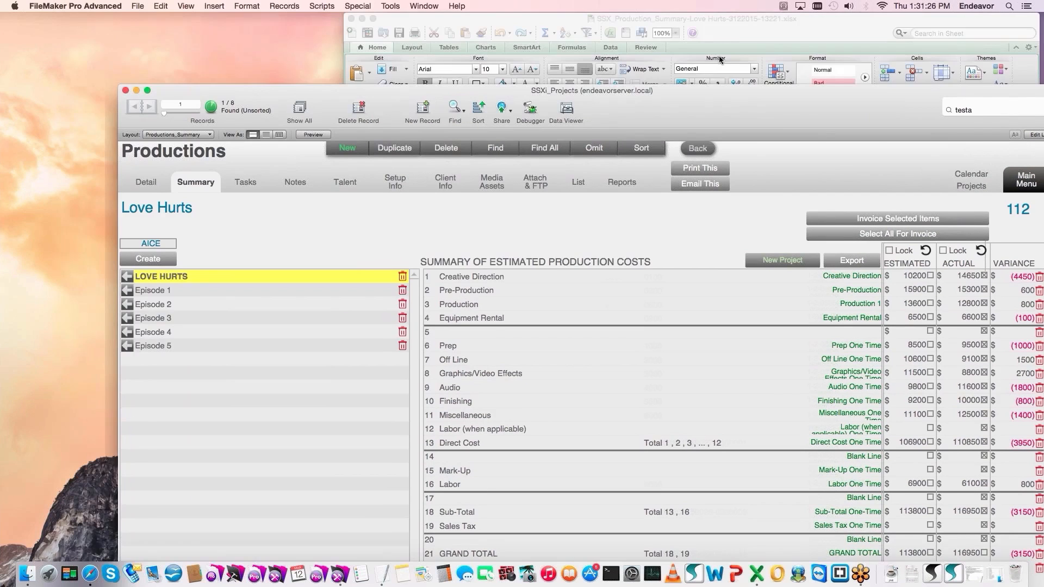
key("super+Tab")
key("super+Tab")
key("super+Tab")
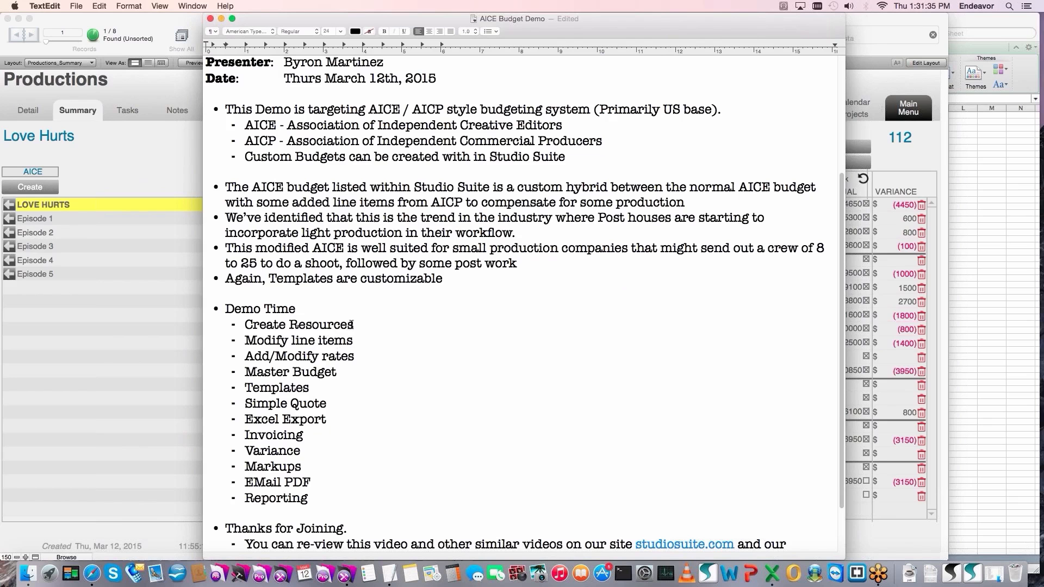
left_click_drag(352, 325, 253, 324)
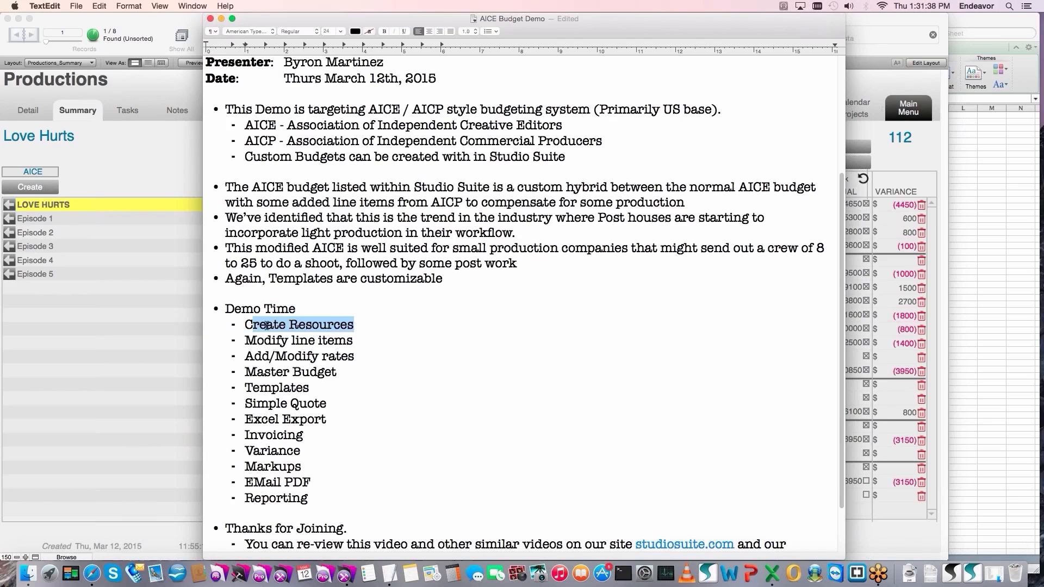
left_click(354, 341)
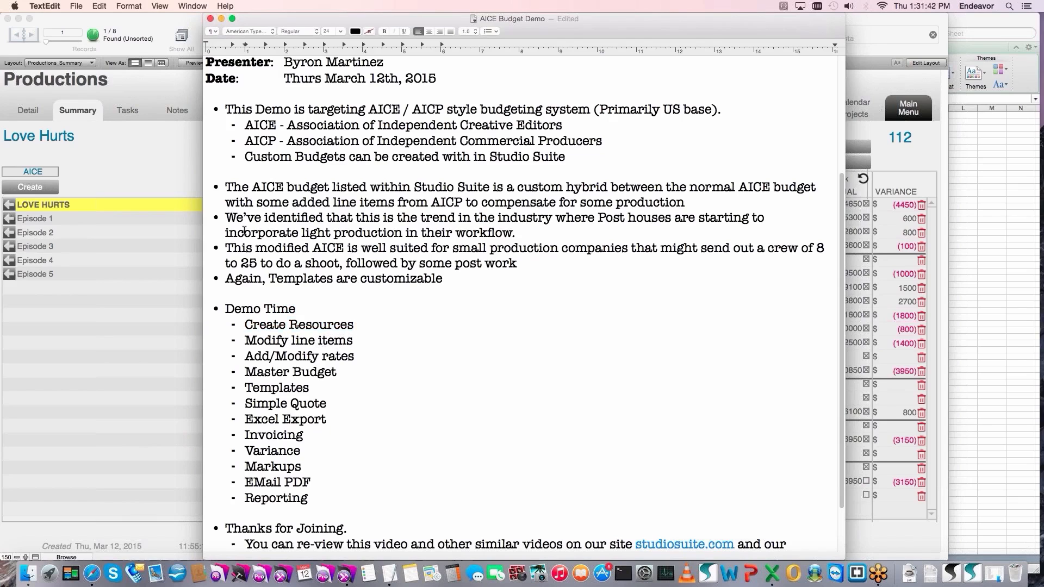
- Return to Studio Suite's Categories & Items and rename the AICE Creative Direction item with budget code 01301 as "Your favorite item"
left_click(152, 144)
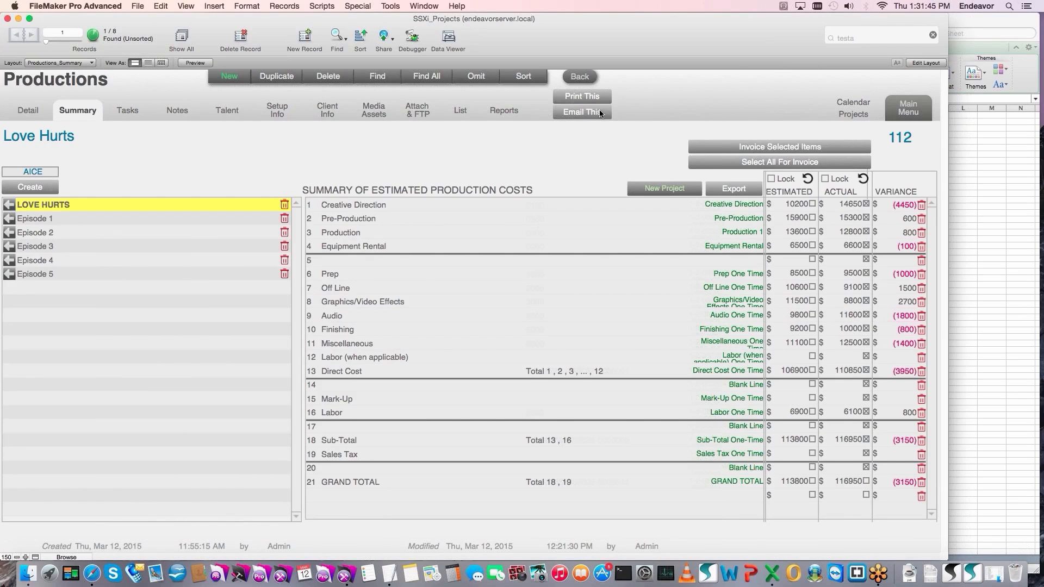
key("super+1")
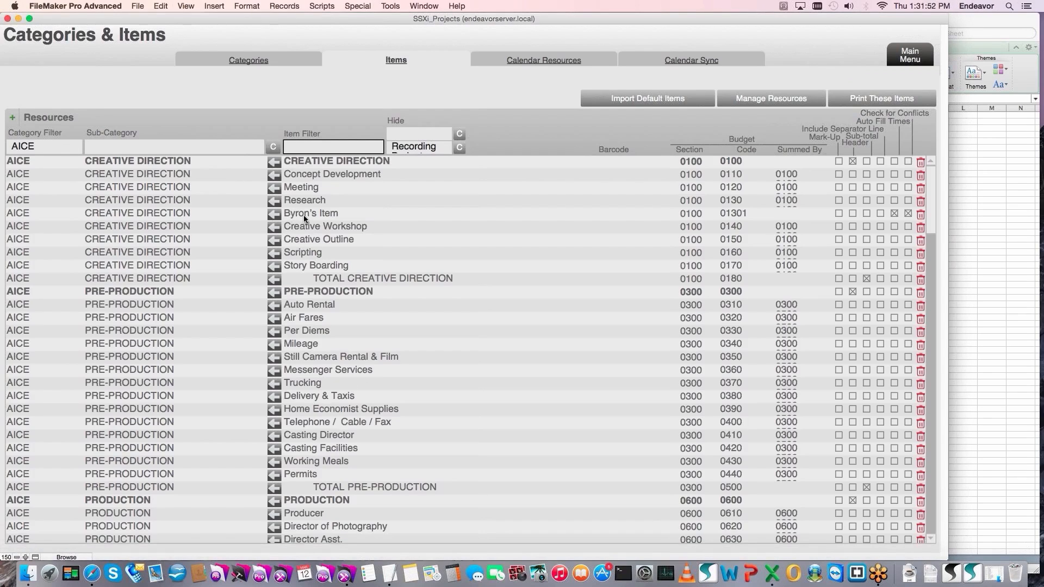
mouse_move(328, 217)
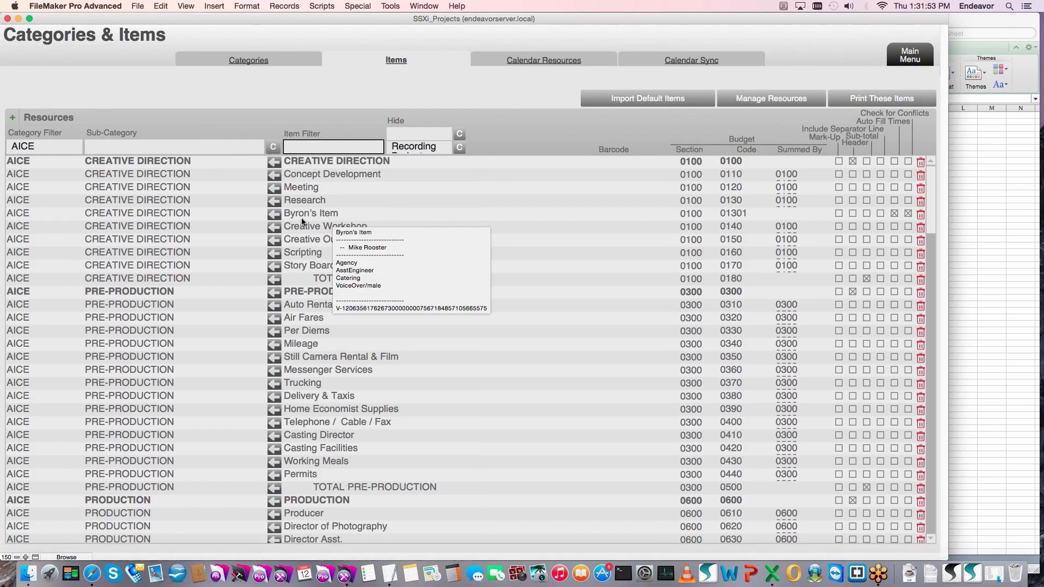
left_click(273, 217)
left_click(455, 156)
left_click_drag(465, 153, 359, 157)
type("Your favorite ")
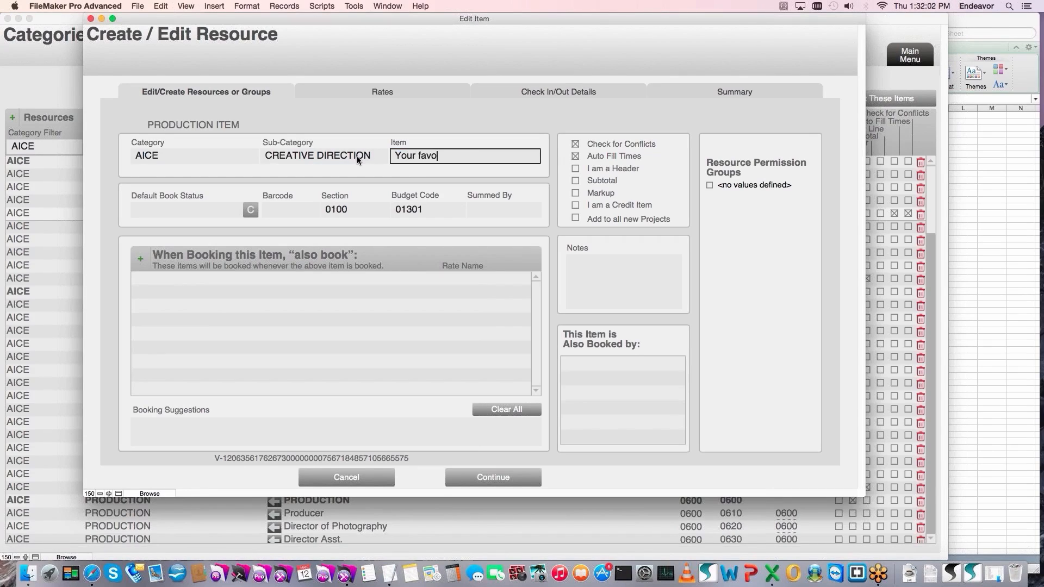
type("item")
left_click(493, 477)
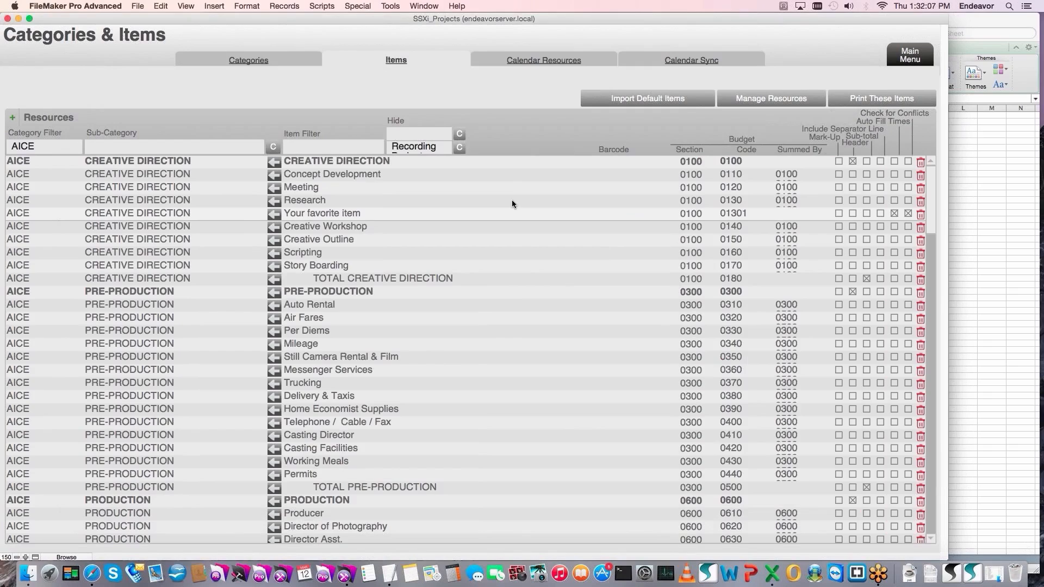
- Review the Master Budget and Templates points in the TextEdit demo notes, and return to Categories & Items in Studio Suite
mouse_move(511, 201)
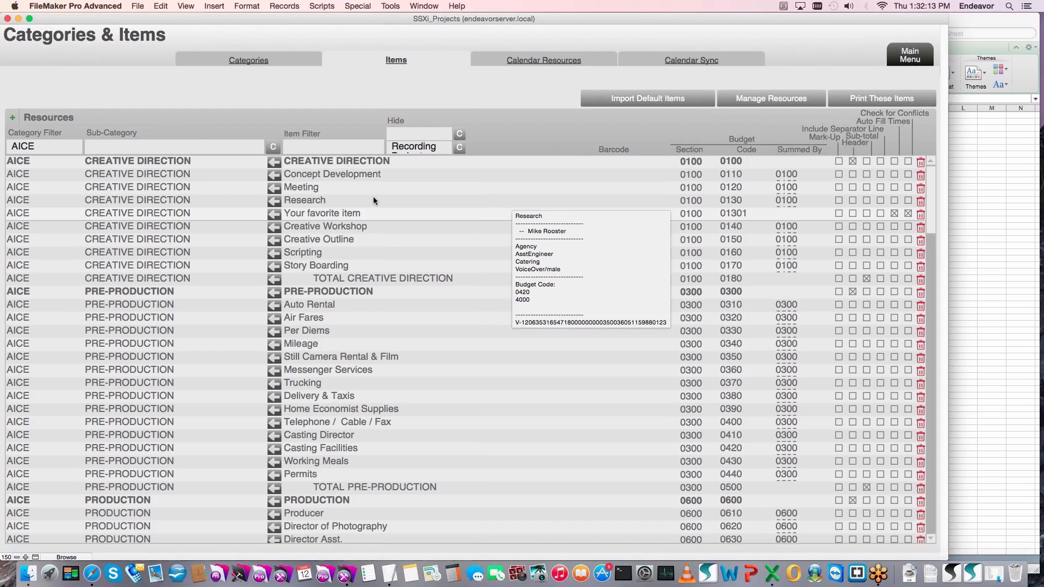
mouse_move(316, 219)
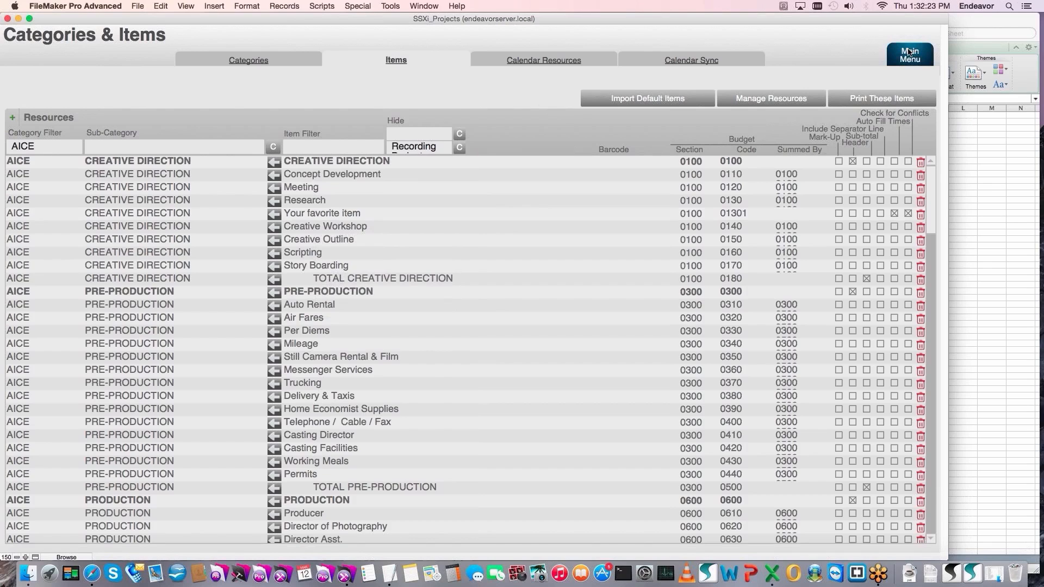
key("super+Tab")
left_click_drag(343, 374, 245, 373)
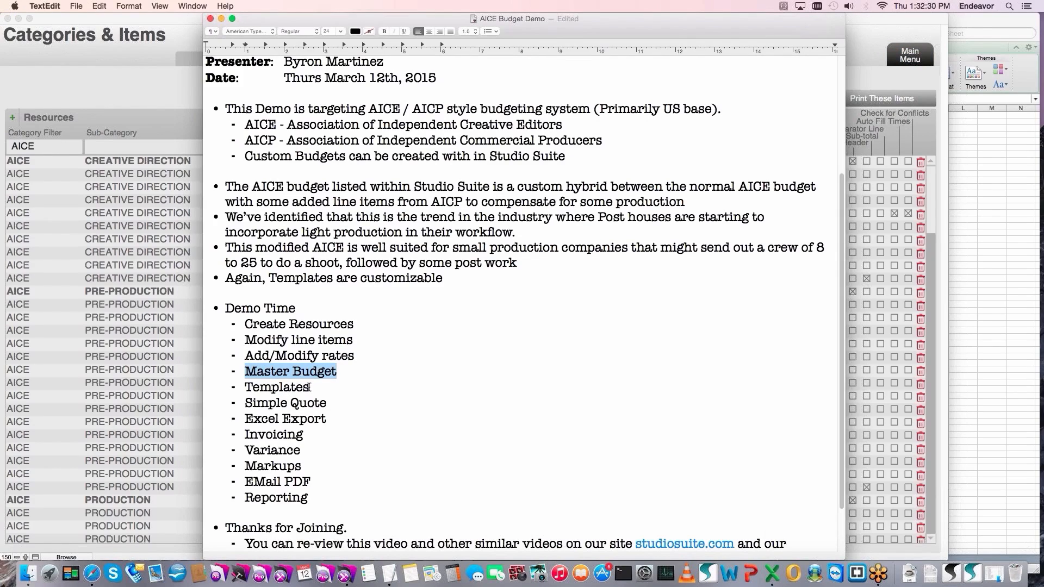
left_click_drag(314, 387, 261, 392)
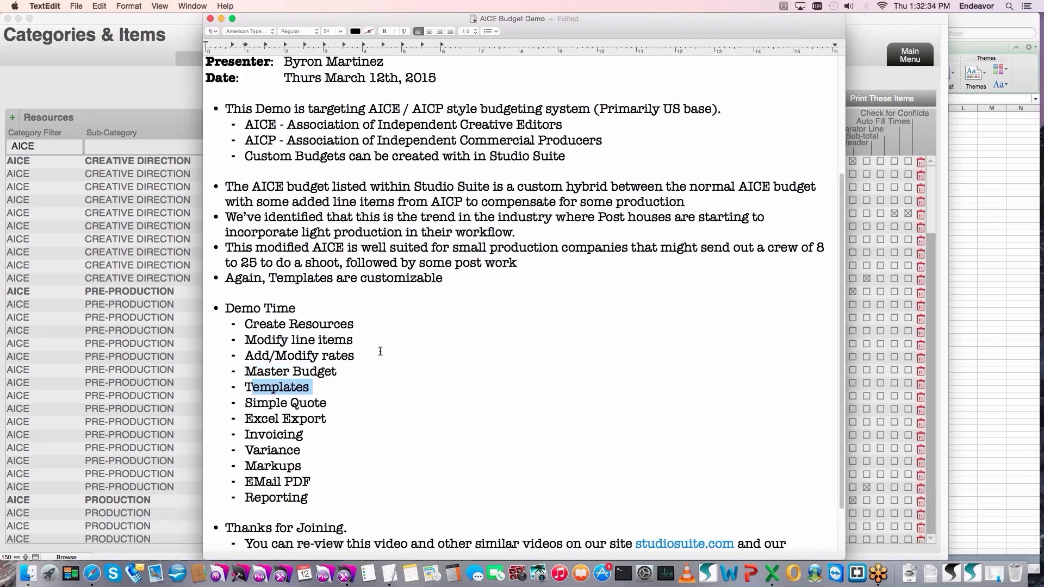
left_click(893, 15)
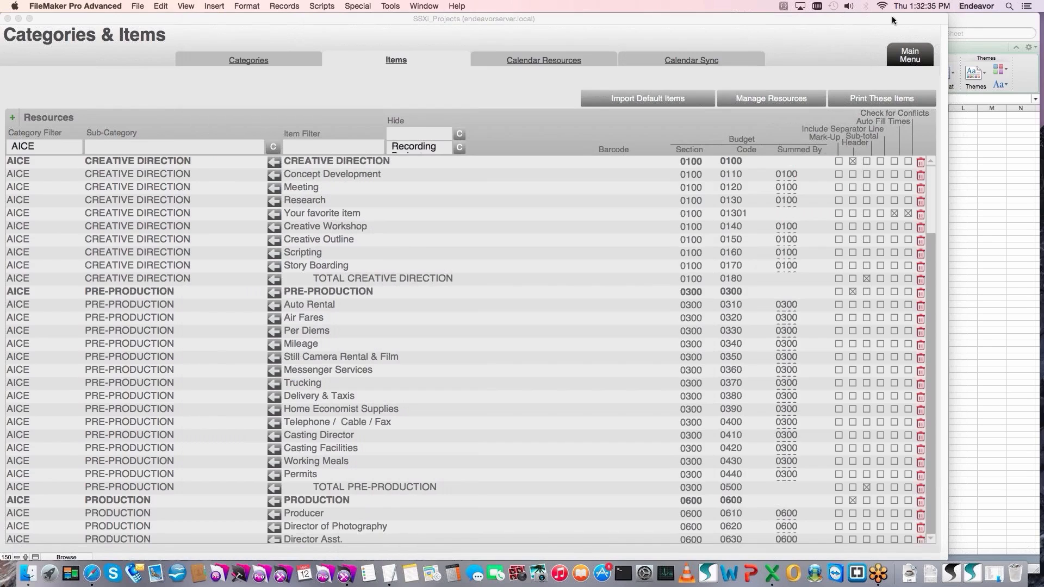
- Leave Categories & Items and open the cost summary of the Love Hurts production
left_click(905, 52)
left_click(217, 121)
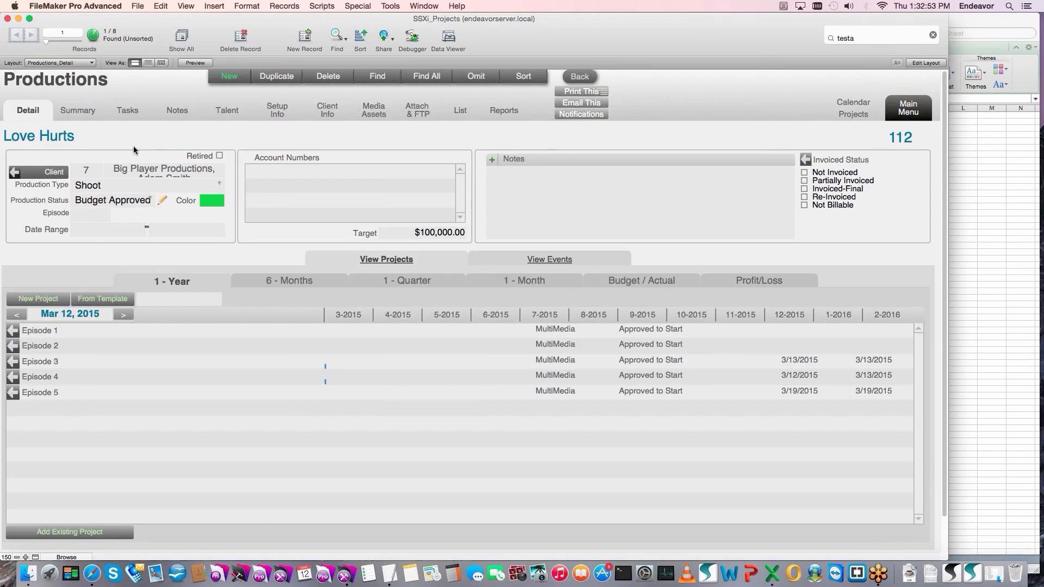
left_click(74, 114)
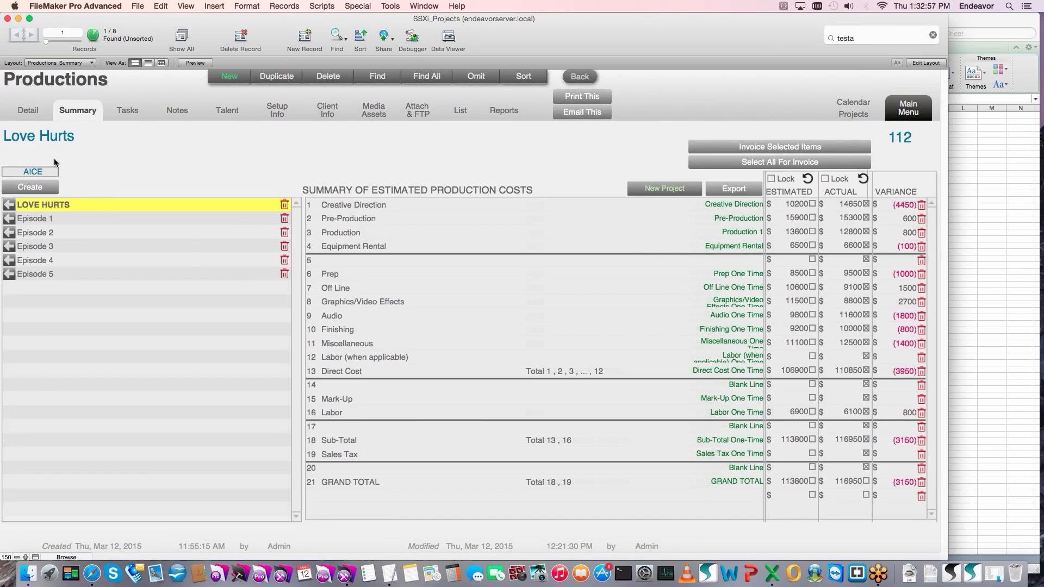
- Create a new AICE summary named "Episode 6" for the Love Hurts production
left_click(52, 186)
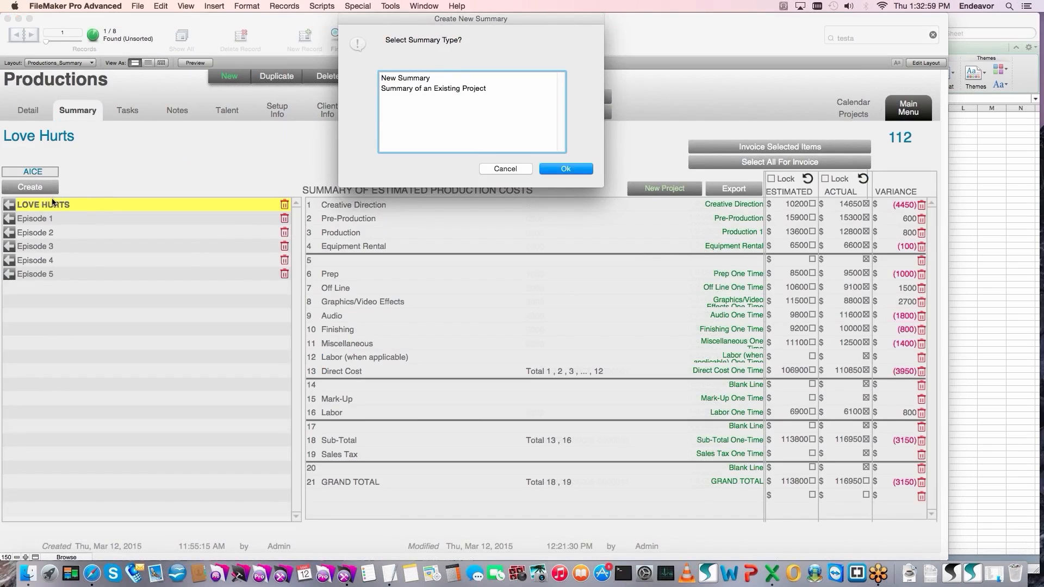
left_click(416, 79)
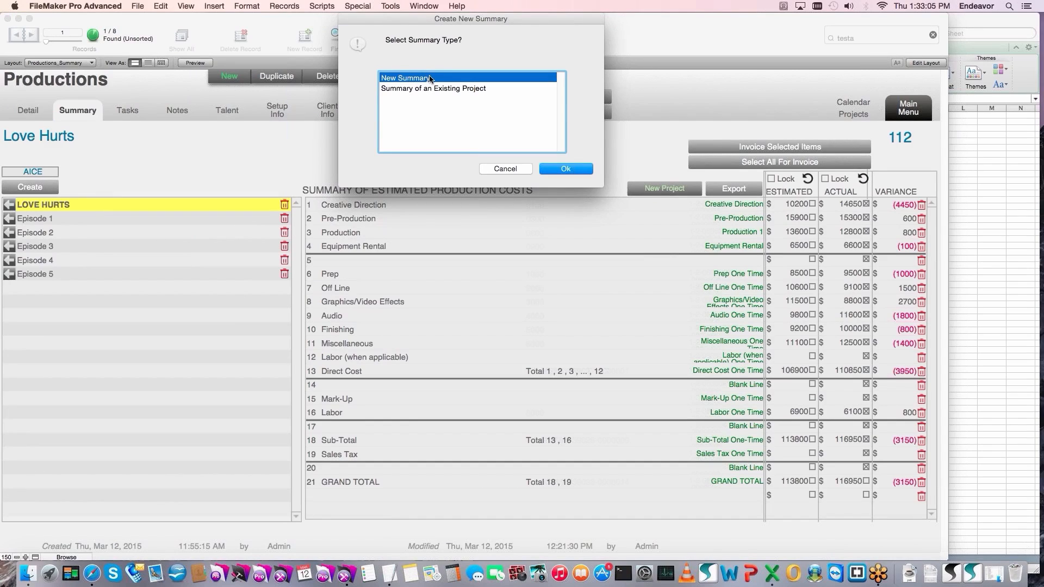
left_click(559, 167)
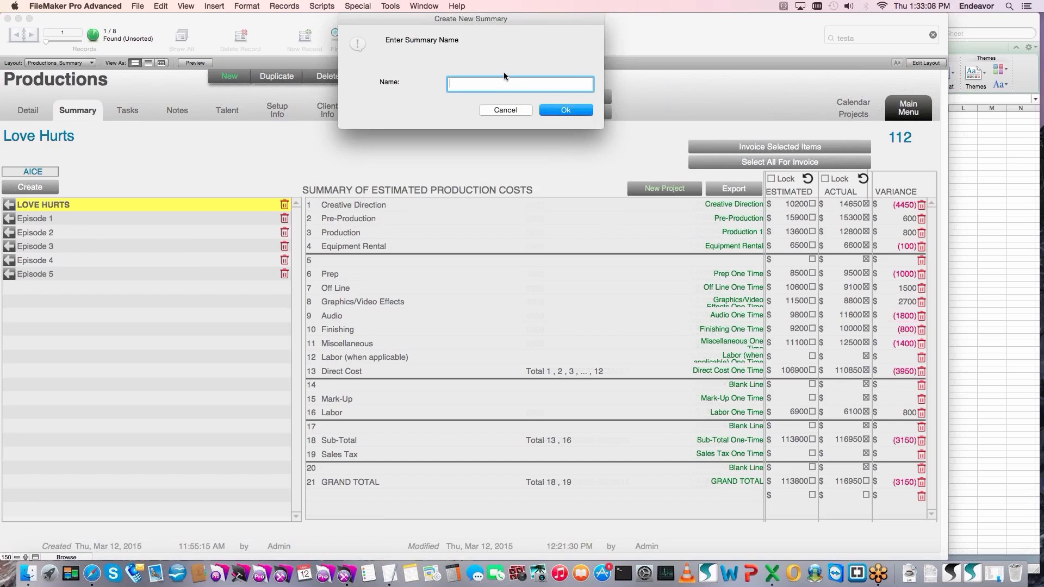
type("Episode 6")
left_click(567, 116)
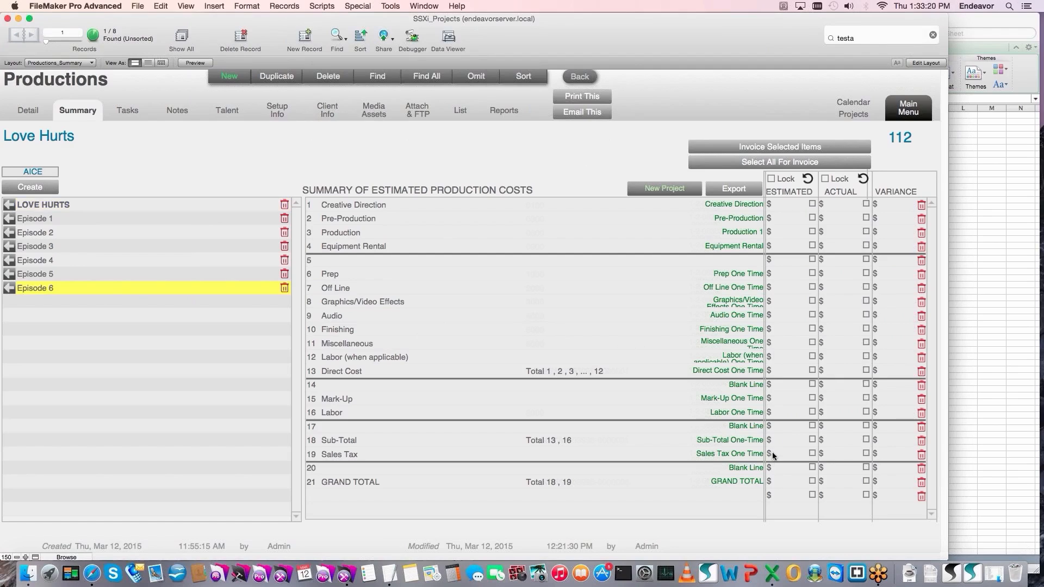
- Lock Episode 6's estimated figures and enter estimates of 2500 for Creative Direction and 3000 for Pre-Production
left_click(771, 179)
left_click(796, 205)
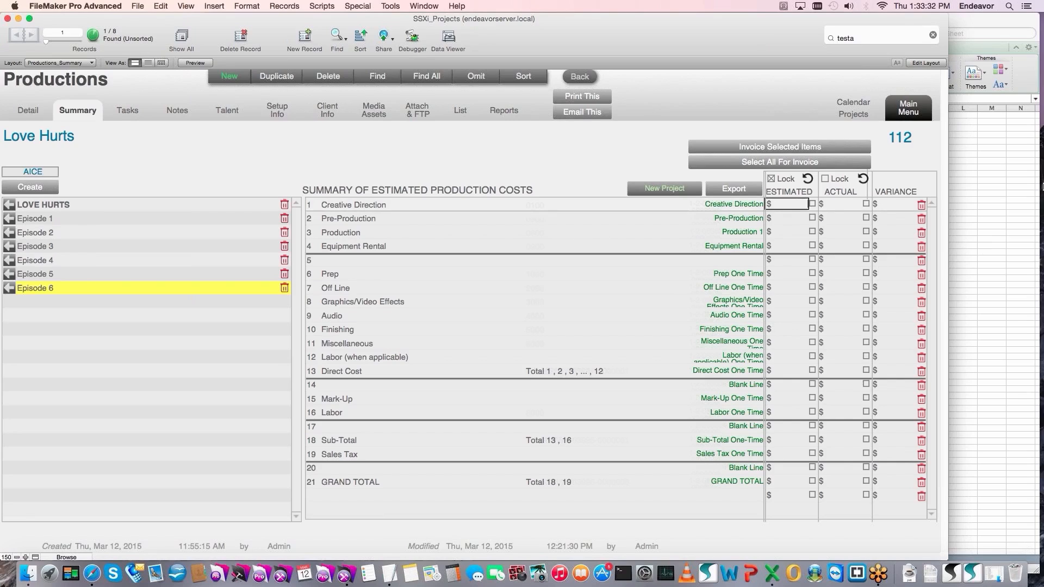
type("2500")
left_click(805, 220)
type("3000")
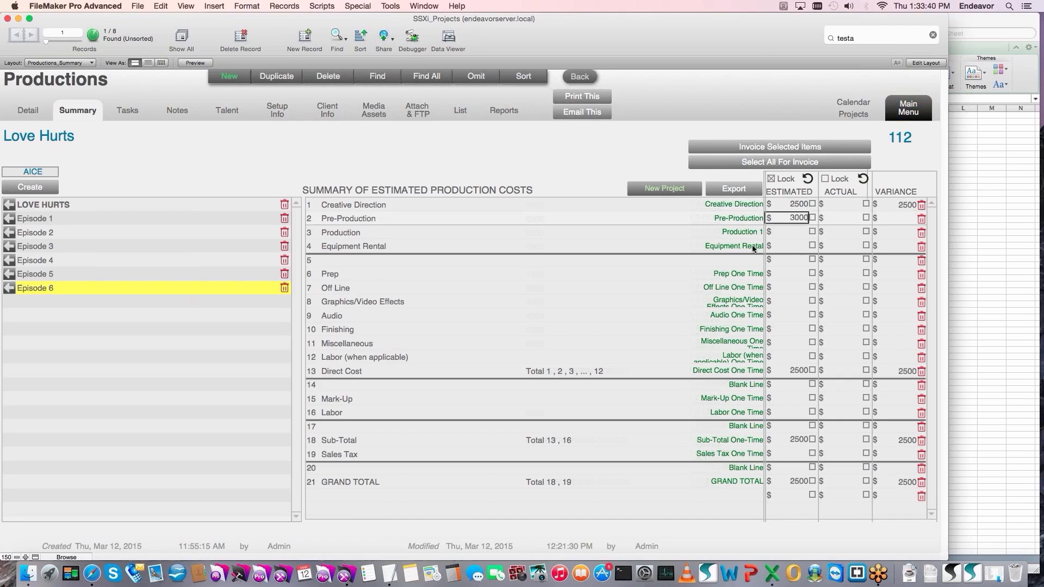
left_click(797, 278)
left_click(802, 487)
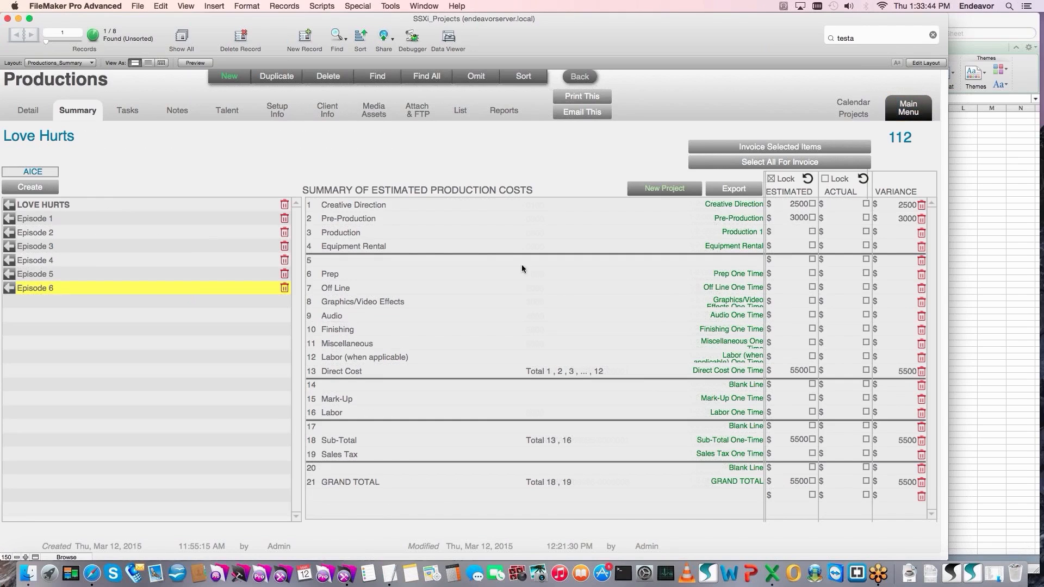
- Enter Episode 6 estimates of 5000 for Production, 6000 for Audio and 7000 for Finishing
left_click(799, 232)
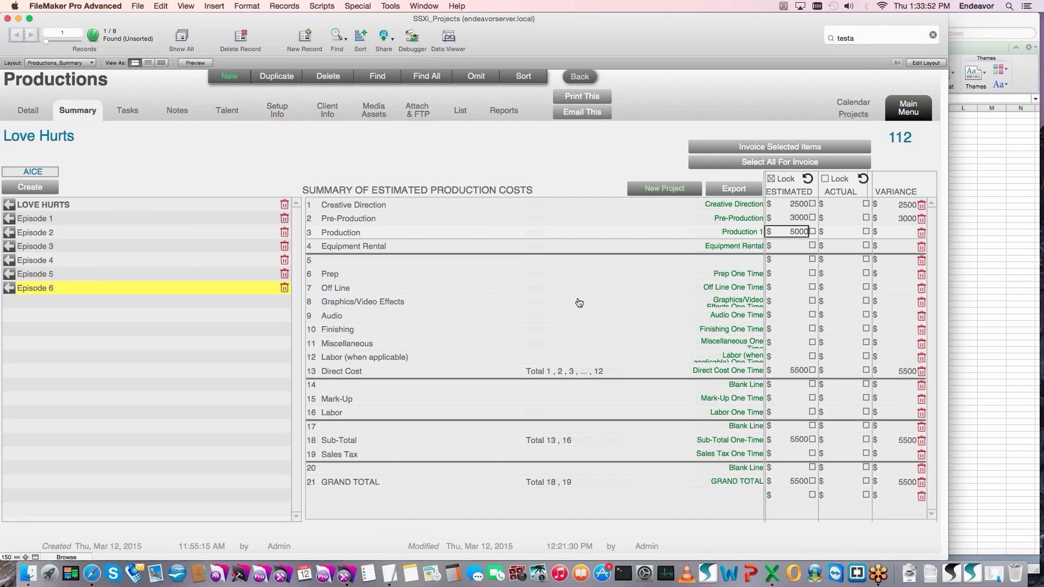
left_click(790, 317)
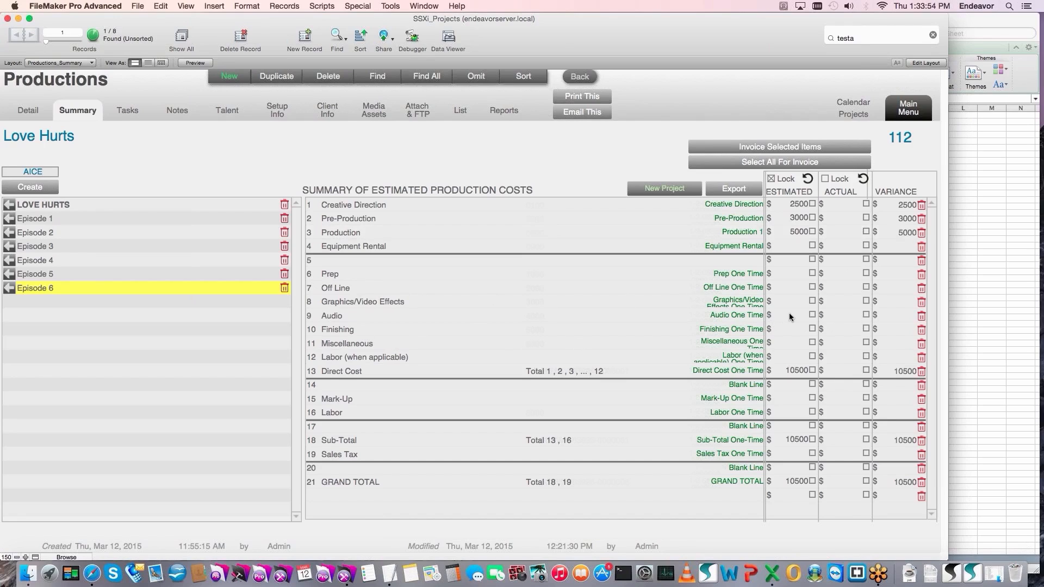
type("6000")
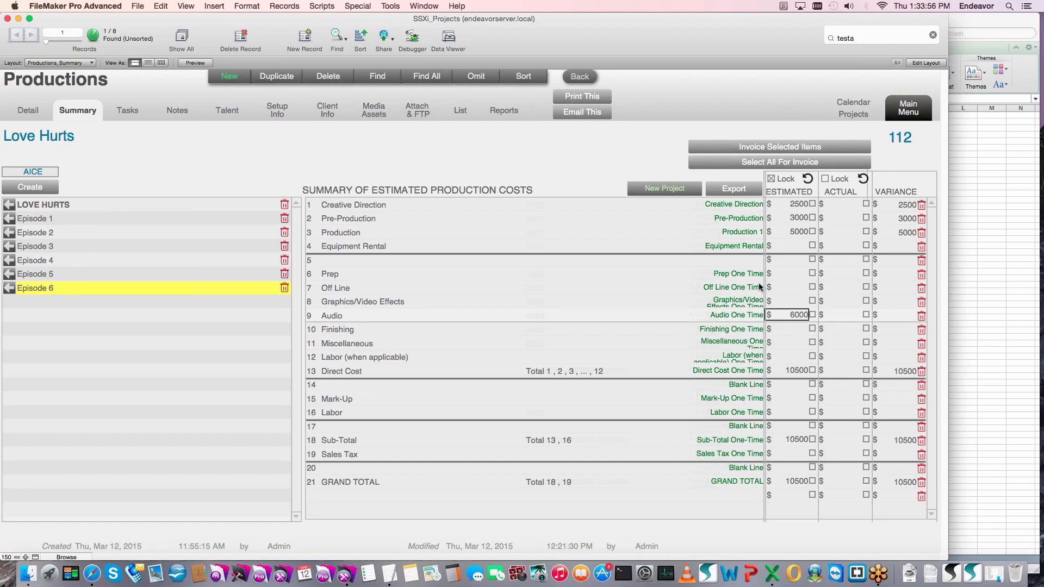
left_click(791, 329)
type("70")
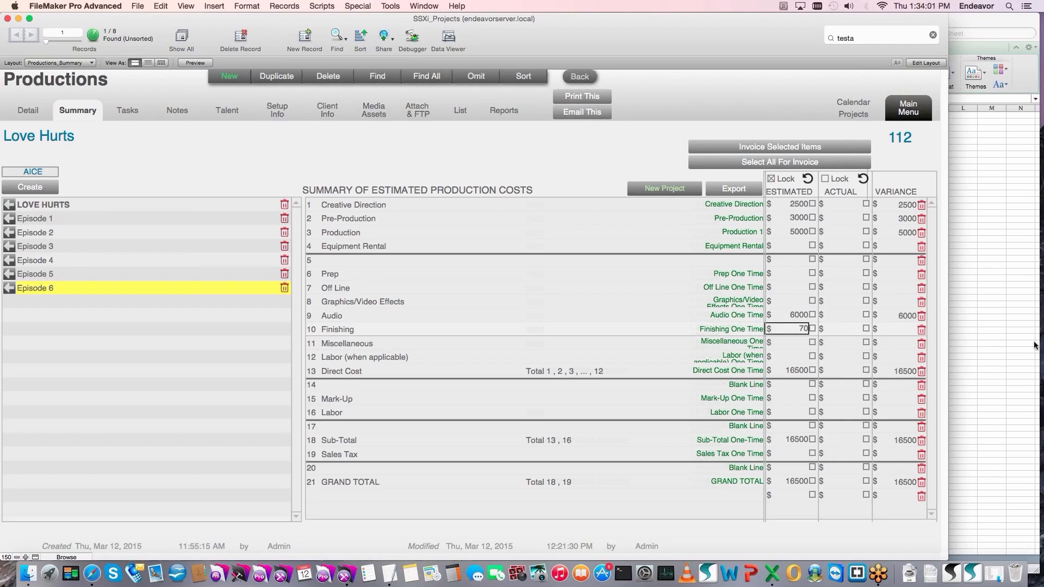
type("00")
left_click(594, 191)
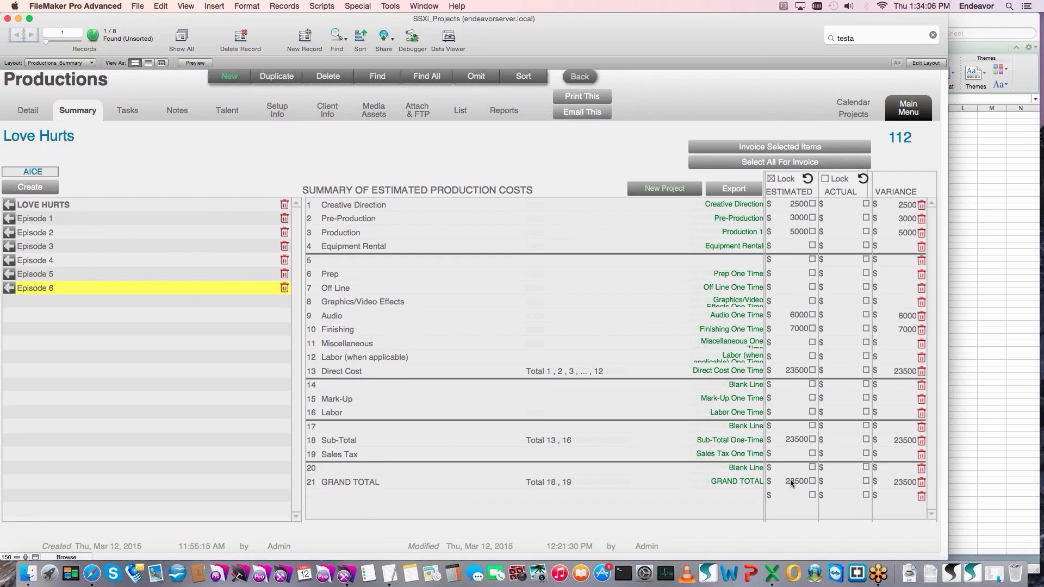
- Accept the US Letter page setup for printing the Episode 6 summary, and export the summary to Excel in Format 2
left_click(590, 97)
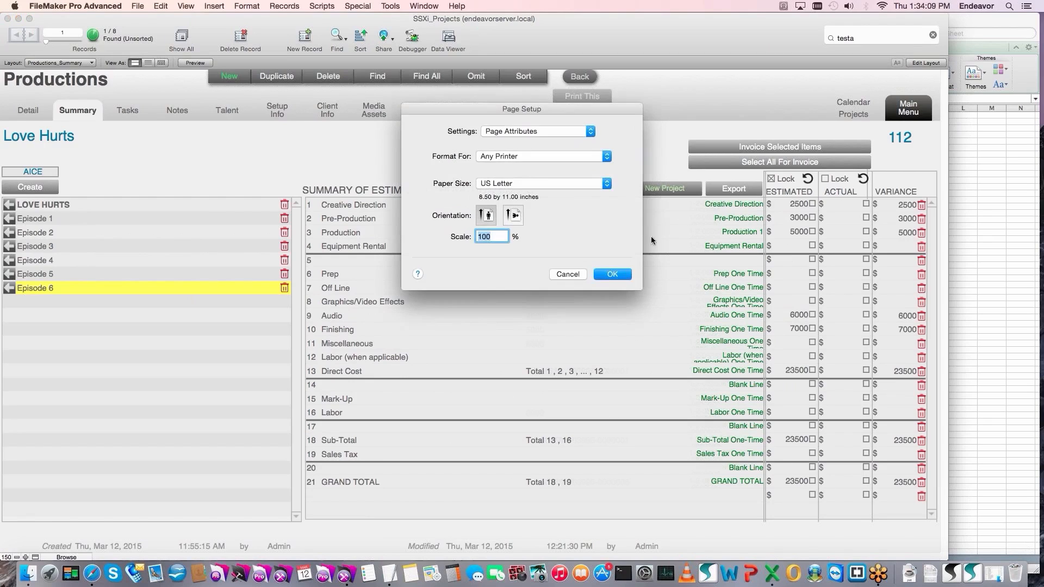
left_click(614, 270)
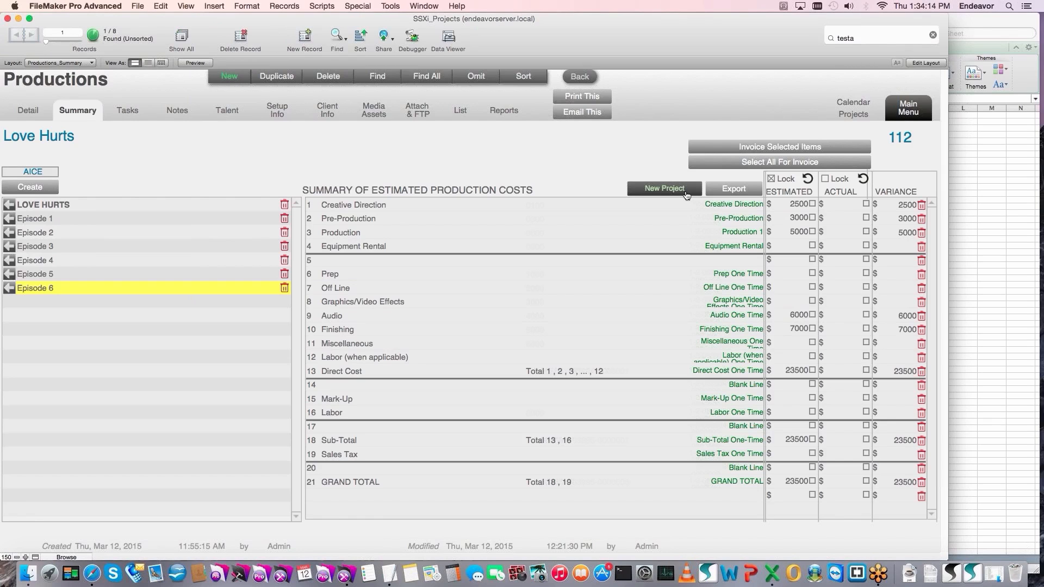
left_click(734, 188)
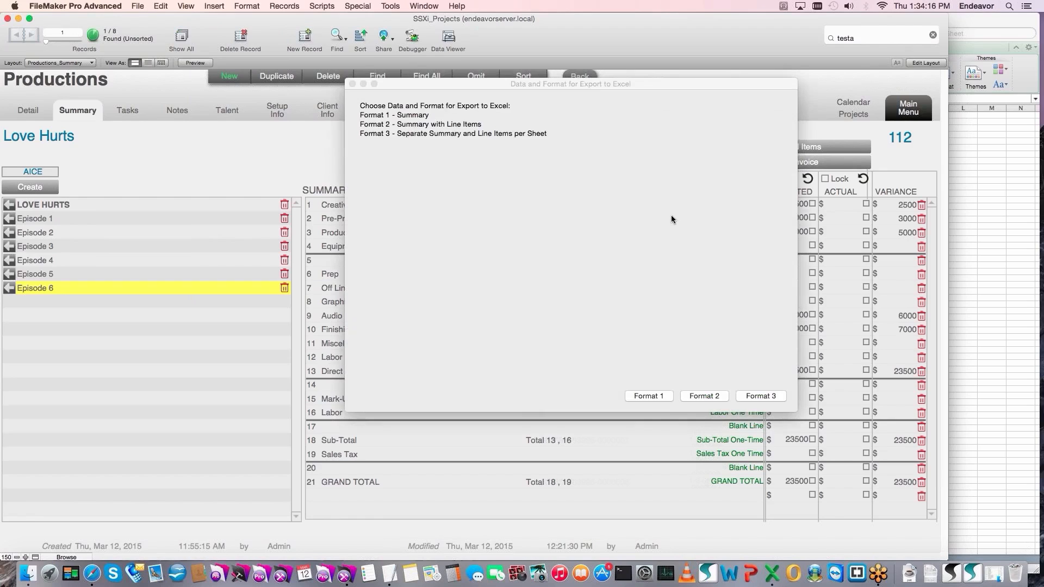
left_click(704, 398)
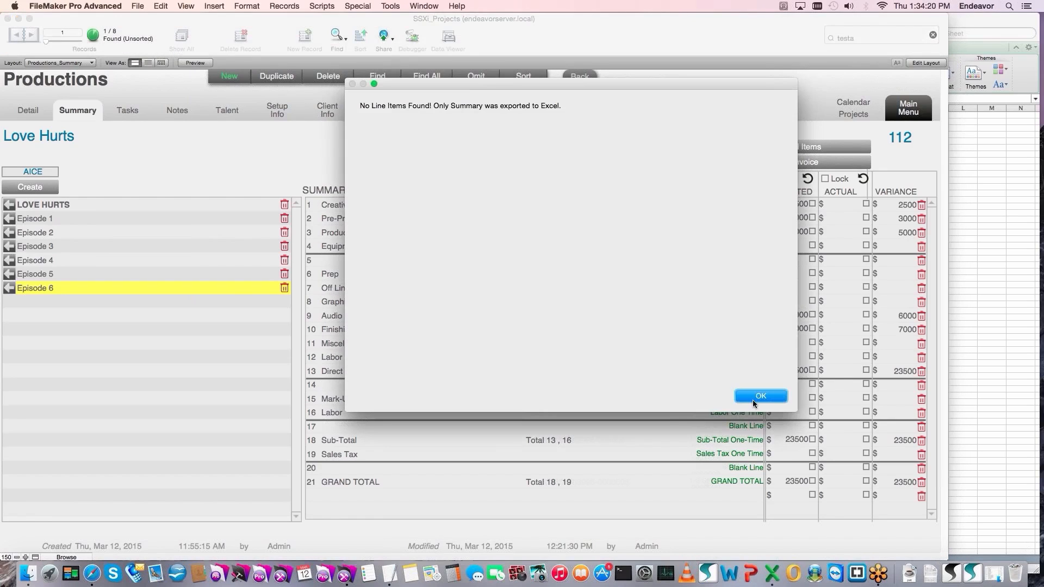
left_click(760, 397)
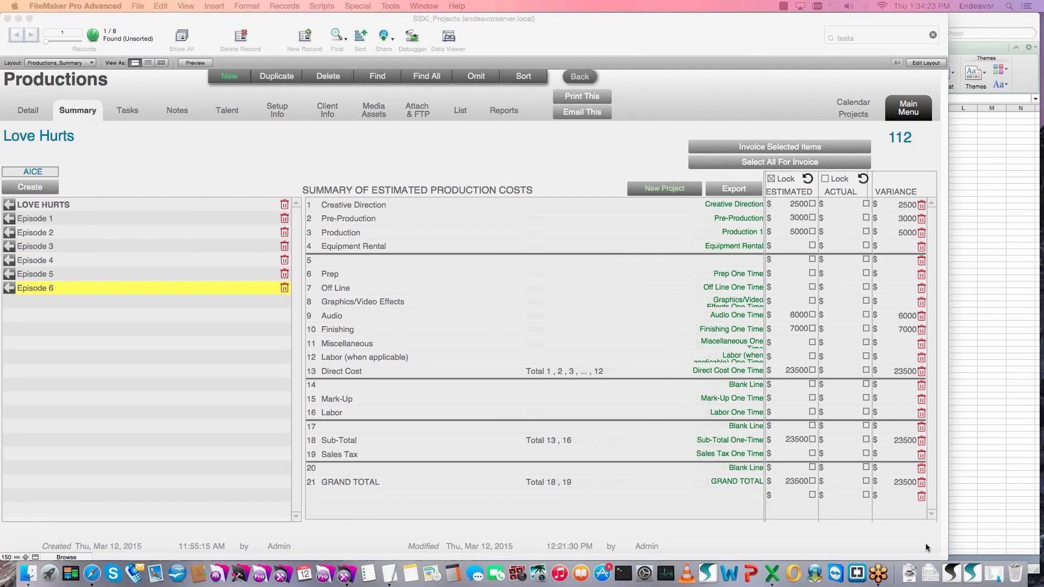
- Open the exported SSX_Production_Summary-Love Hurts-3122015-133418.xlsx in Excel and review its header fields and cost summary
left_click(931, 573)
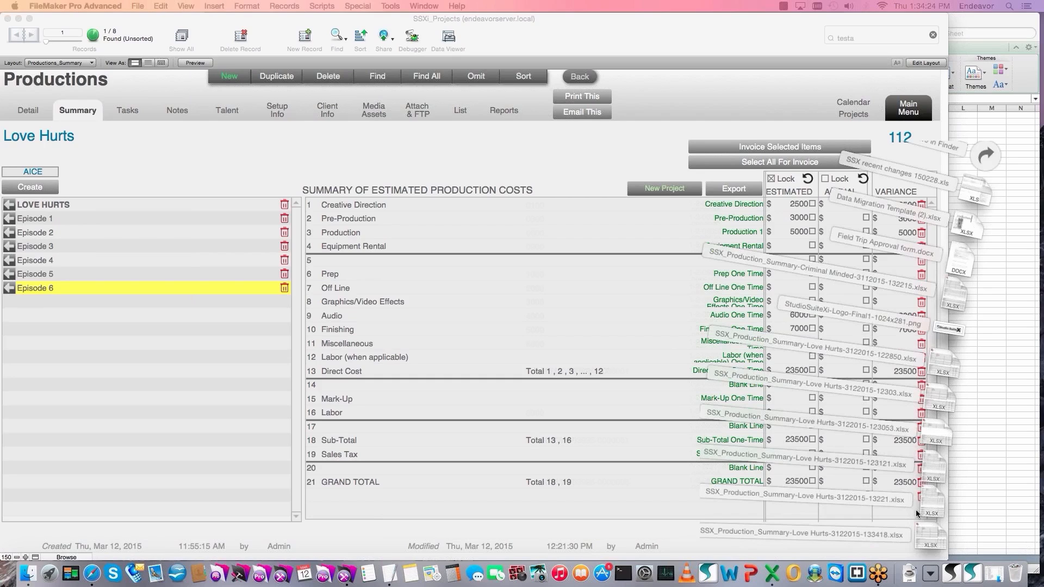
left_click(930, 534)
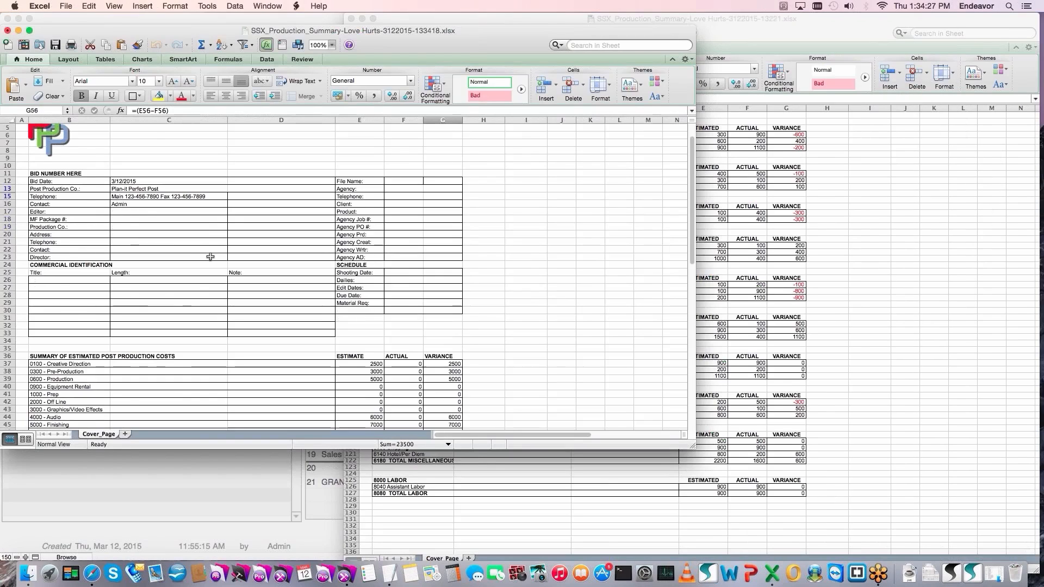
scroll(210, 257, "down", 20)
scroll(259, 309, "up", 12)
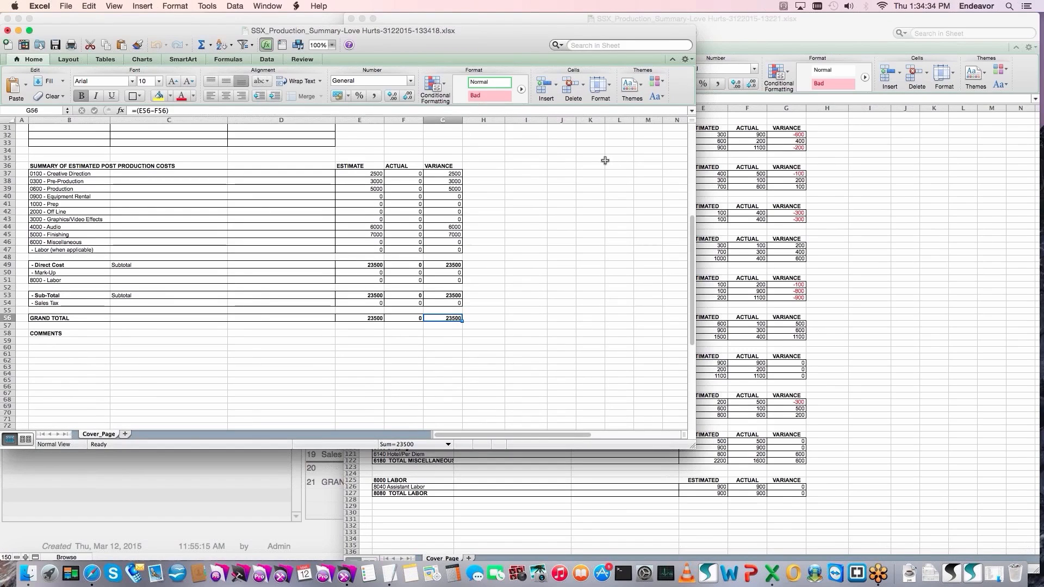
- Leave Excel for Studio Suite, and bring up the AICE Budget Demo notes in TextEdit to check the remaining topics
key("super+Tab")
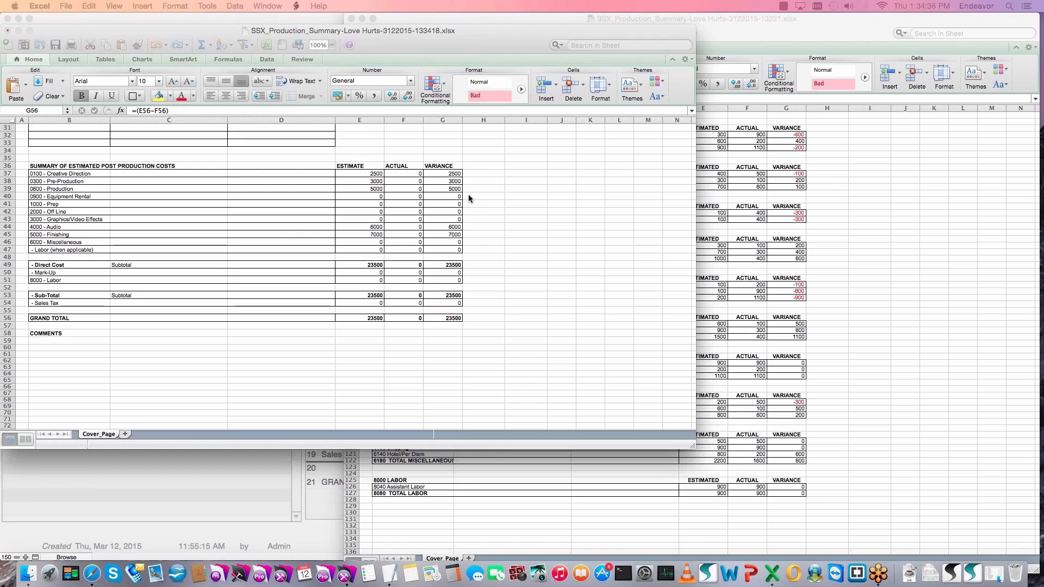
key("super+Tab")
key("super+Tab")
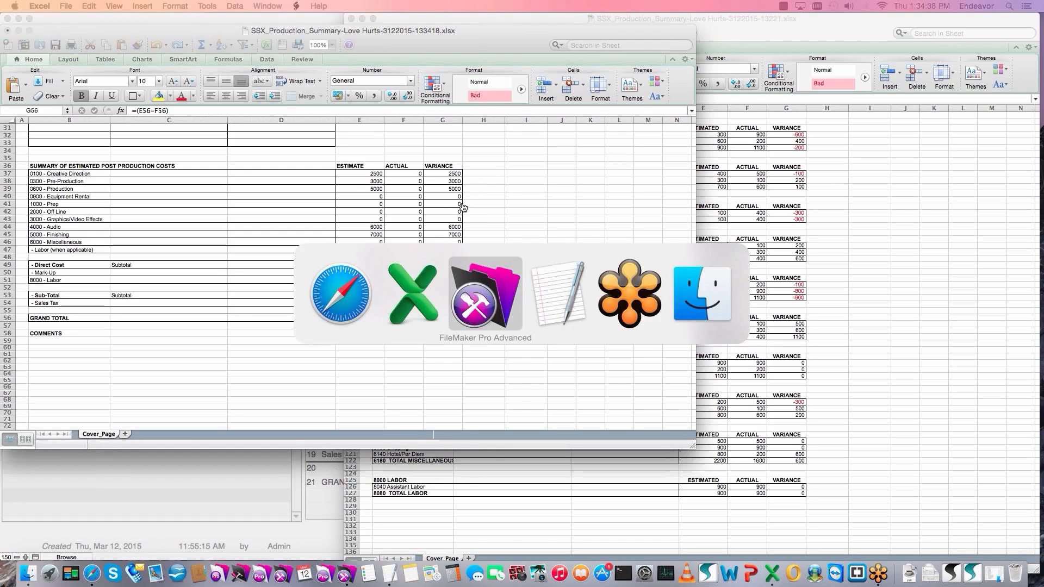
key("super+Tab")
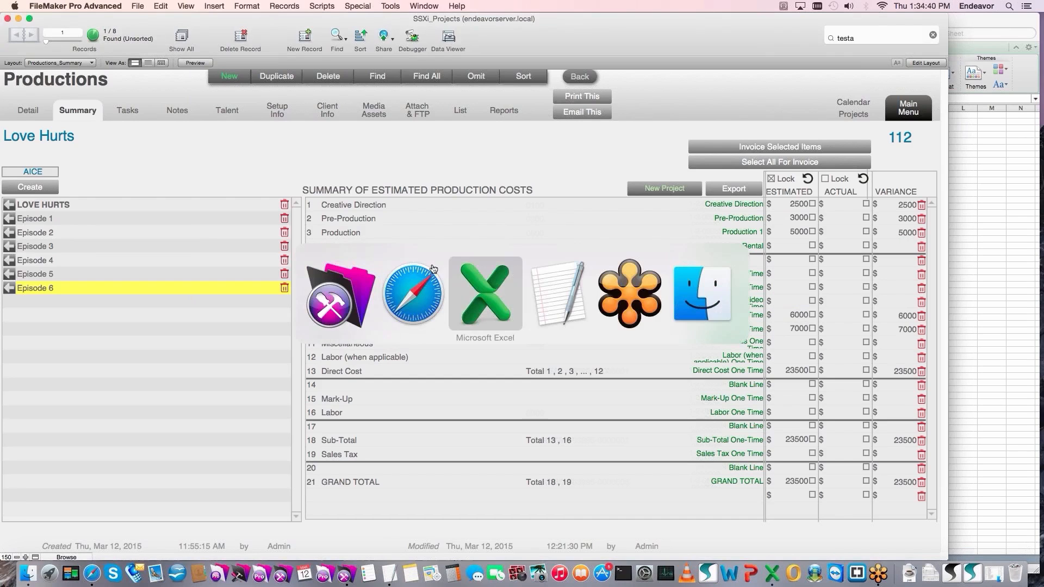
key("super+Tab")
key("super+Tab")
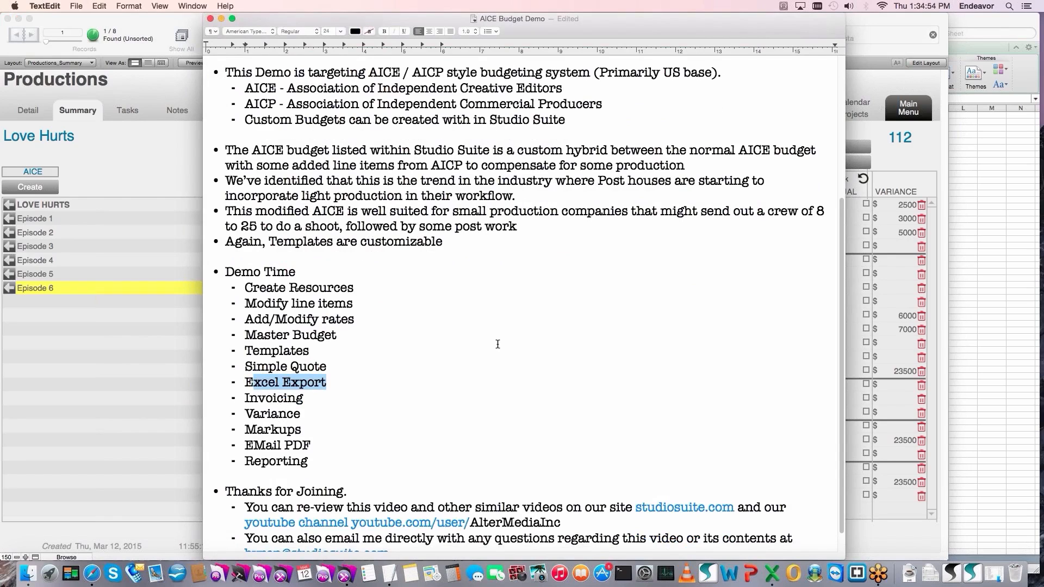
- Examine the variances in Studio Suite's LOVE HURTS summary, and go back to the demo notes in TextEdit
left_click(904, 160)
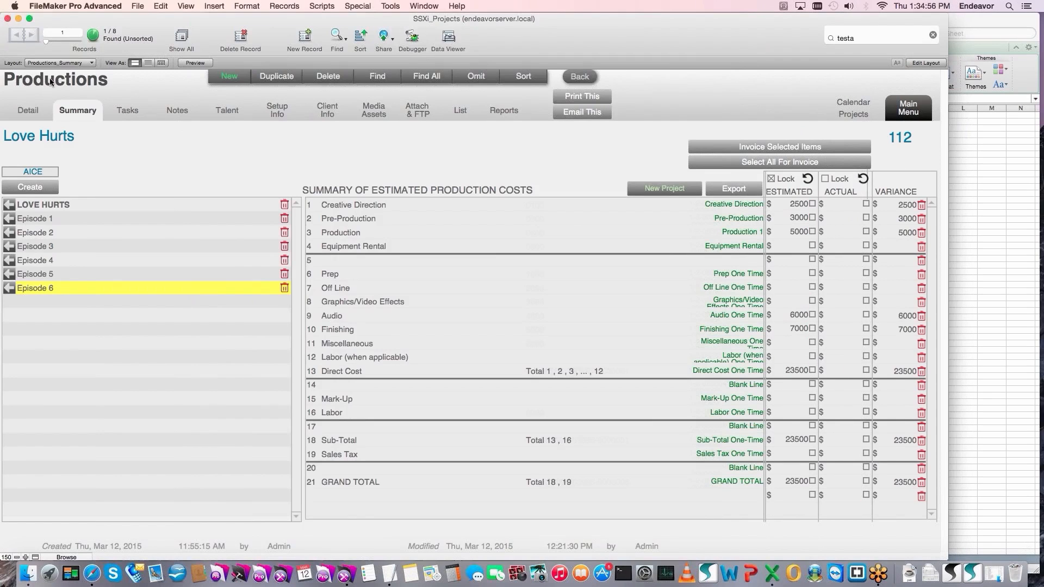
left_click(61, 209)
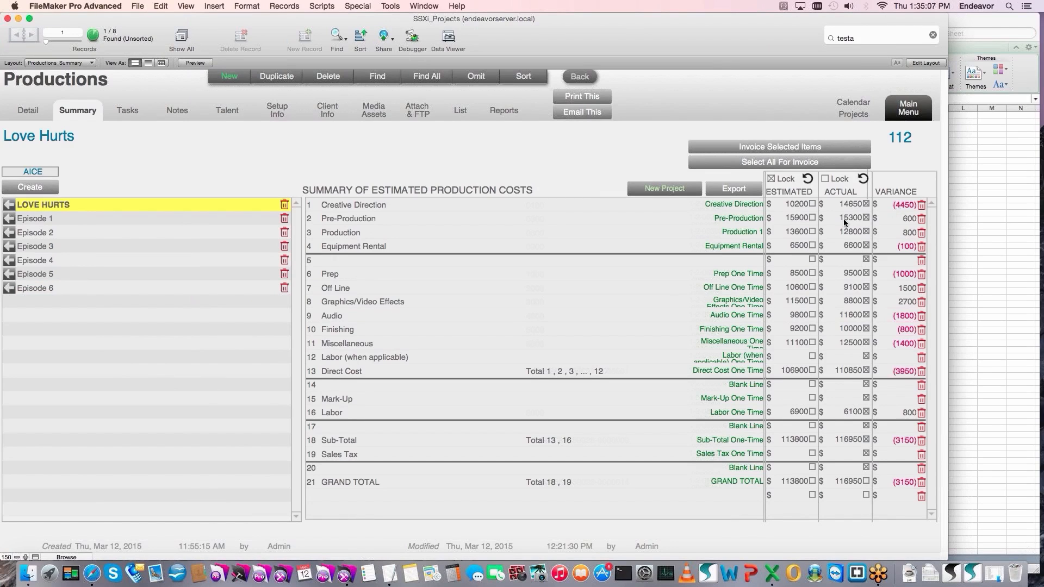
key("super+Tab")
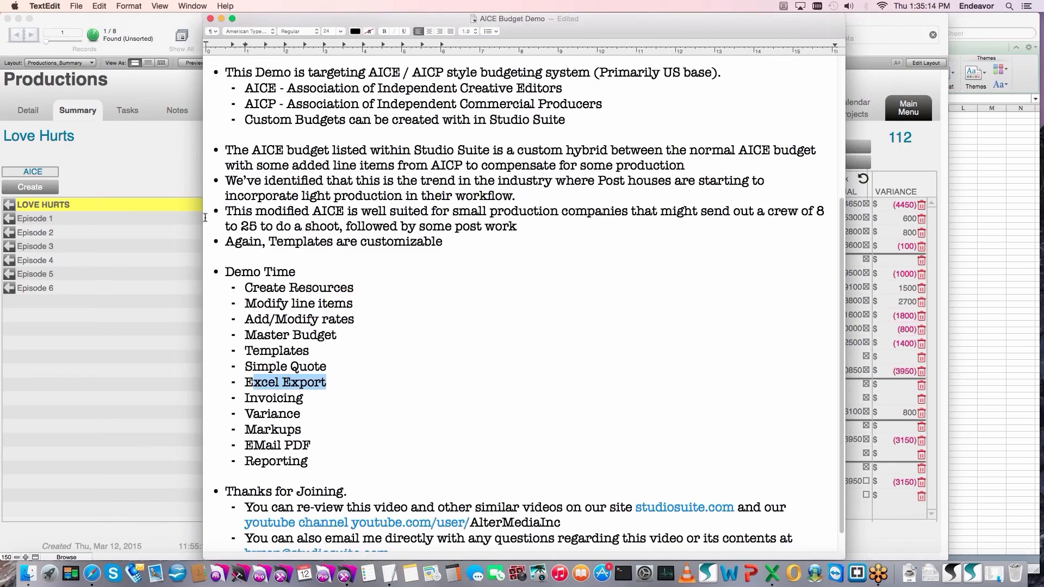
- Switch back to Studio Suite, open the actual charge details of Love Hurts: Episode 1, and review the options for what markup is based on
left_click(151, 173)
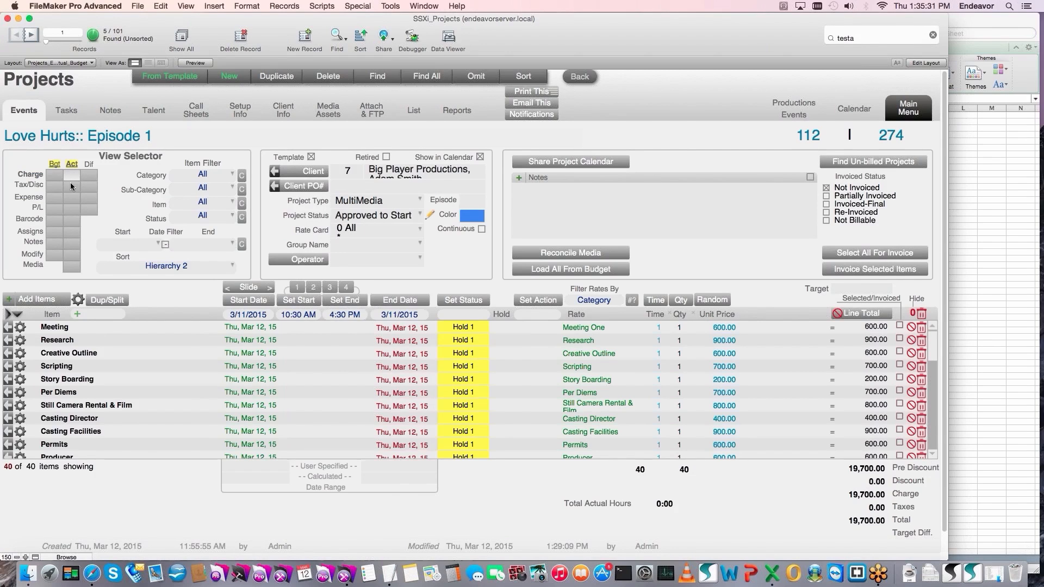
left_click(71, 185)
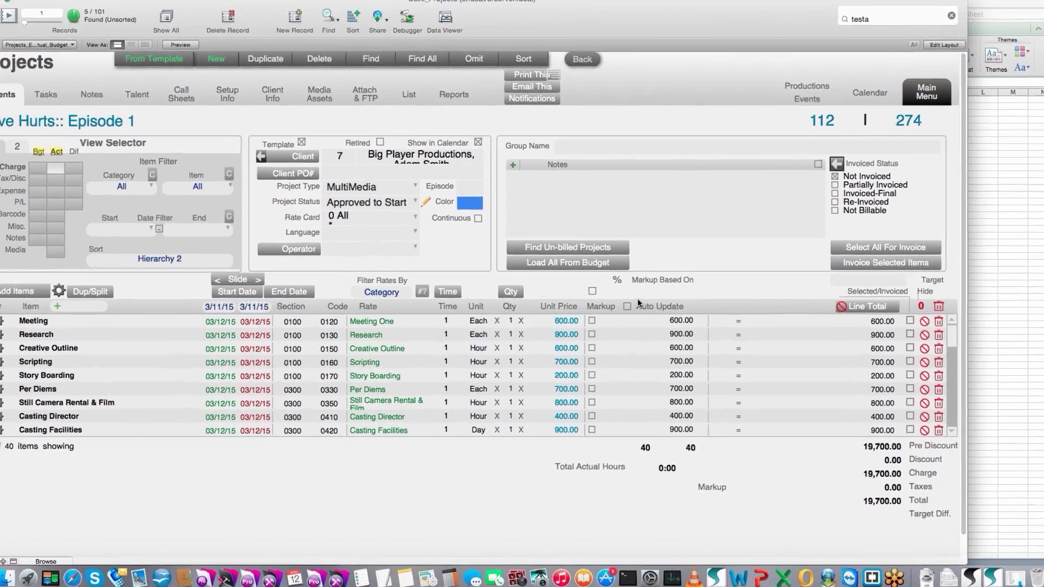
left_click(644, 299)
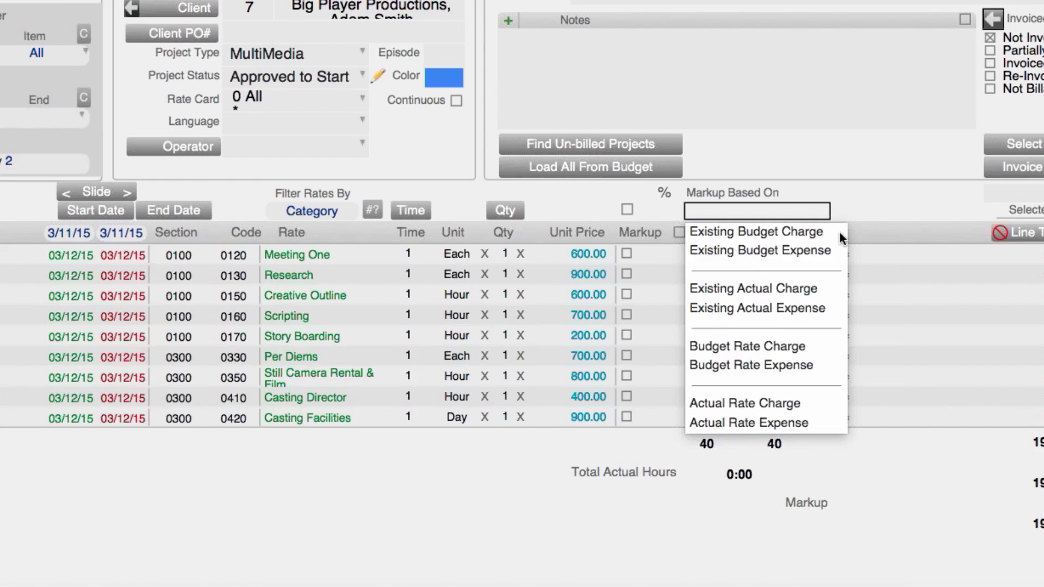
left_click(857, 164)
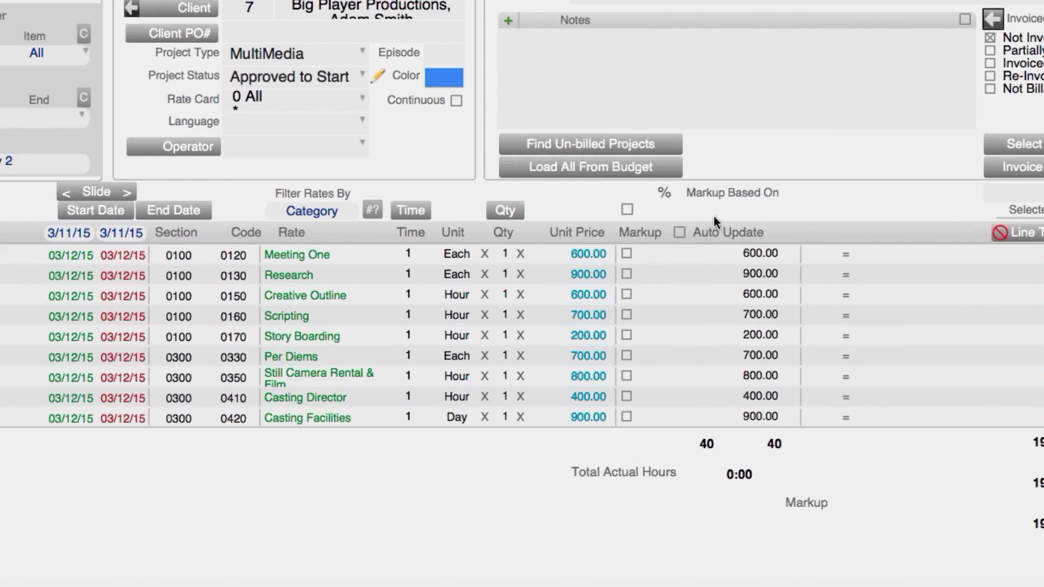
- Base the Episode 1 markup on Existing Budget Charge, apply it to the showing items, and turn on Auto Update
left_click(692, 214)
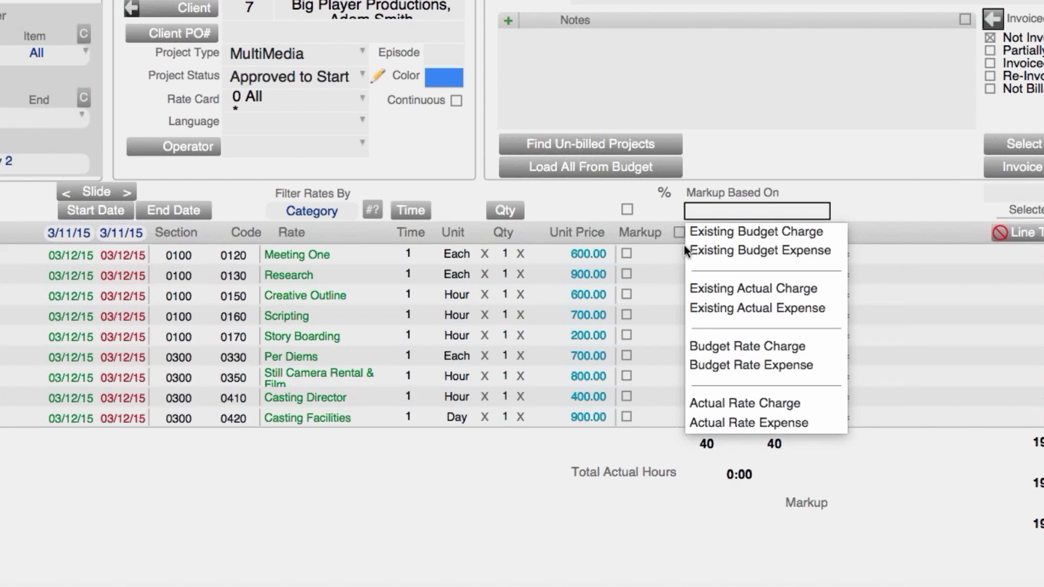
left_click(778, 231)
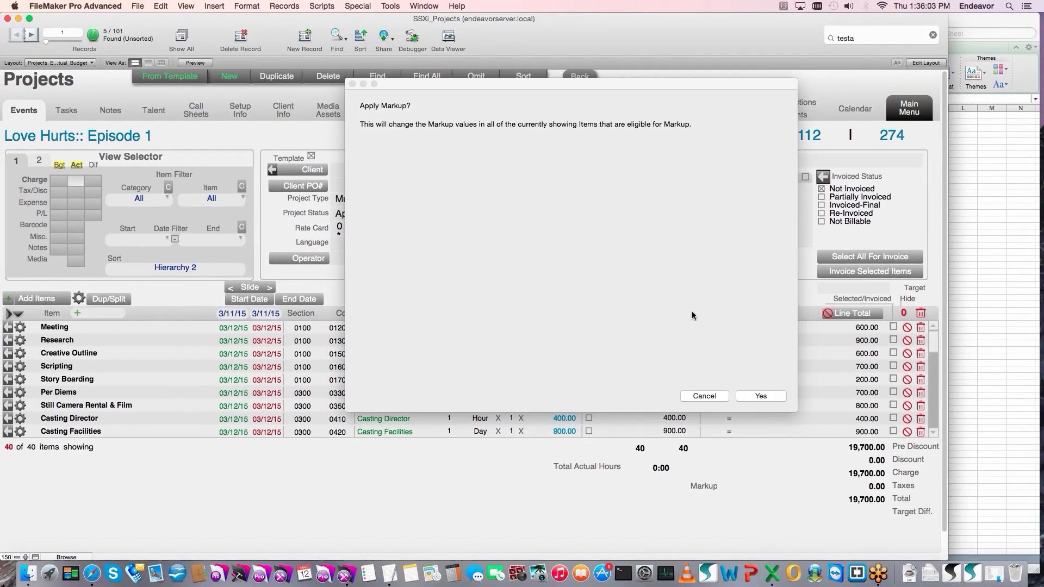
key("Return")
left_click(623, 314)
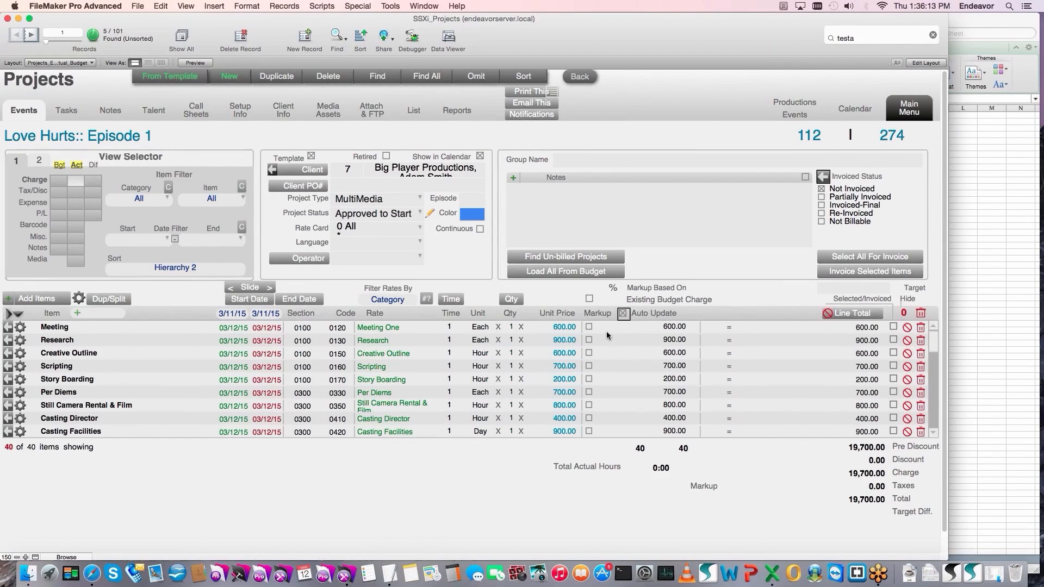
left_click(753, 294)
- Set the Meeting item's unit price to 1000 in Episode 1's budget charges
left_click(59, 186)
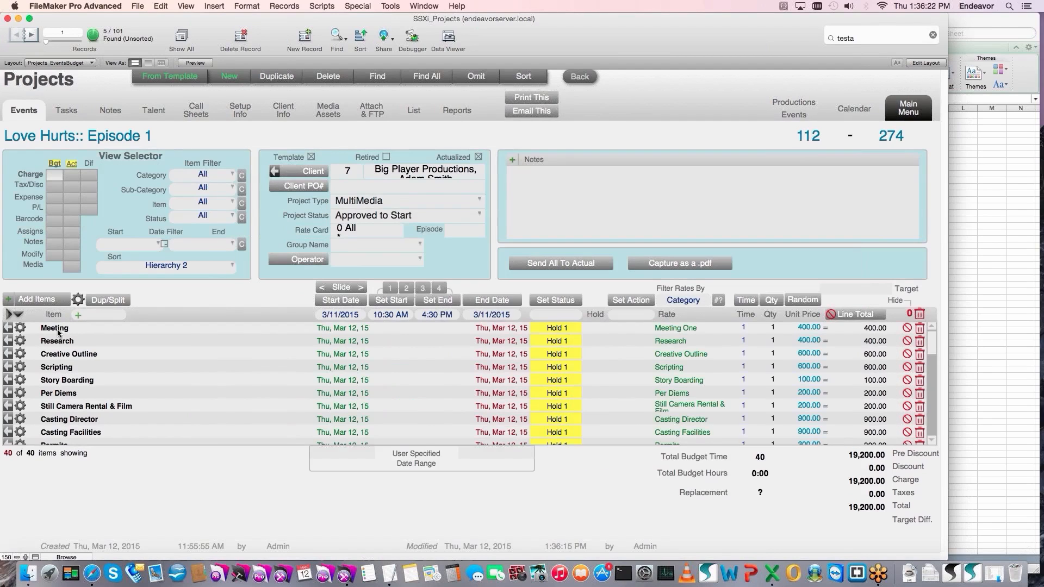
left_click(805, 329)
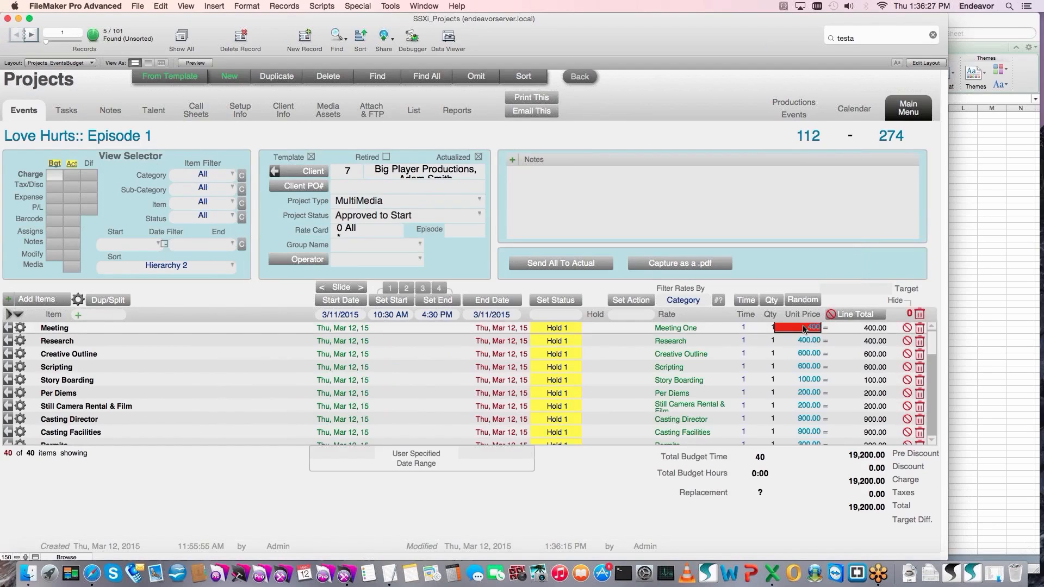
type("1000")
left_click(777, 283)
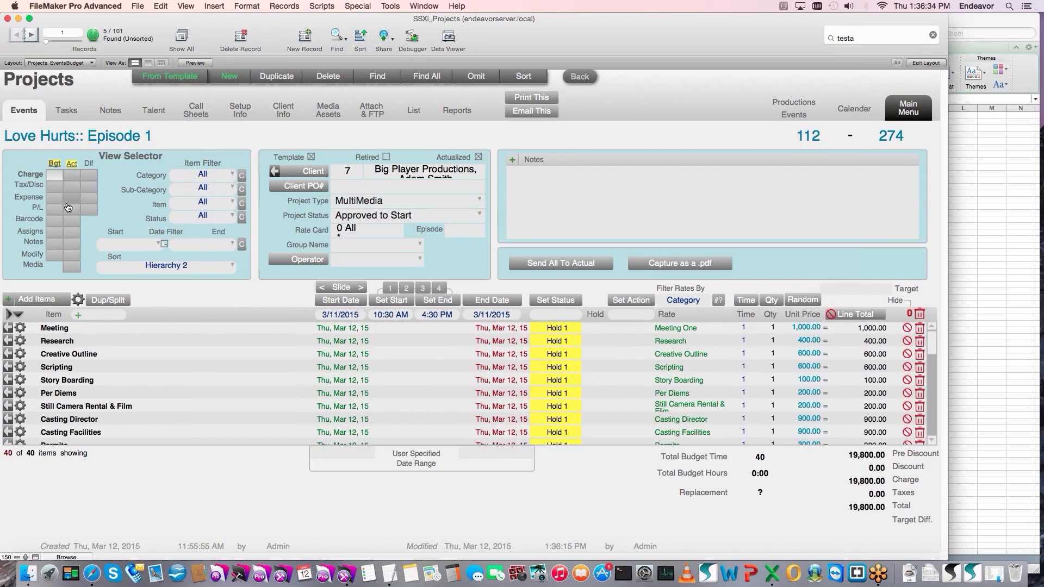
- Set the markup to 125% in Episode 1's actual charges and enable markup for the Meeting item
left_click(72, 177)
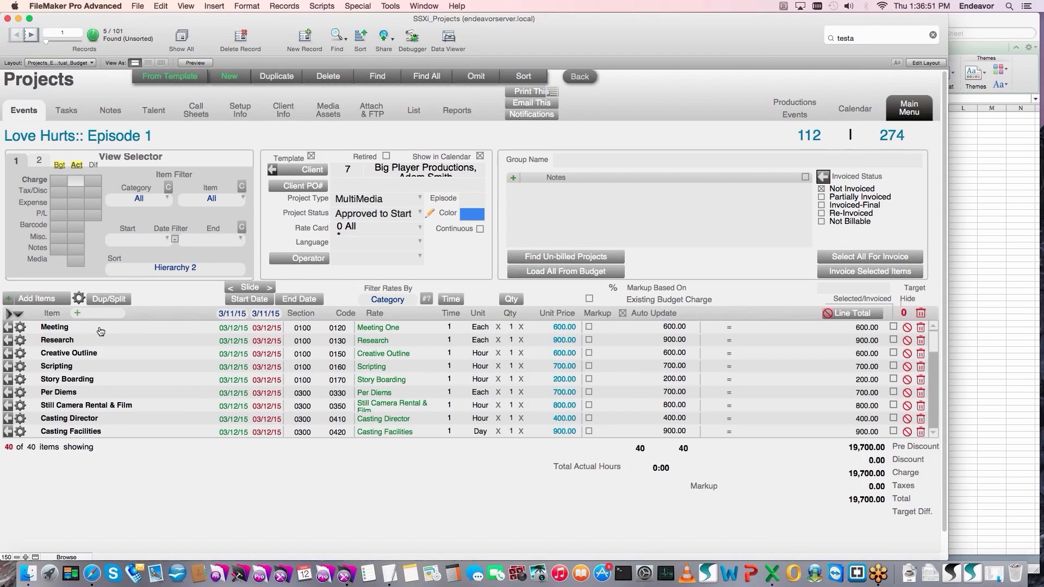
left_click(614, 300)
type("1.25")
left_click(725, 303)
mouse_move(92, 331)
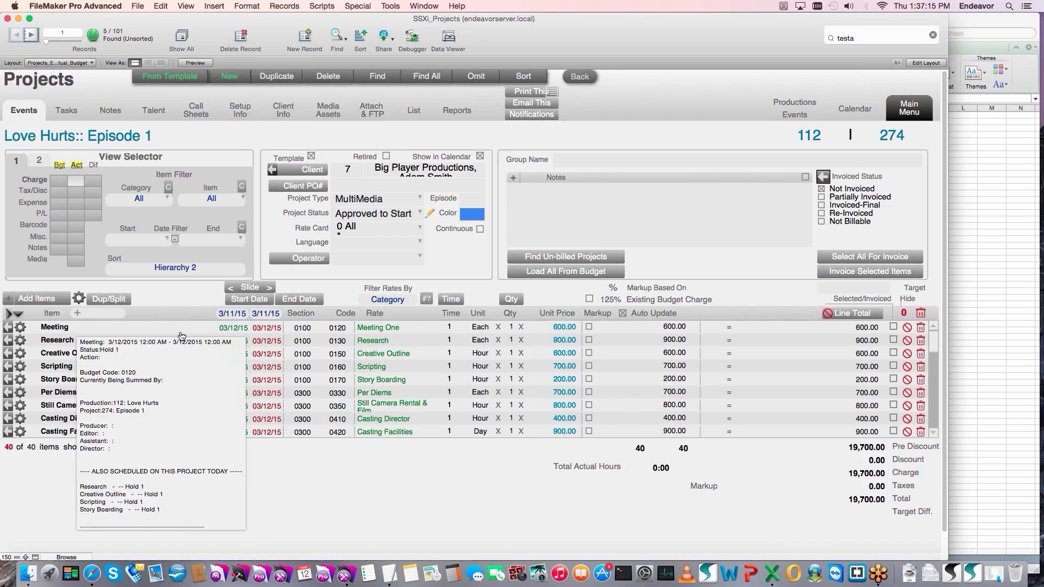
left_click(590, 327)
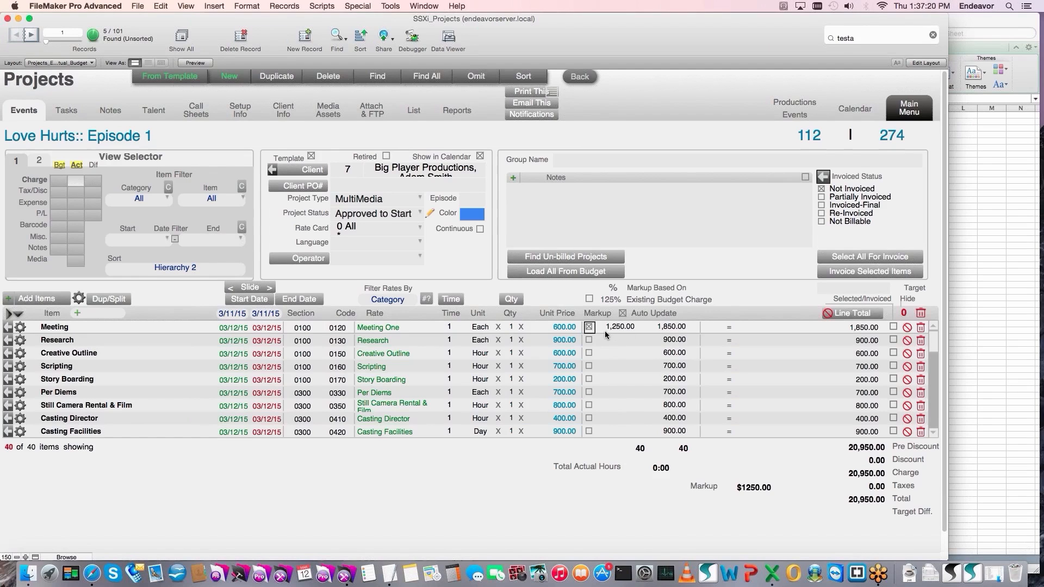
left_click(754, 294)
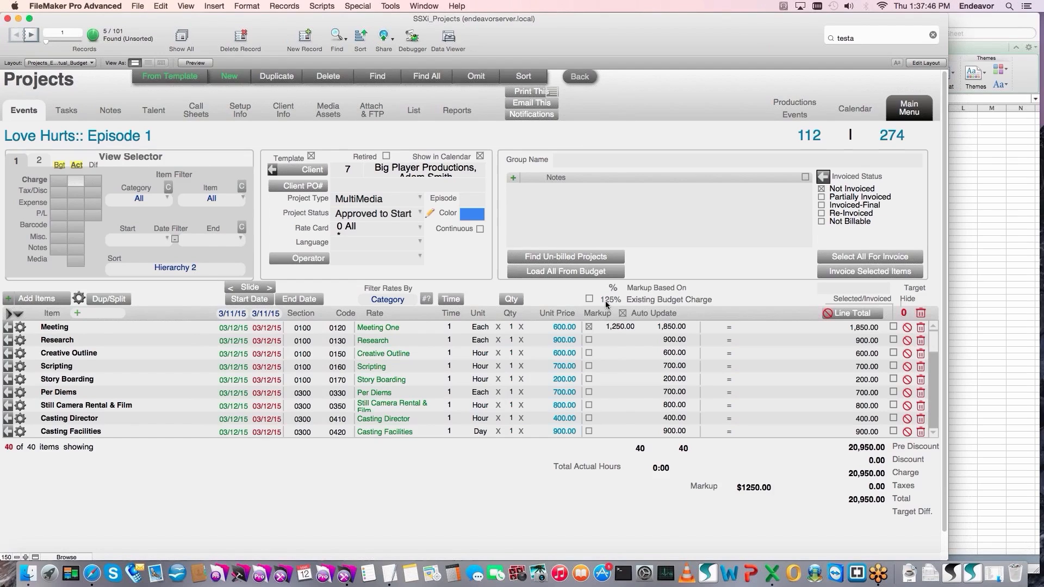
- Change the markup basis to Existing Actual Expense and apply it to the showing items
left_click(653, 301)
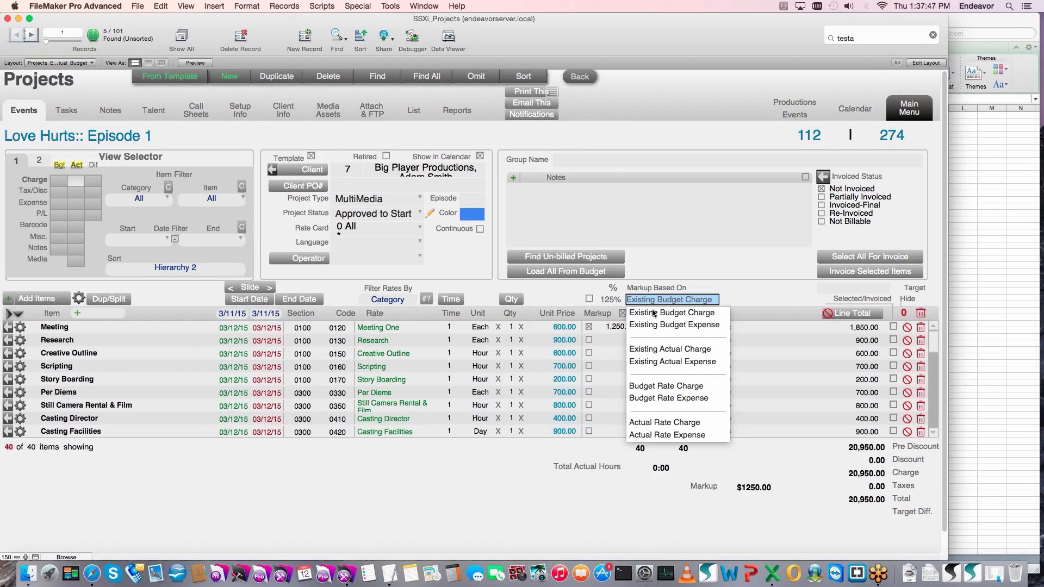
left_click(682, 363)
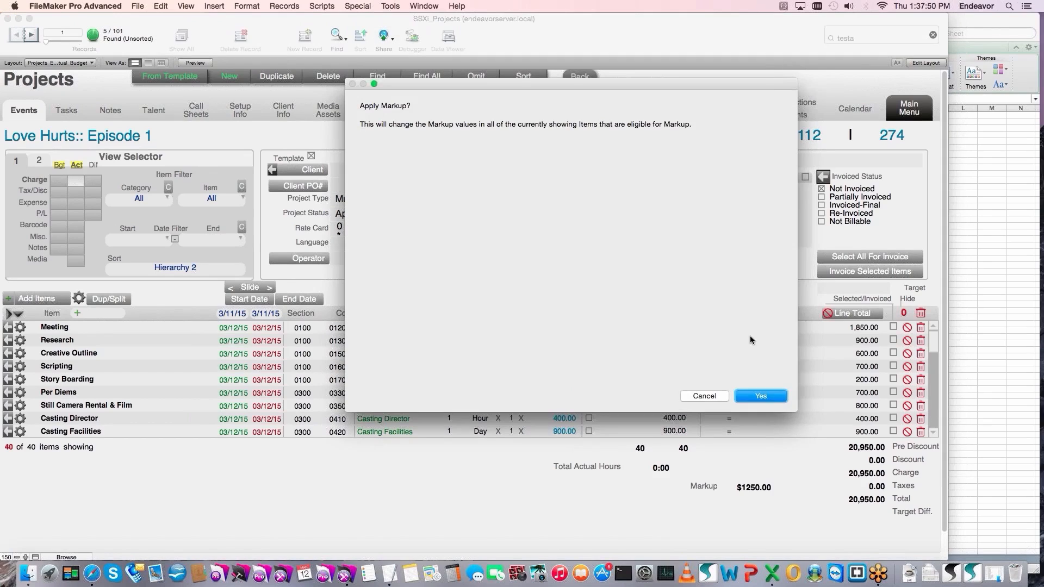
left_click(761, 396)
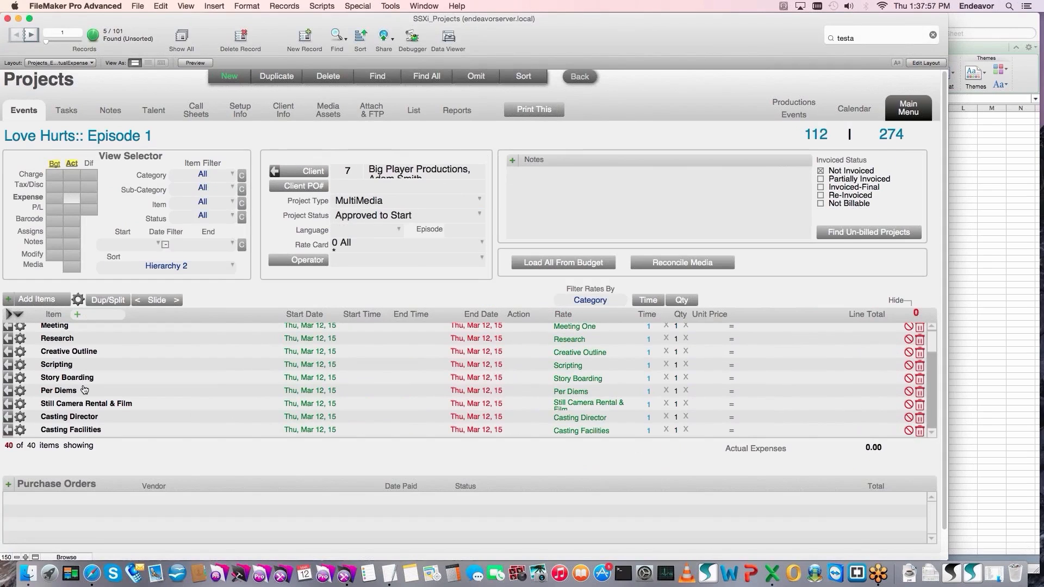
- Set the Director of Photography unit price to 1000 in Episode 1's actual expenses
scroll(112, 397, "down", 3)
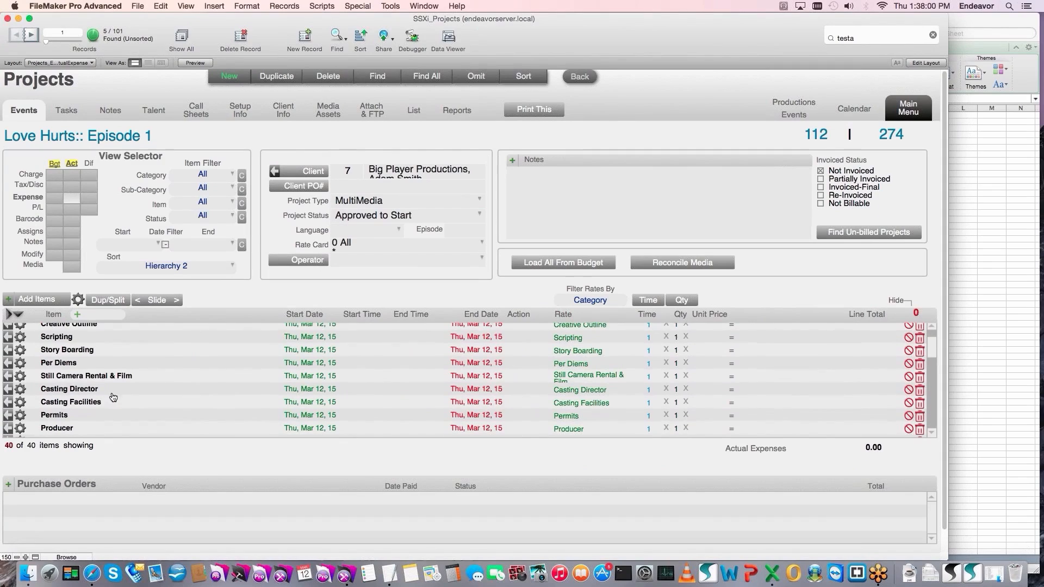
scroll(111, 400, "down", 5)
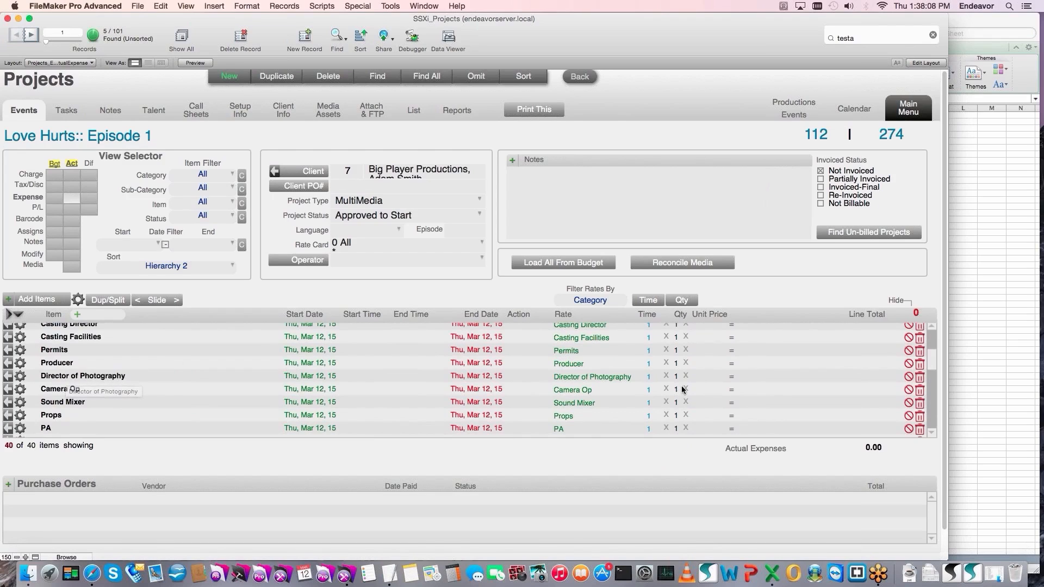
left_click(713, 377)
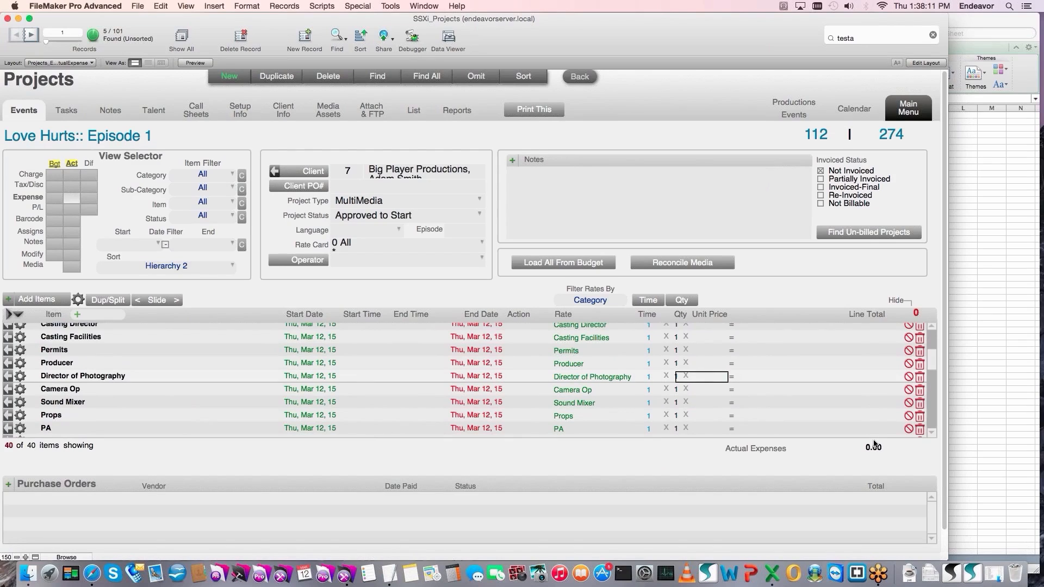
type("1000")
left_click(741, 352)
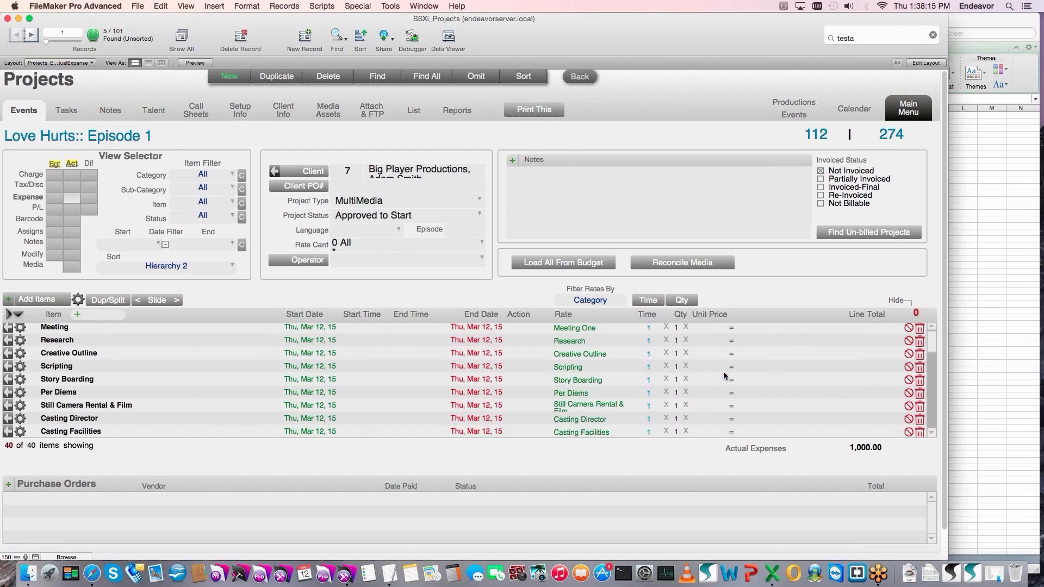
- Enable markup for the Director of Photography item in Episode 1's actual charges
left_click(75, 178)
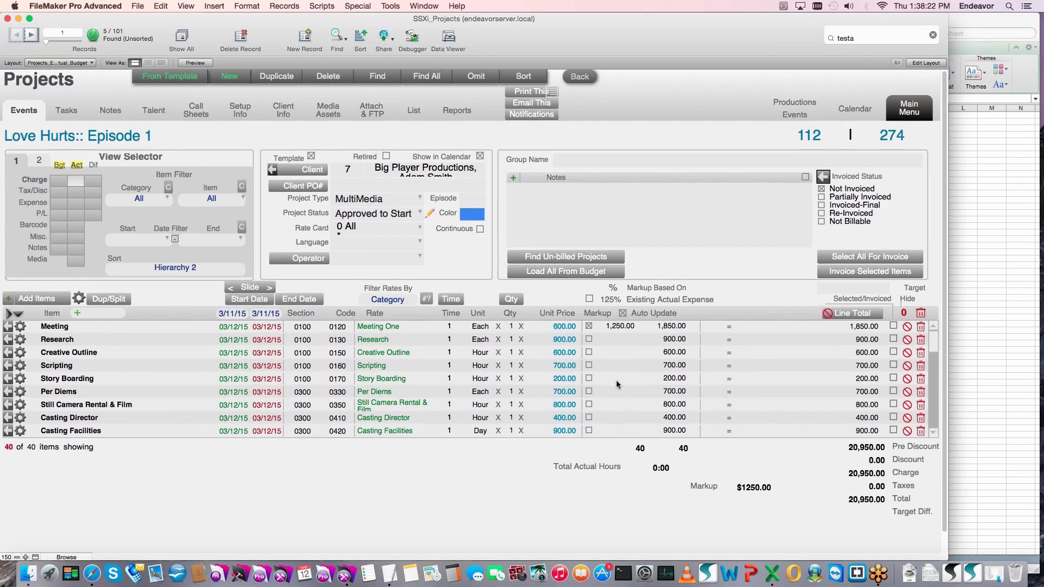
scroll(616, 380, "down", 1)
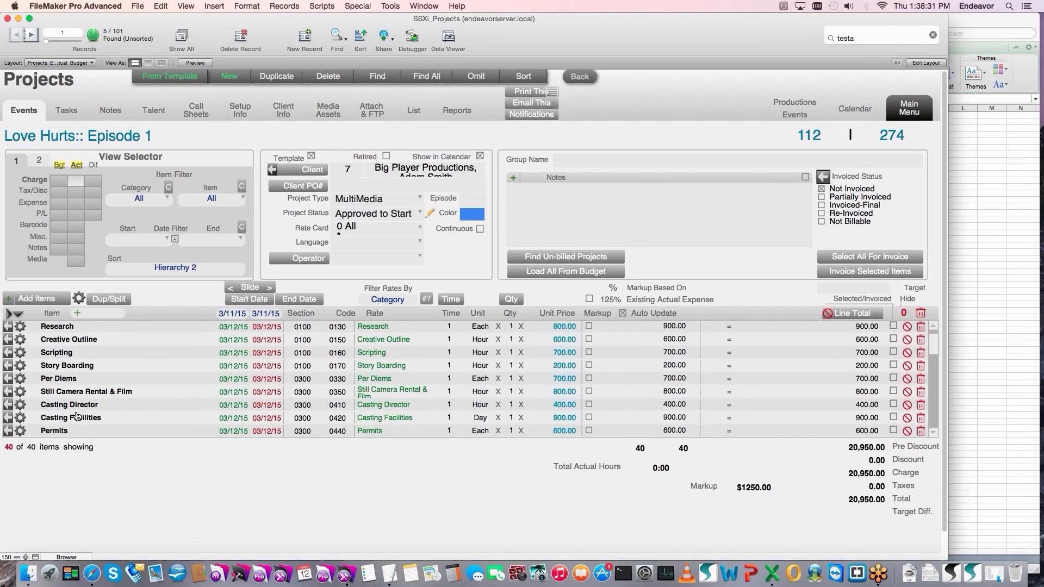
scroll(91, 392, "down", 1)
scroll(90, 393, "down", 4)
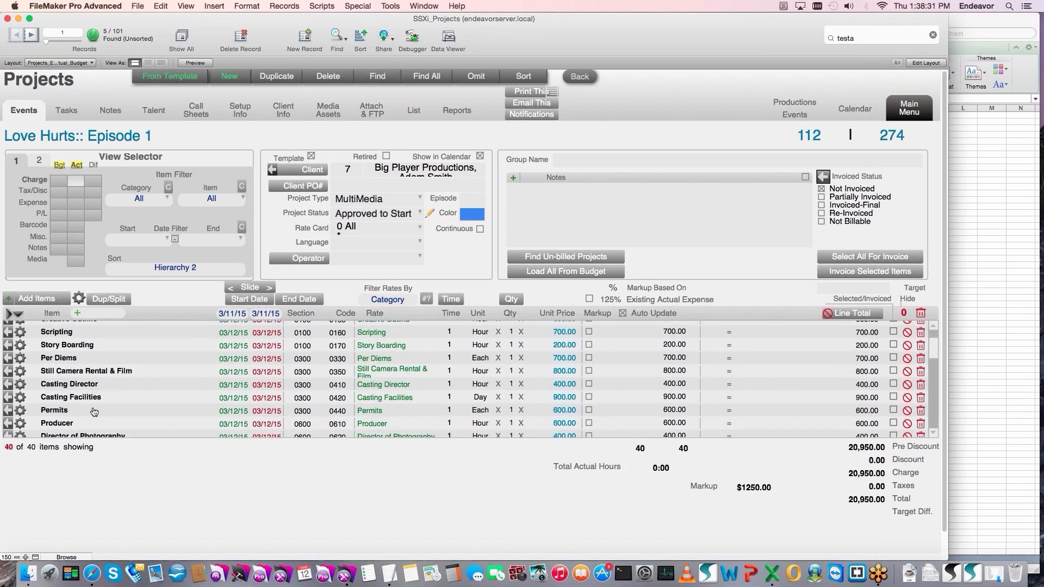
left_click(589, 408)
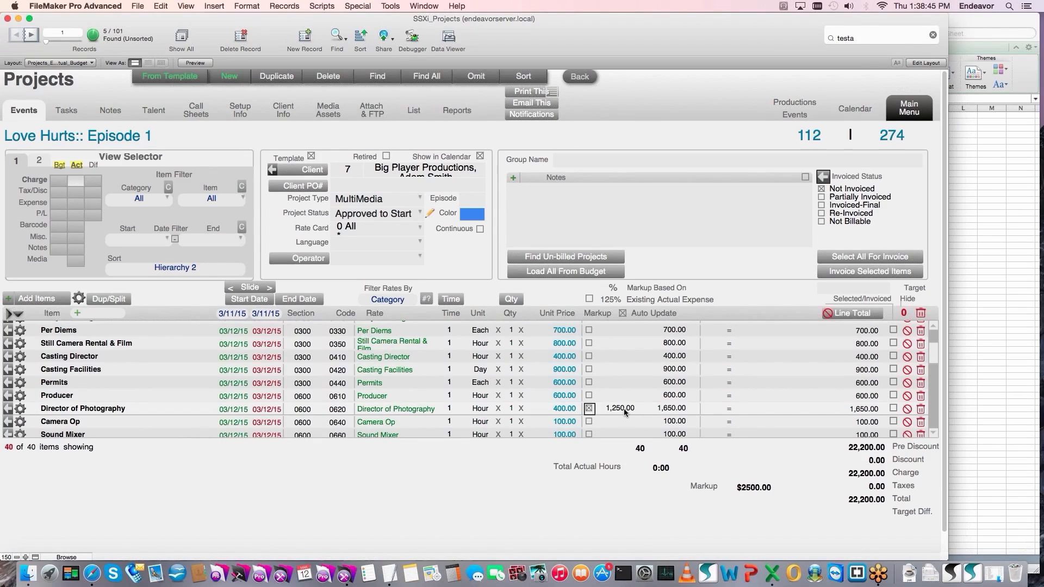
left_click(765, 296)
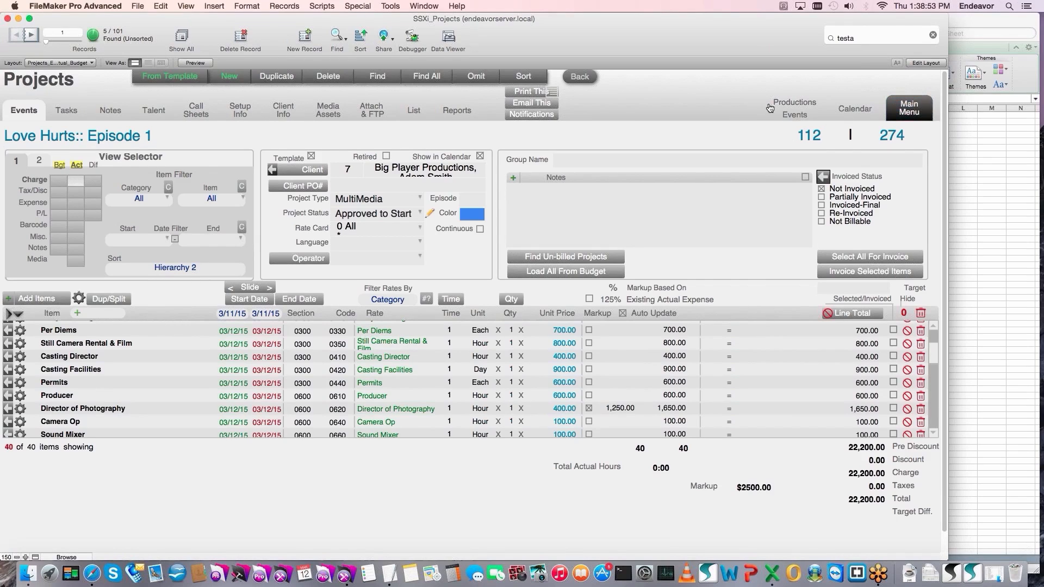
- In the Love Hurts production summary, unlock Episode 1's estimated column and reload the estimated and actual values from the project
left_click(787, 115)
left_click(78, 110)
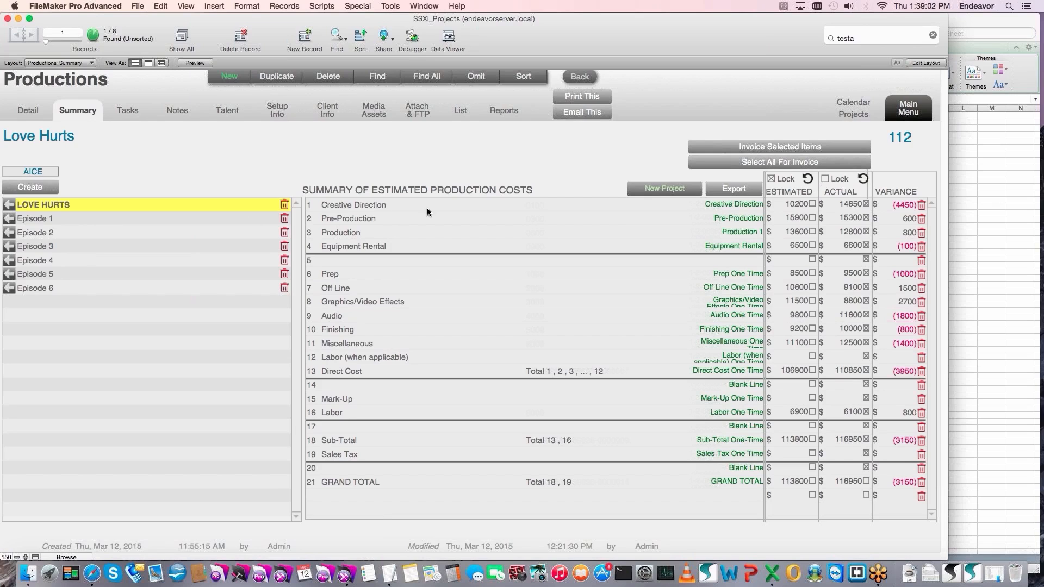
left_click(43, 220)
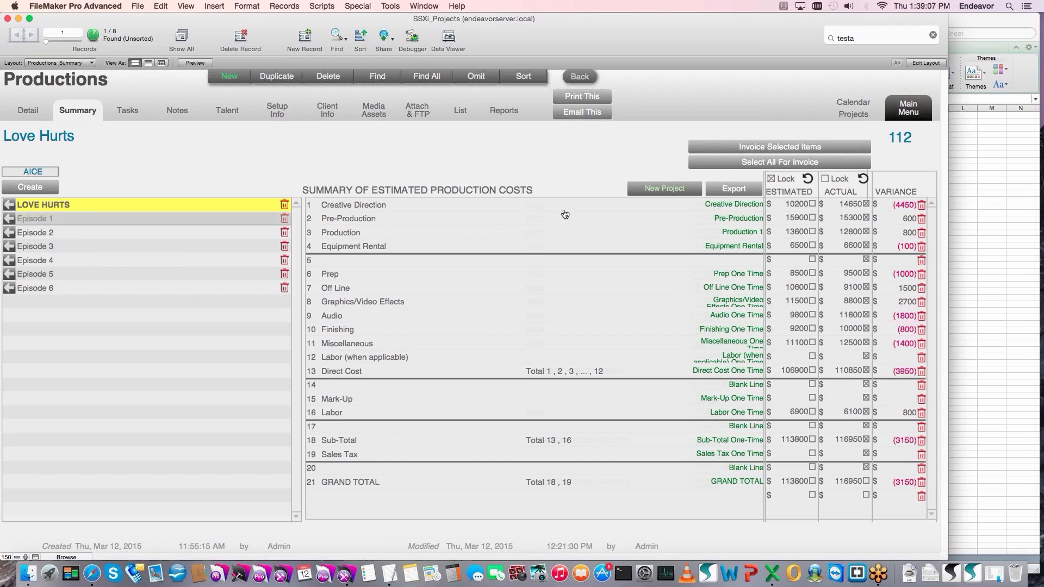
left_click(810, 178)
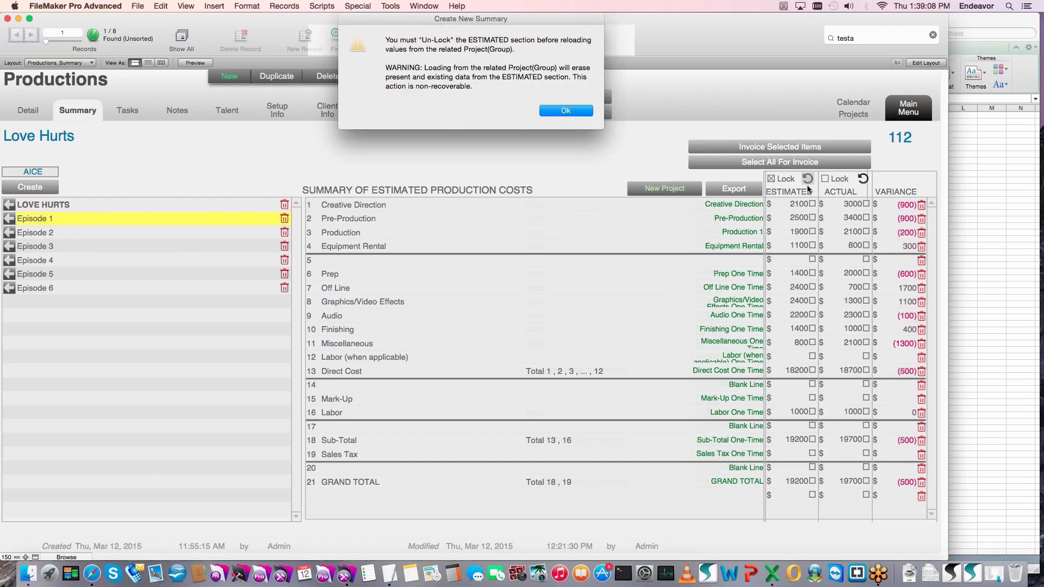
left_click(787, 133)
left_click(771, 179)
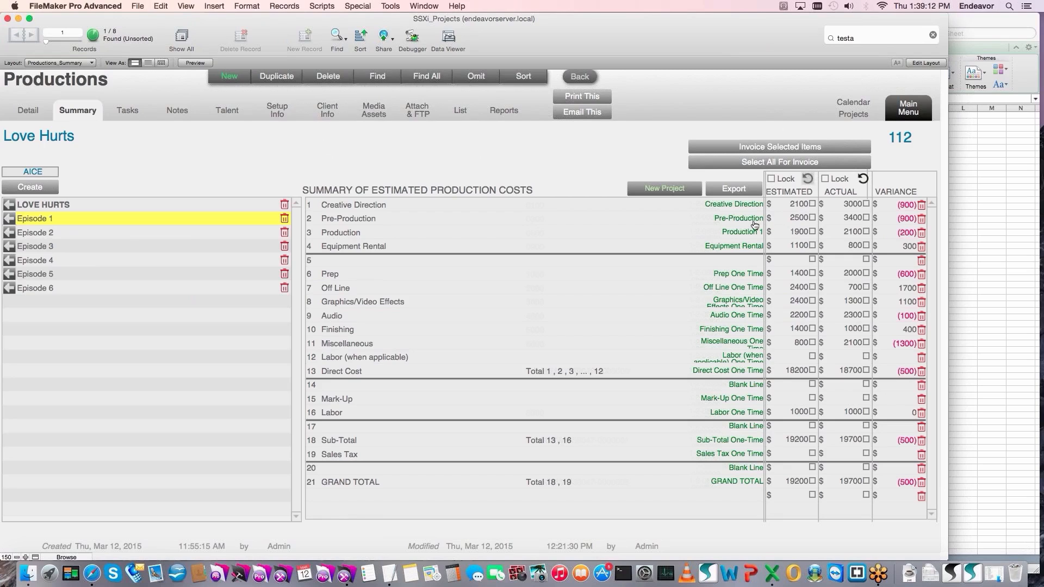
left_click(808, 178)
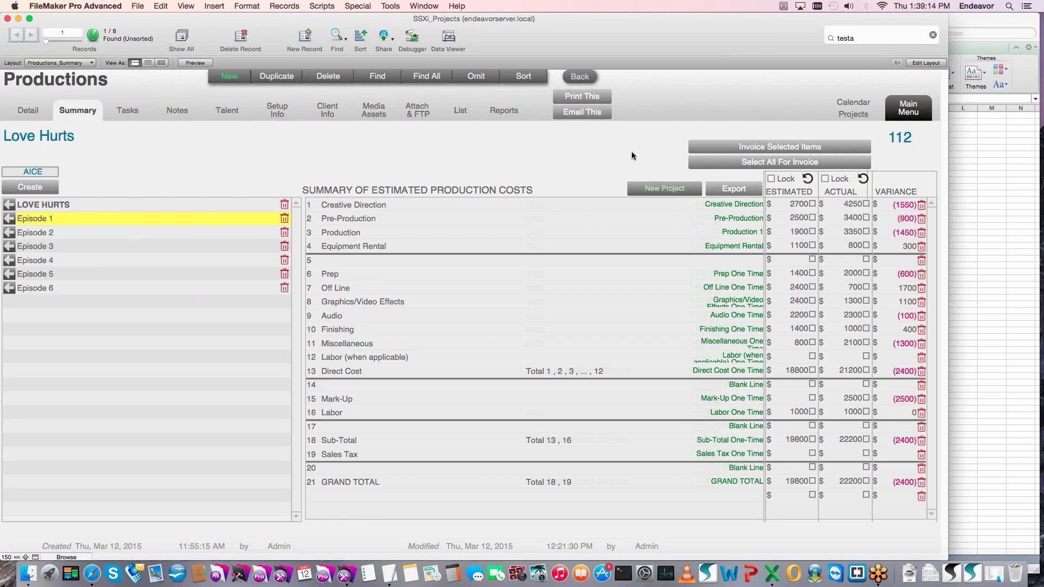
- Switch to the AICE Budget Demo notes in TextEdit and check the remaining topics
key("super+Tab")
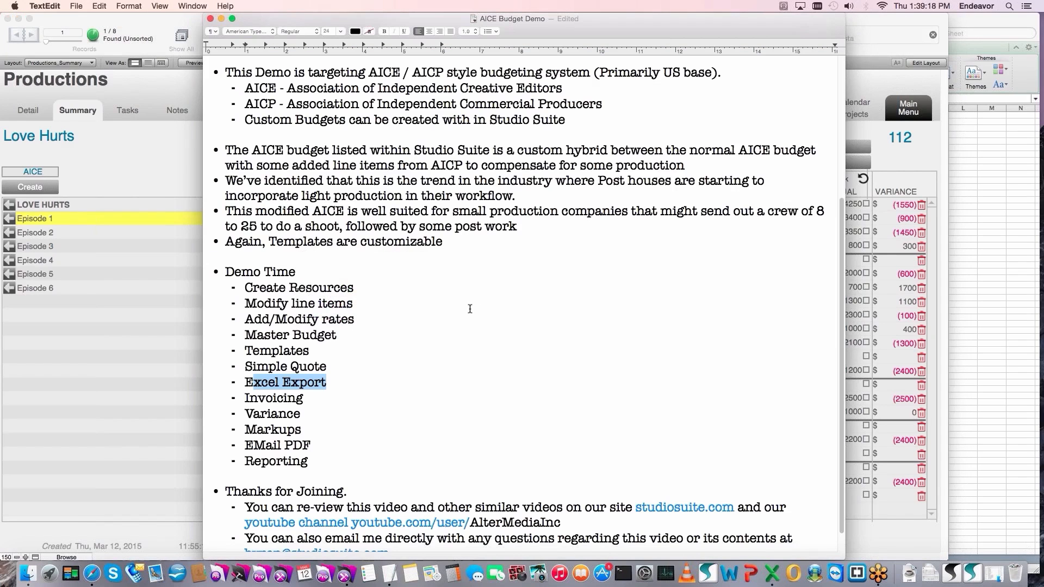
scroll(470, 309, "down", 1)
scroll(470, 309, "down", 3)
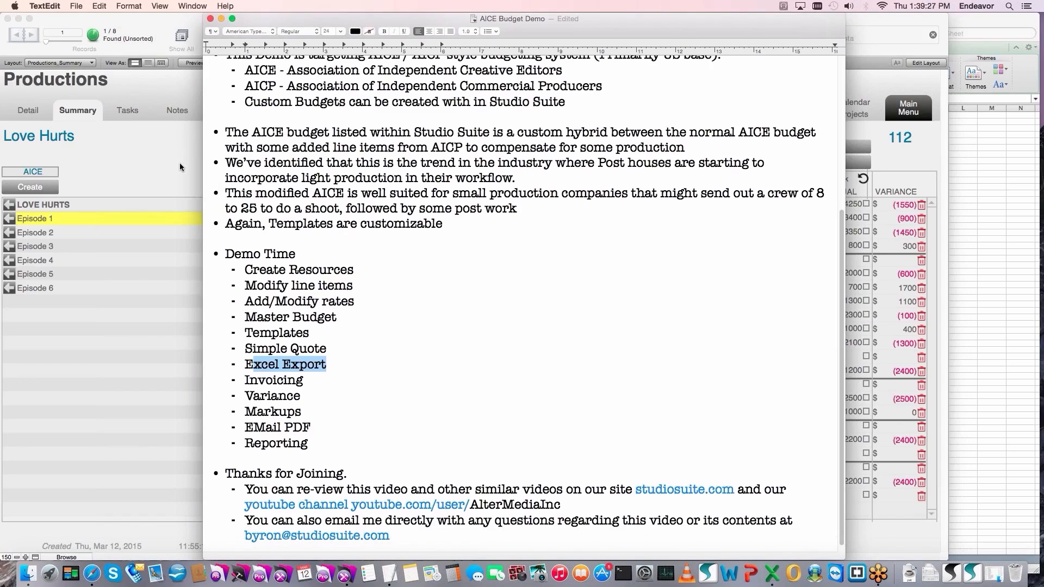
- Return to Studio Suite and open the report print options for the Love Hurts: Episode 1 project
left_click(150, 175)
left_click(859, 114)
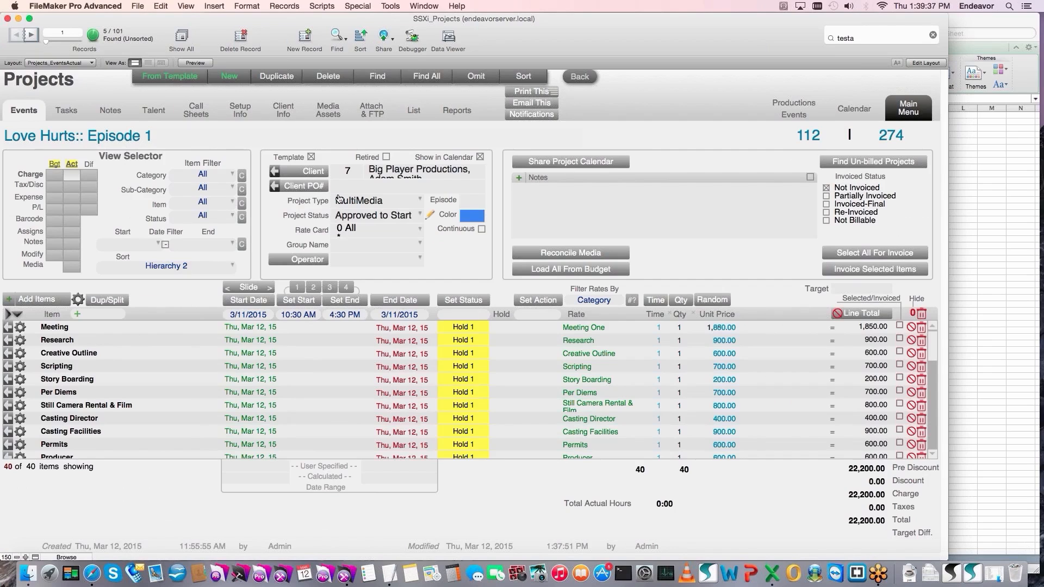
left_click(451, 111)
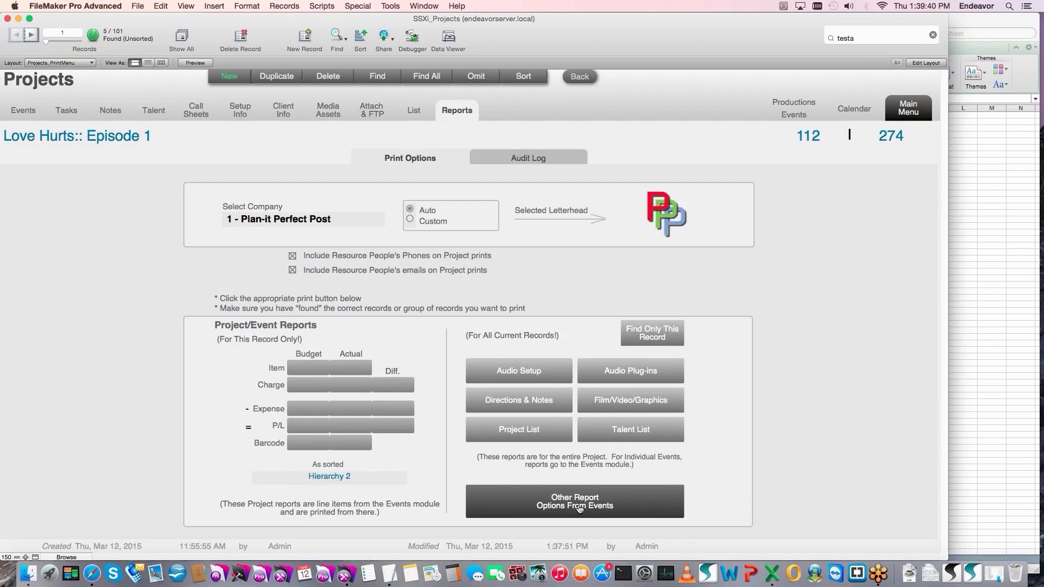
- In the Events report options, set up a Productions report for Love Hurts with no category and Year as the date range
left_click(607, 513)
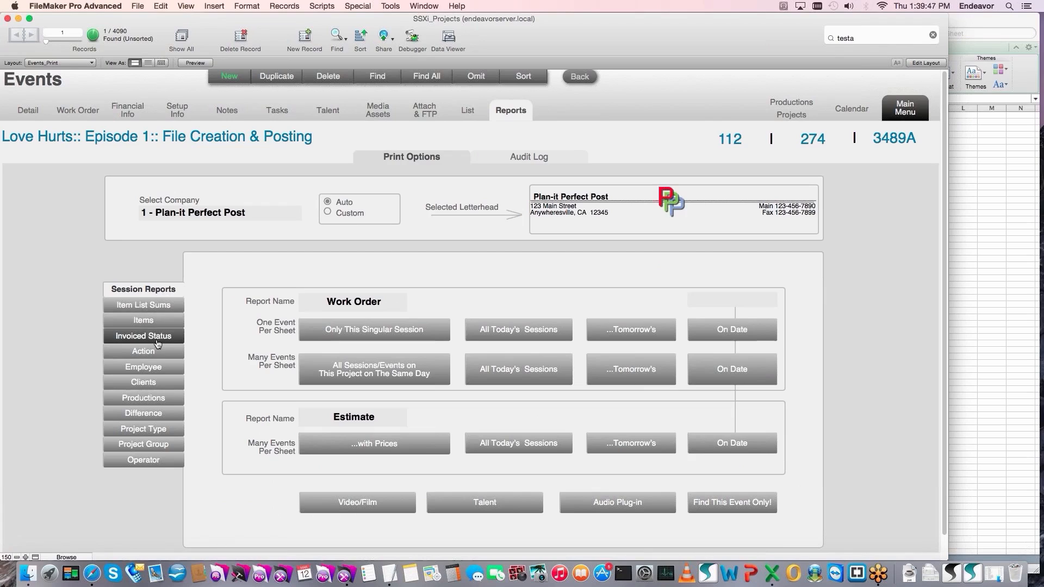
left_click(155, 399)
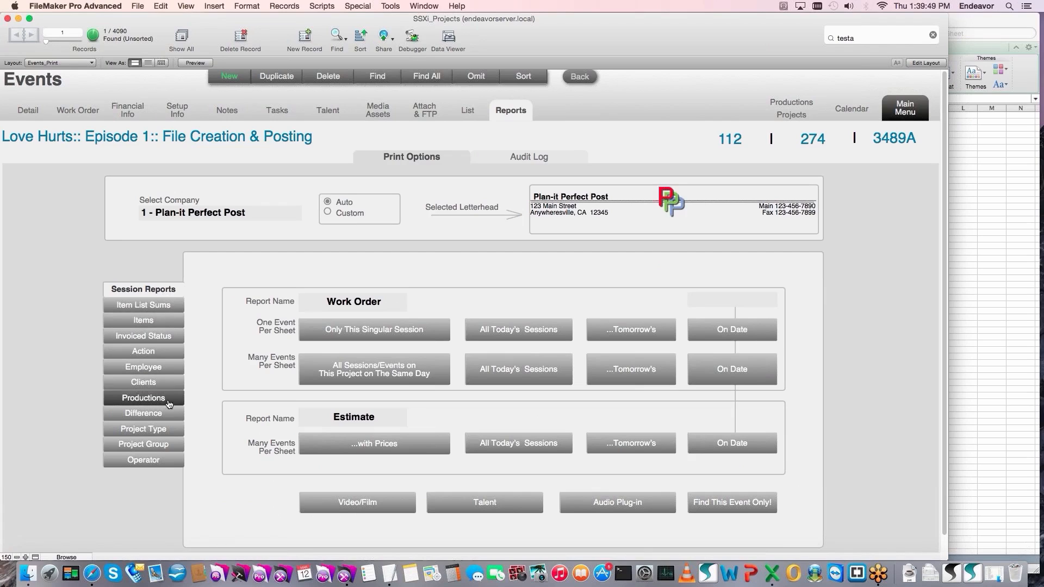
left_click(294, 382)
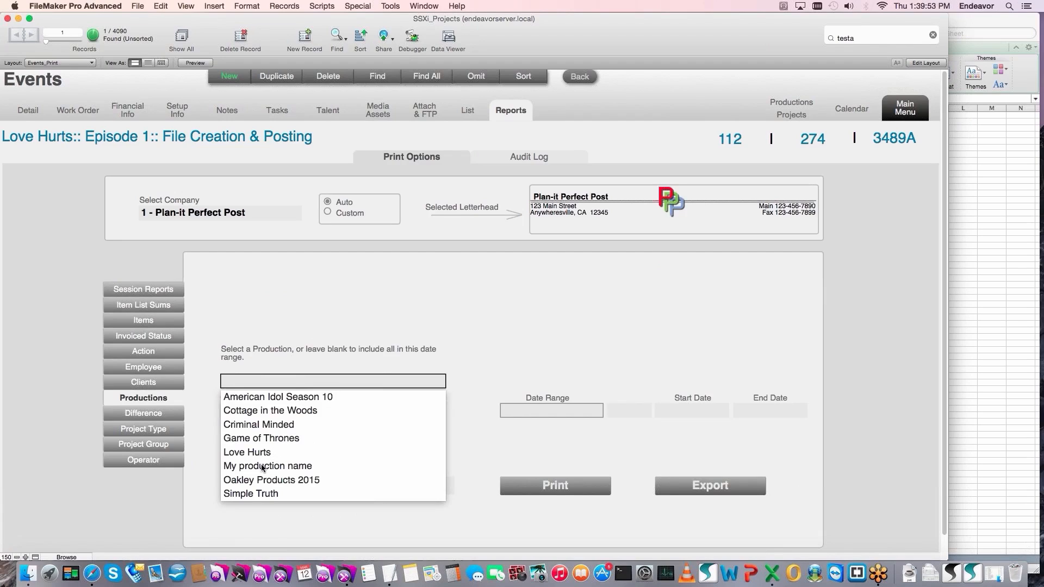
left_click(251, 453)
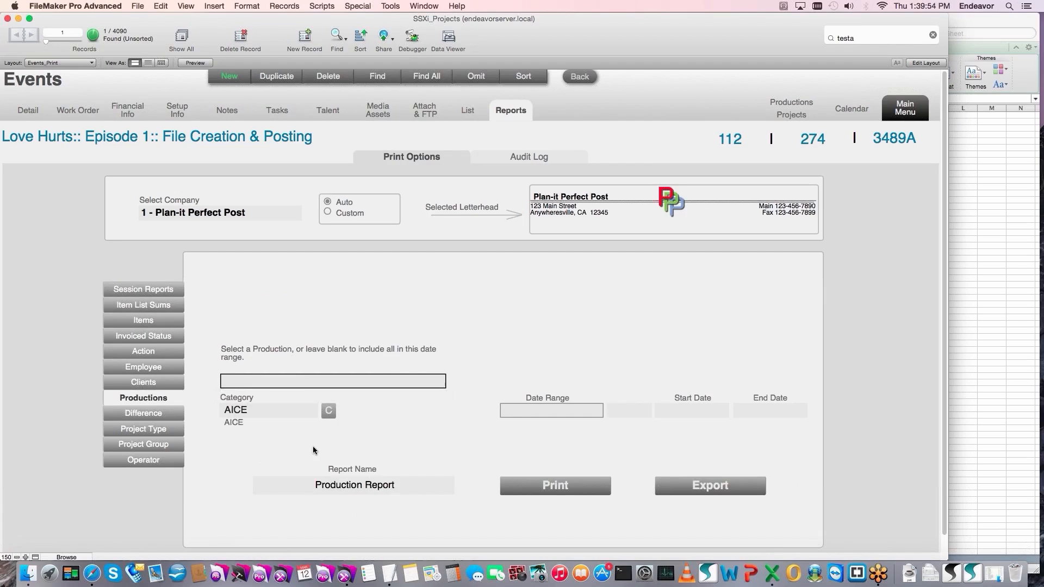
left_click(329, 411)
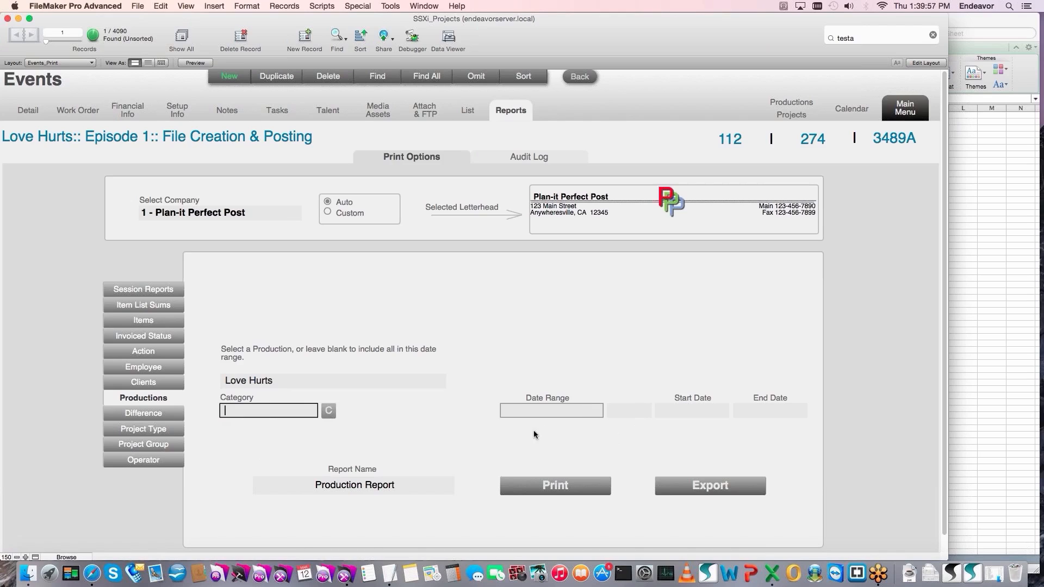
left_click(505, 412)
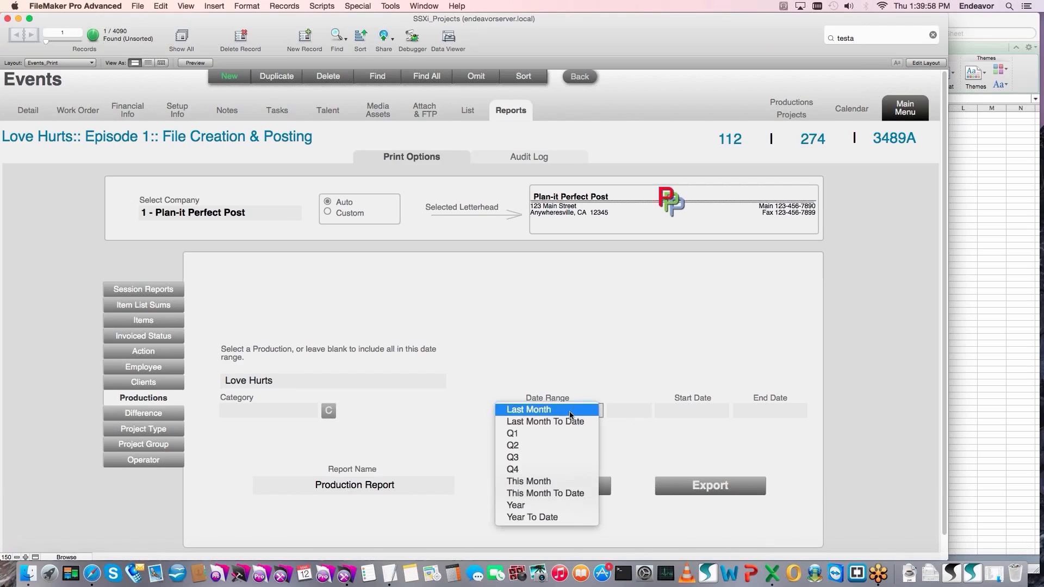
left_click(542, 510)
- Preview the Love Hurts production report, look through its first pages, and leave it without printing
left_click(562, 490)
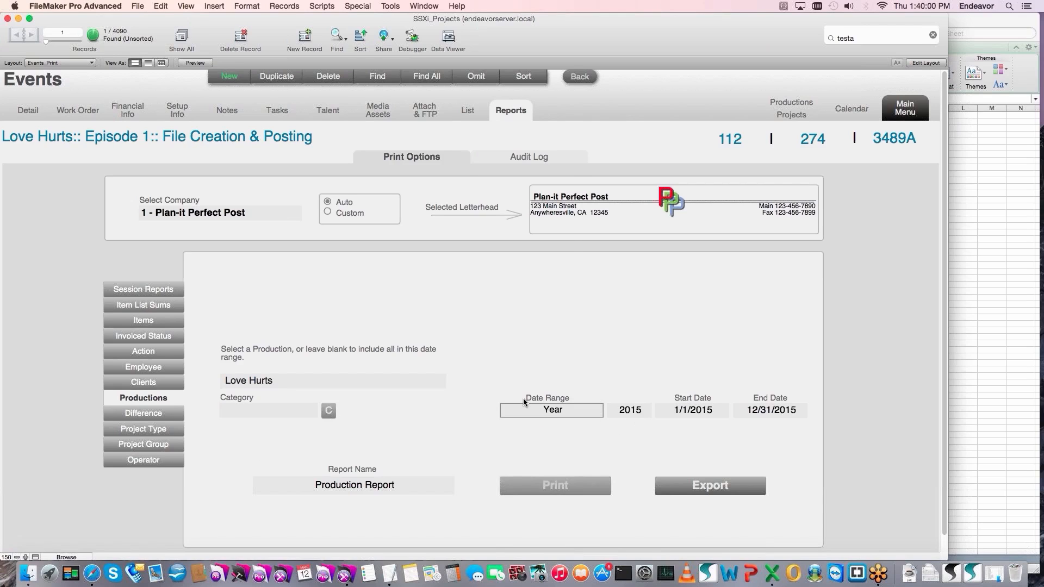
left_click(612, 276)
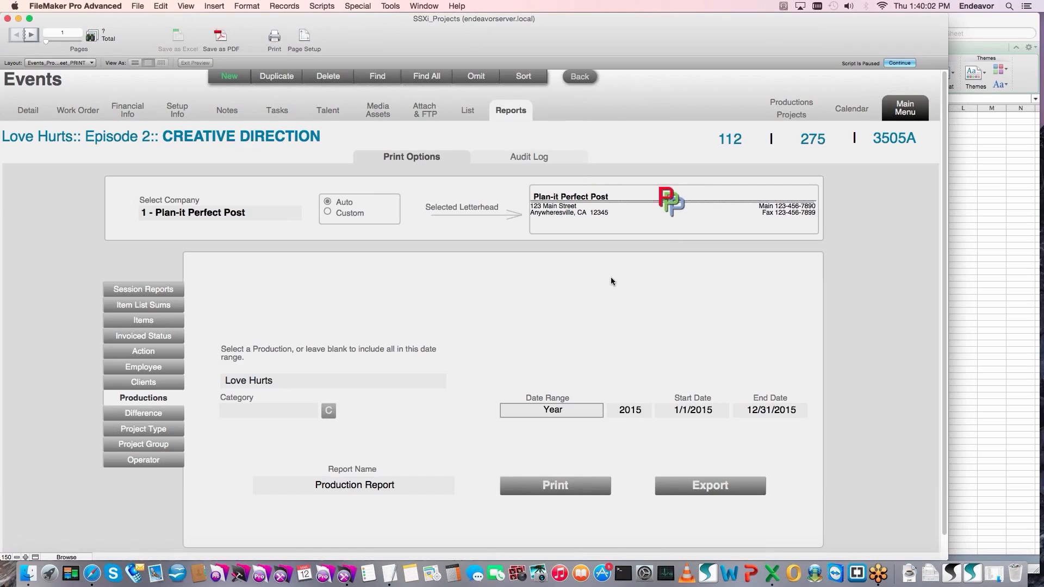
scroll(204, 276, "down", 1)
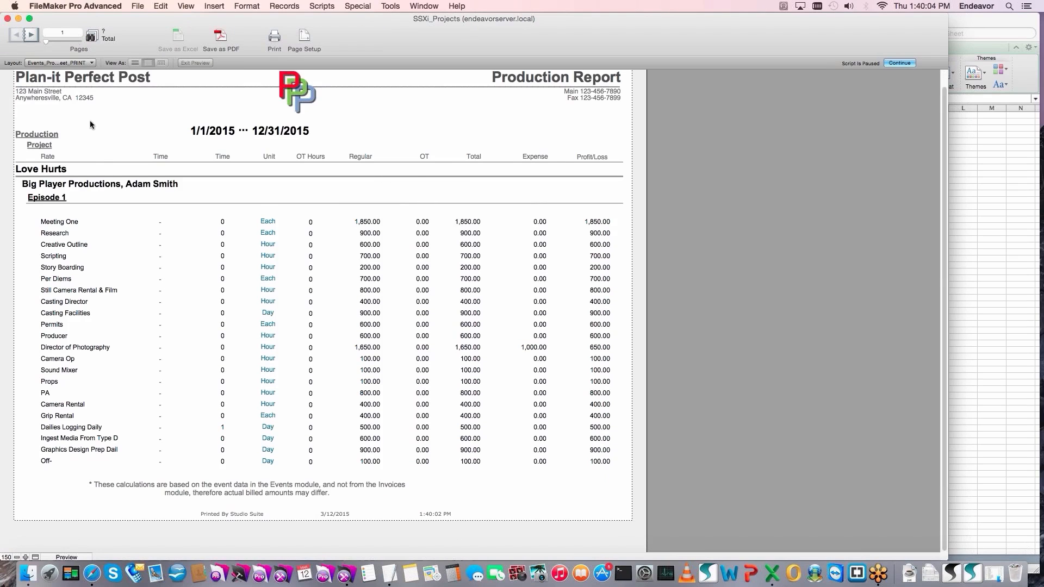
left_click(32, 35)
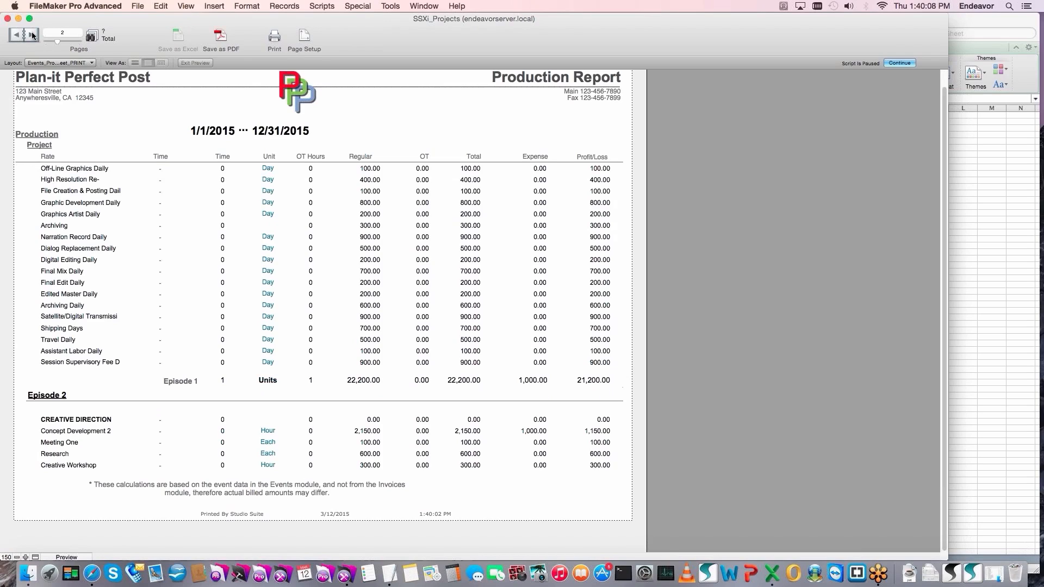
left_click(32, 36)
left_click(32, 36)
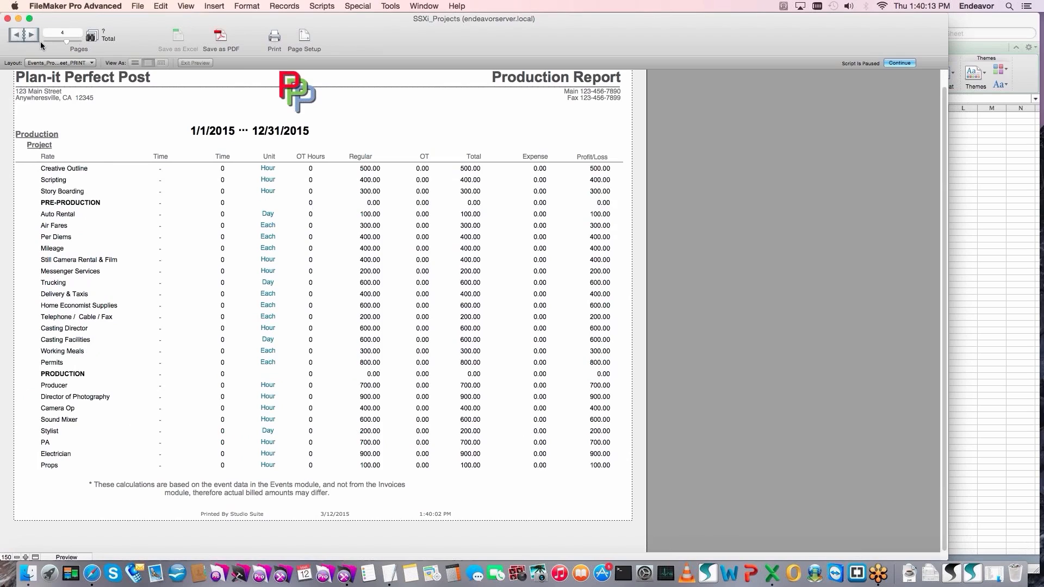
left_click(909, 62)
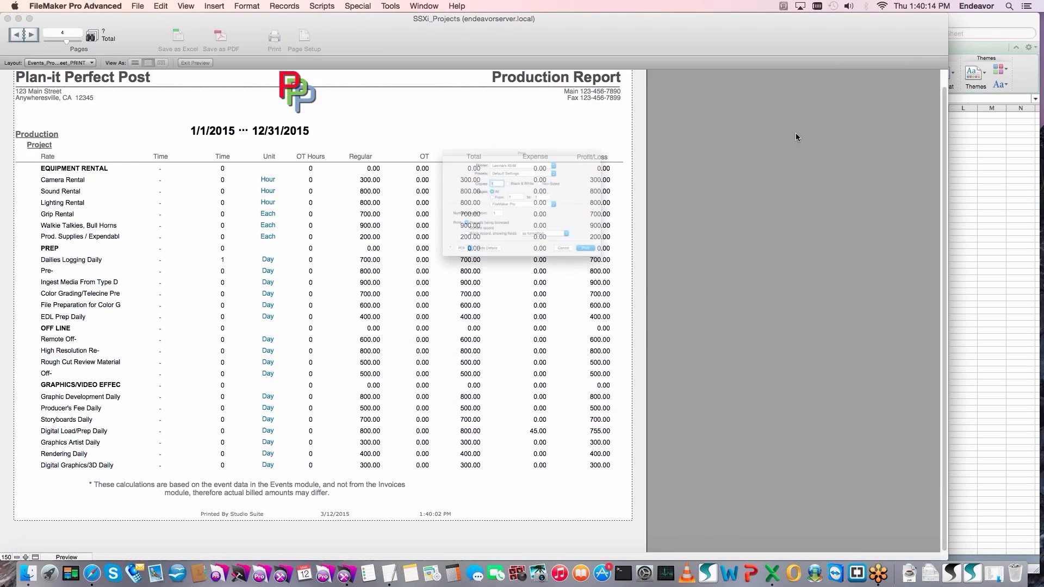
left_click(608, 294)
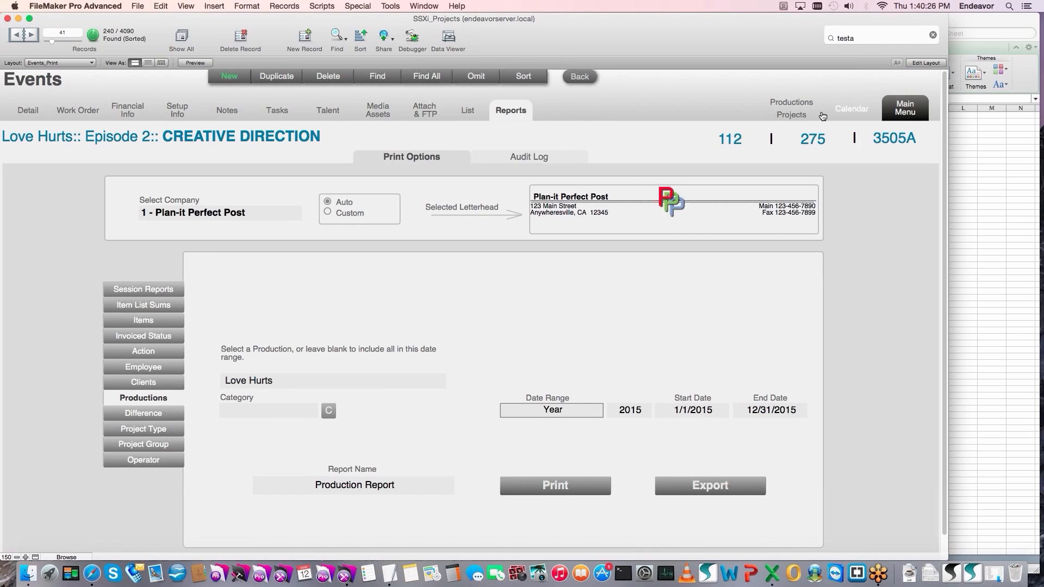
- Go to the Love Hurts production's details and examine the estimated, actual and variance figures in its AICE summary
left_click(799, 108)
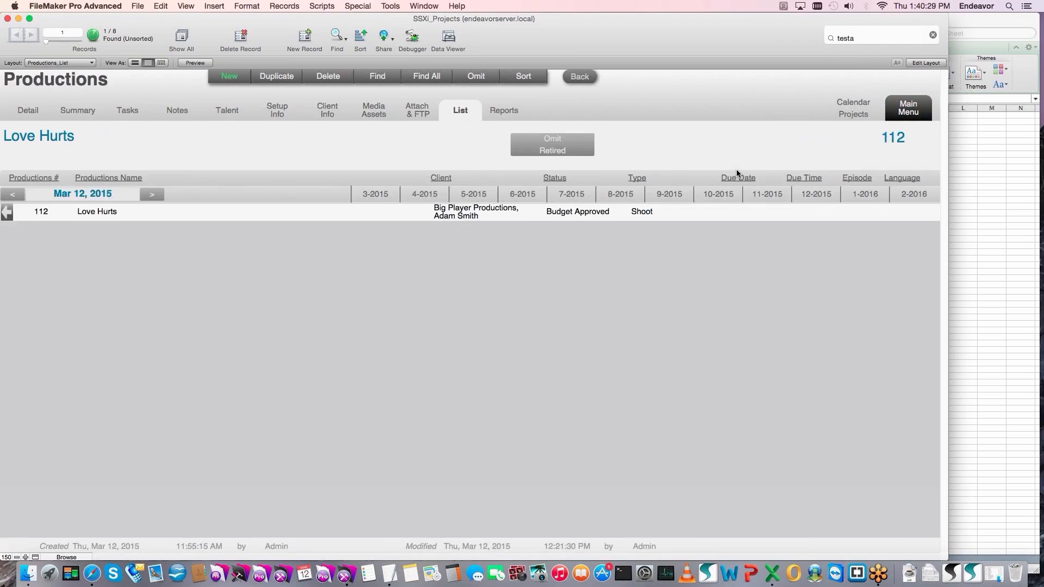
left_click(28, 110)
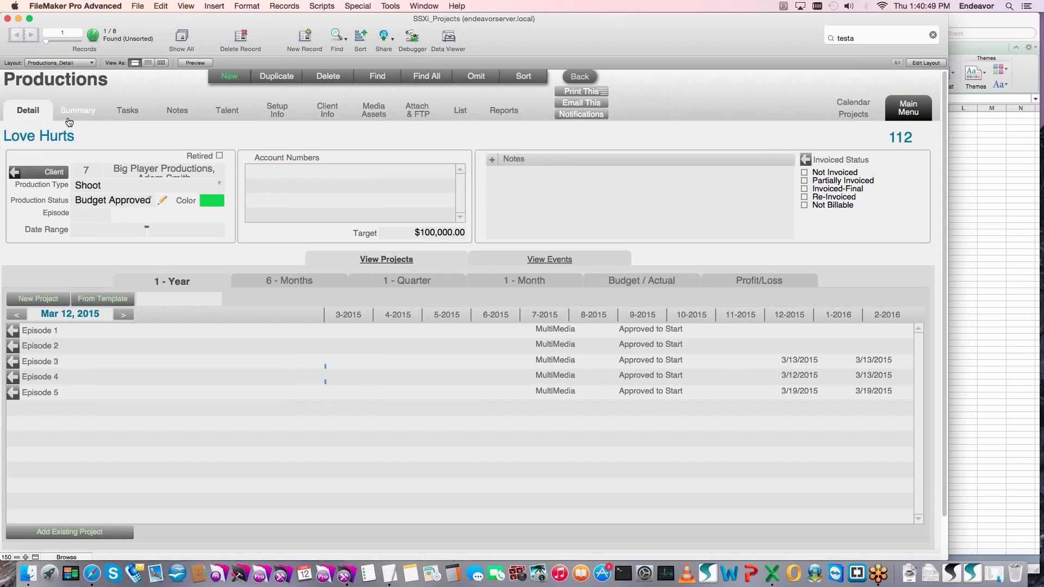
left_click(75, 114)
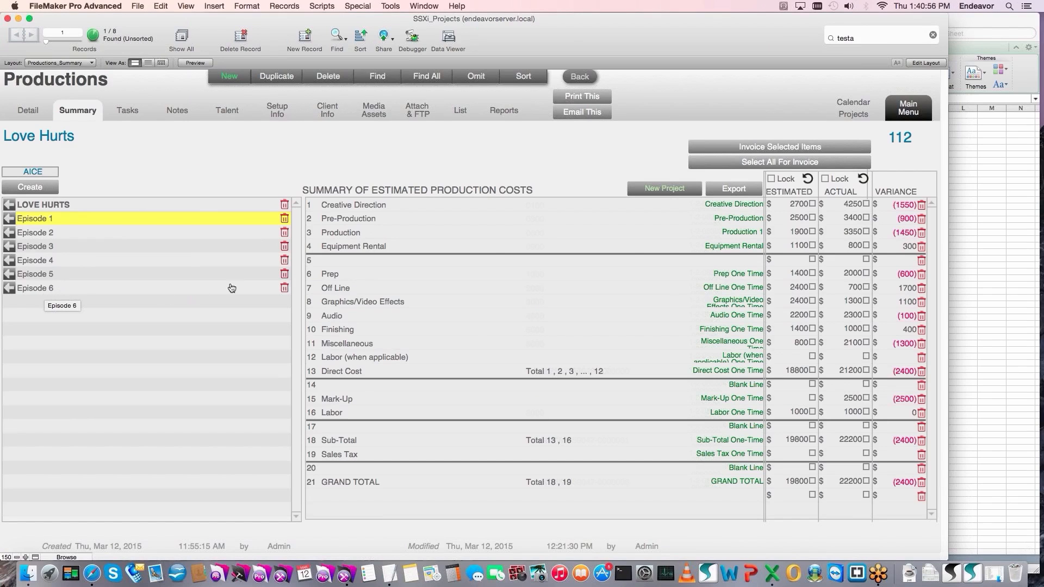
left_click(64, 289)
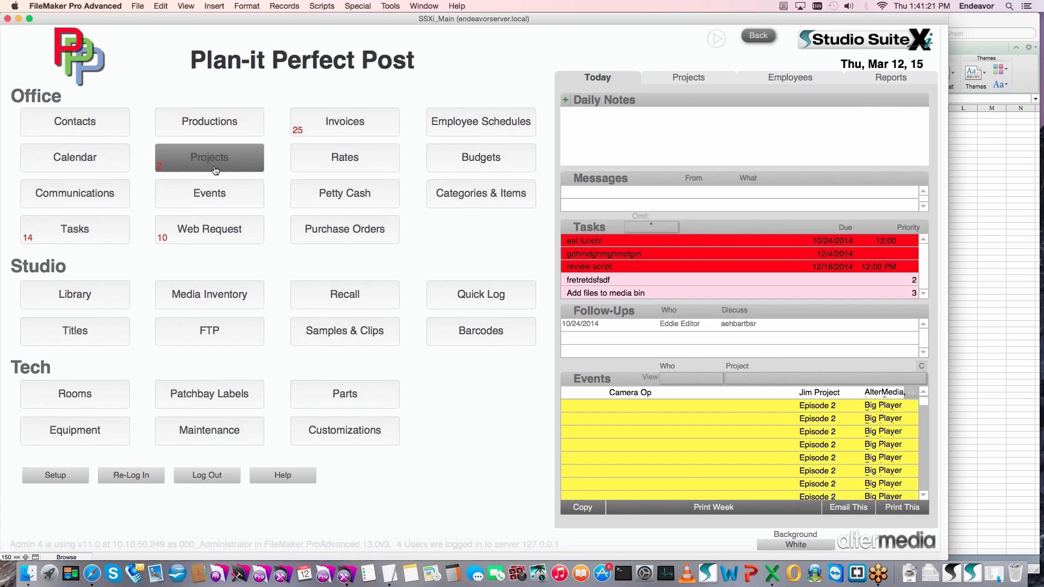
- Look over the actual charge items of the Love Hurts: Episode 5 project and return to the main menu
left_click(214, 163)
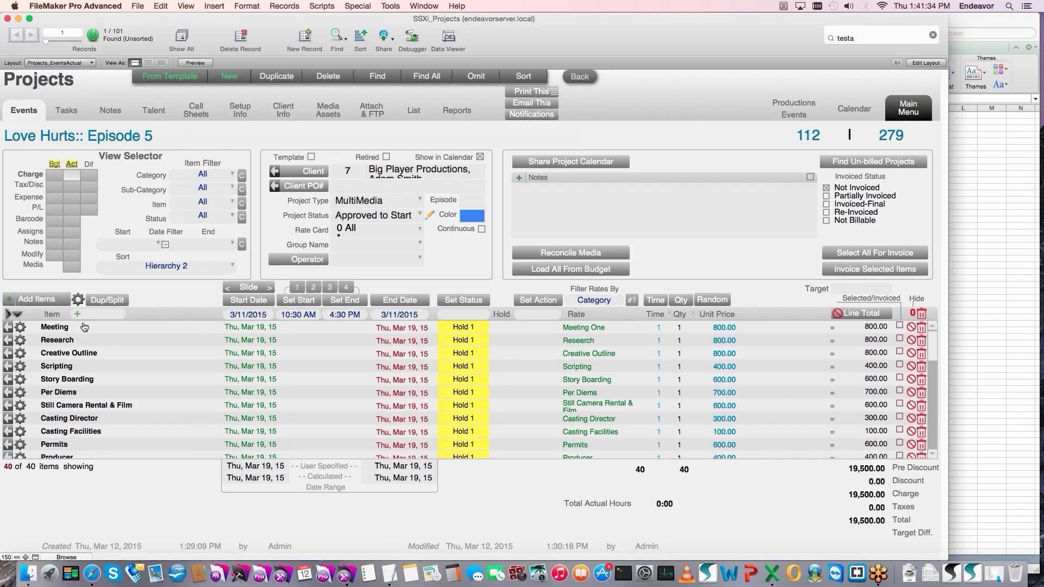
key("alt+super")
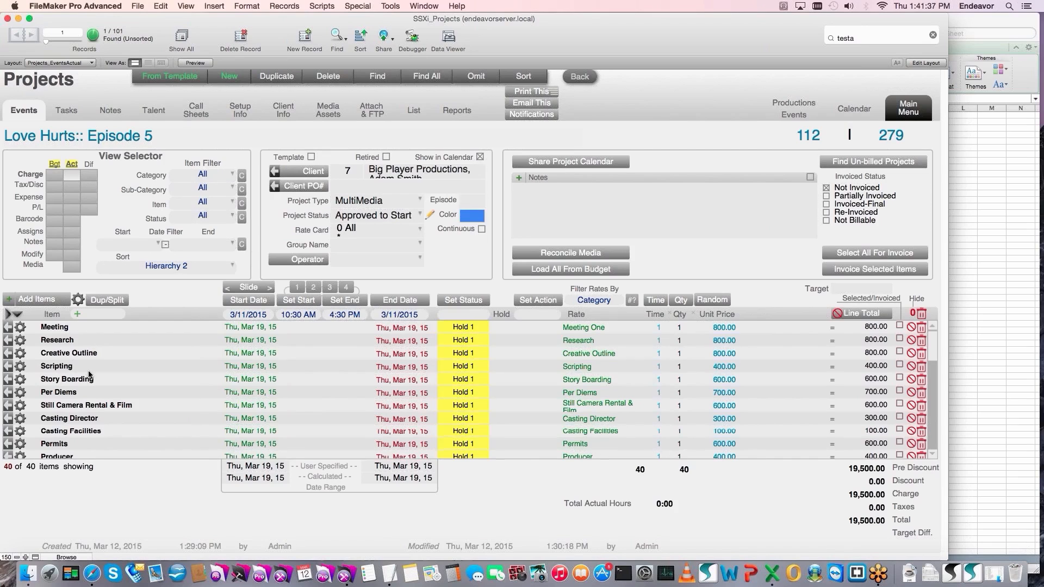
left_click(908, 108)
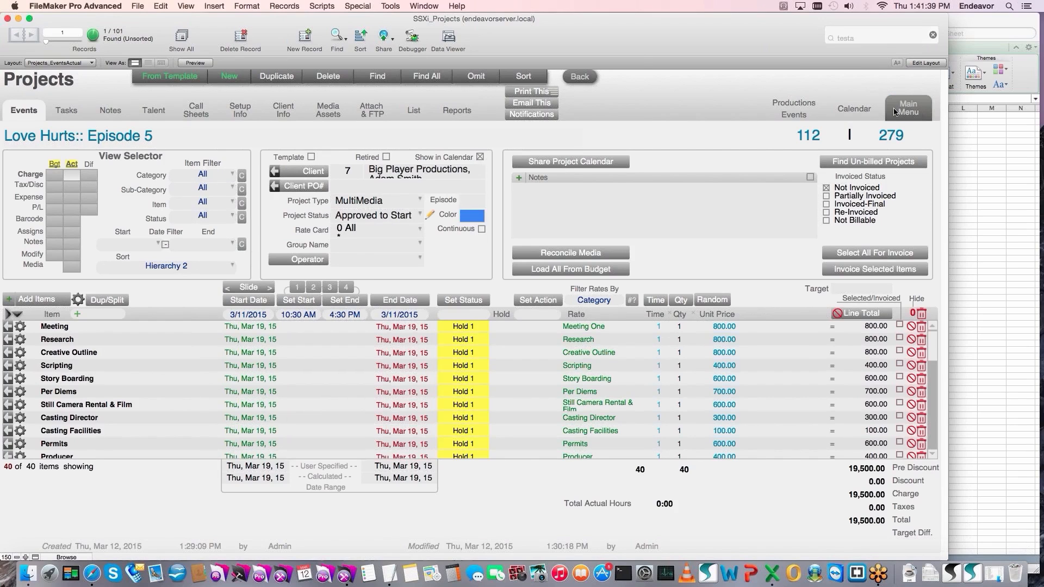
- Browse the AICE items in Categories & Items and open the Camera Op resource in the PRODUCTION sub-category
left_click(502, 194)
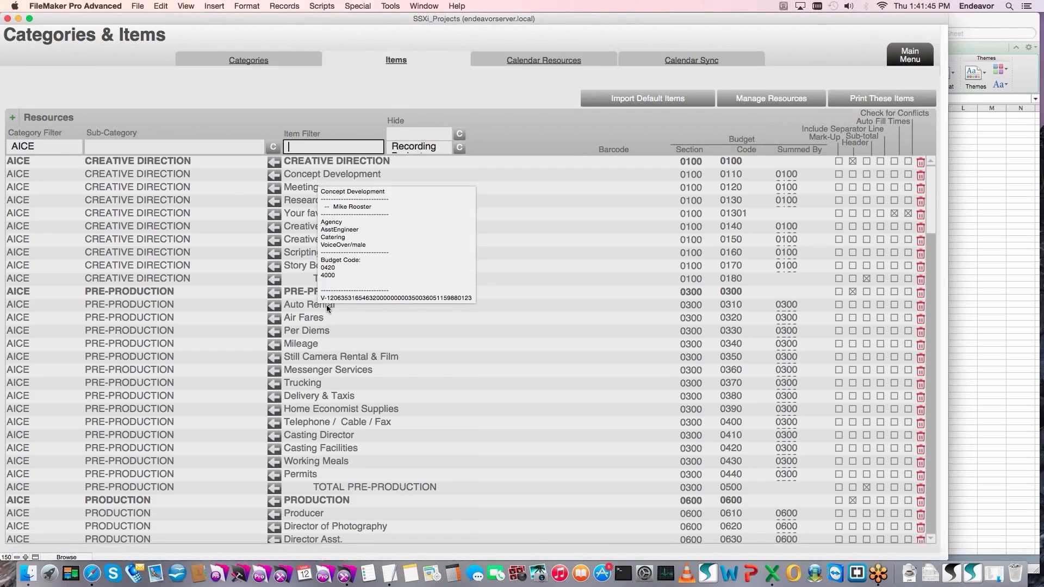
mouse_move(334, 254)
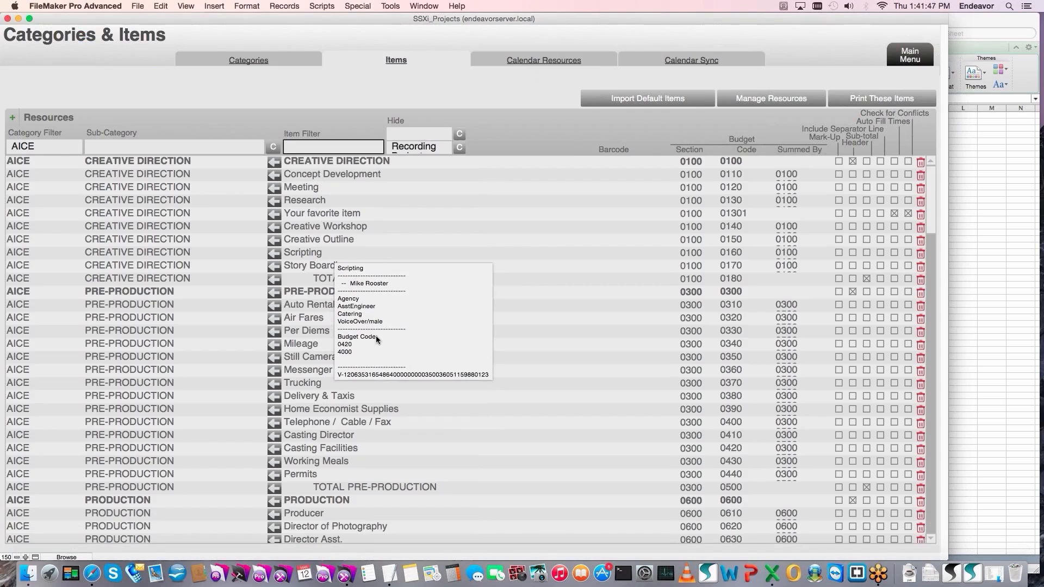
scroll(275, 279, "down", 7)
left_click(275, 277)
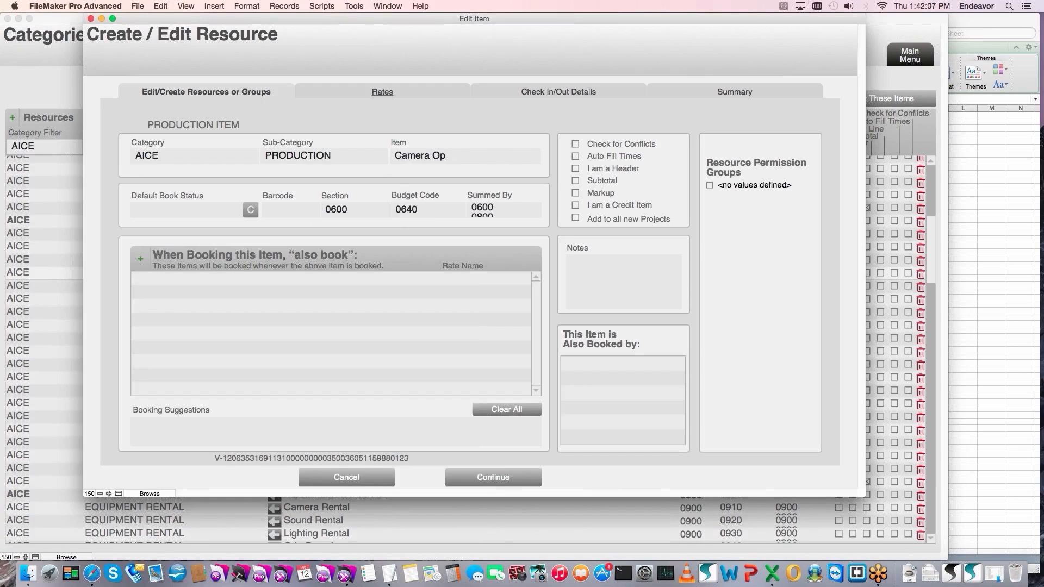
- Inspect the budget section and code on Camera Op's rate, close the rate and resource, and return to the main menu
left_click(403, 94)
left_click(113, 176)
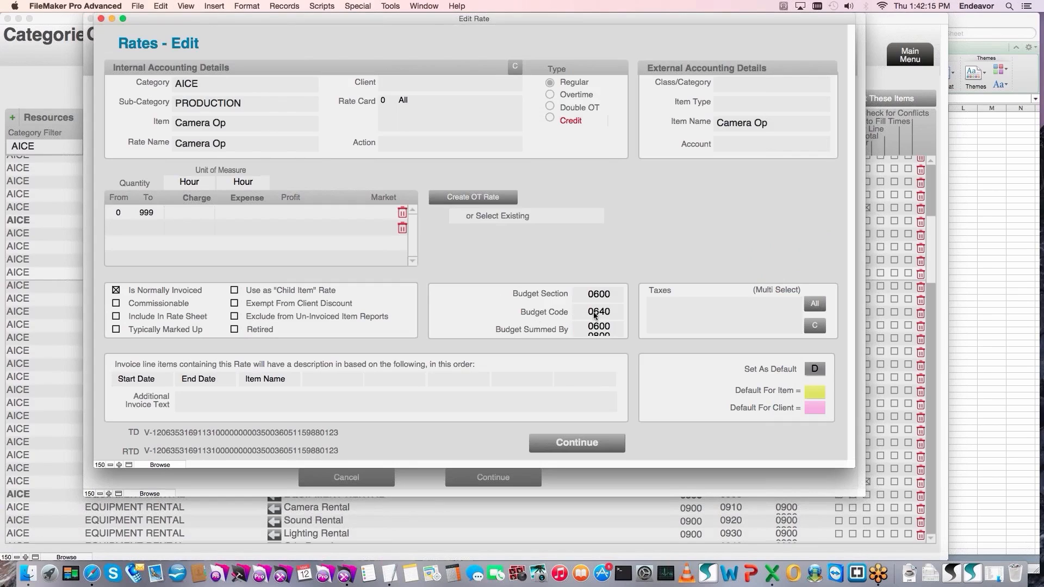
left_click(544, 441)
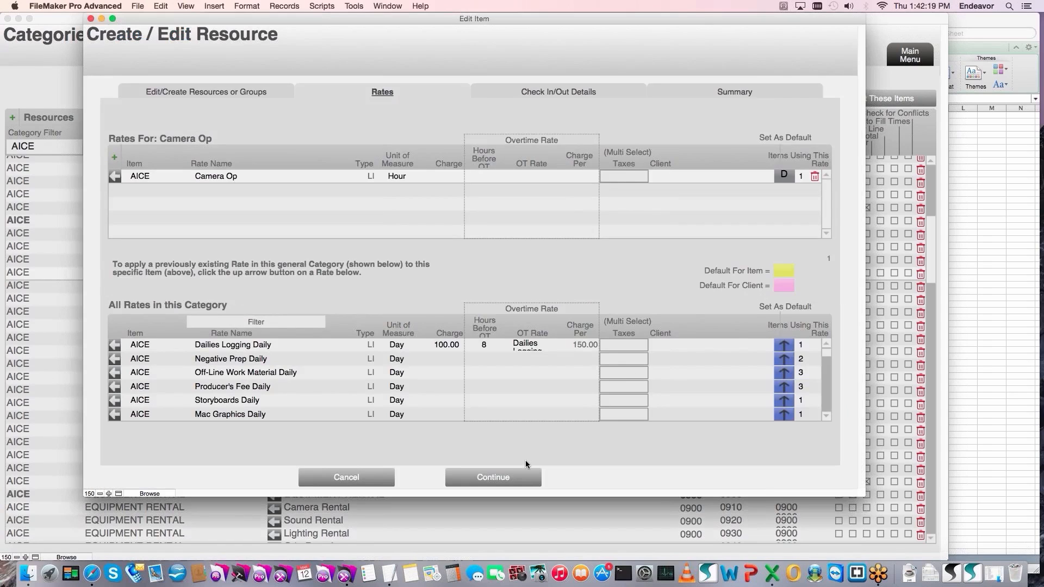
left_click(465, 477)
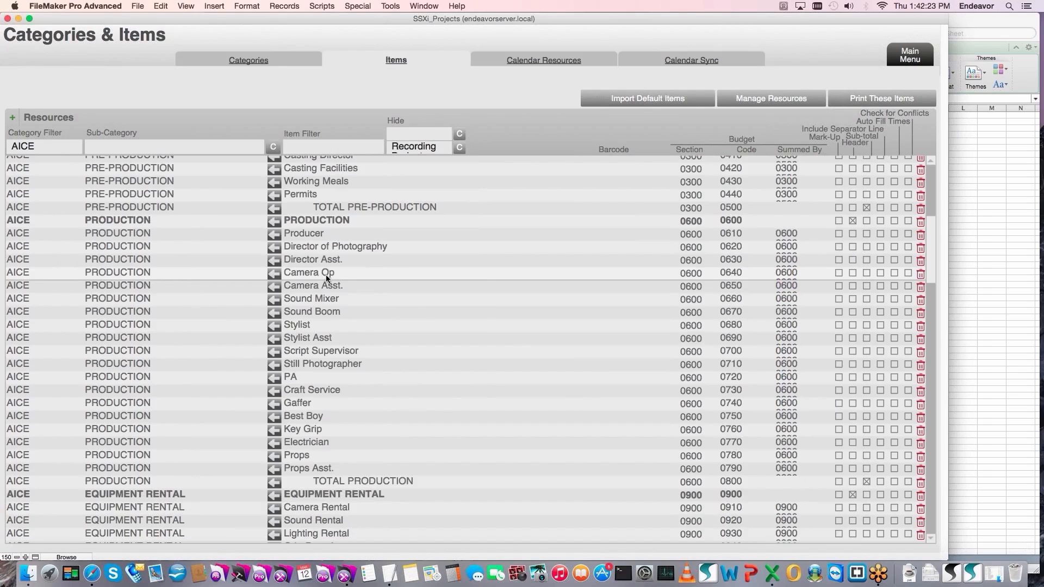
left_click(910, 56)
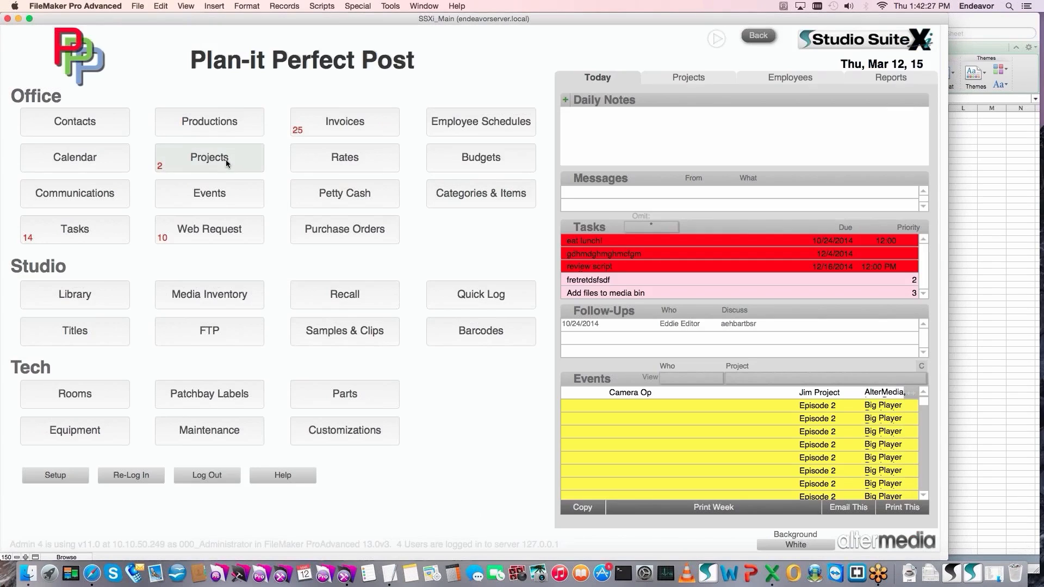
- Find Camera Op among Episode 5's actual items and switch to the actual charge view with section and code columns
left_click(226, 159)
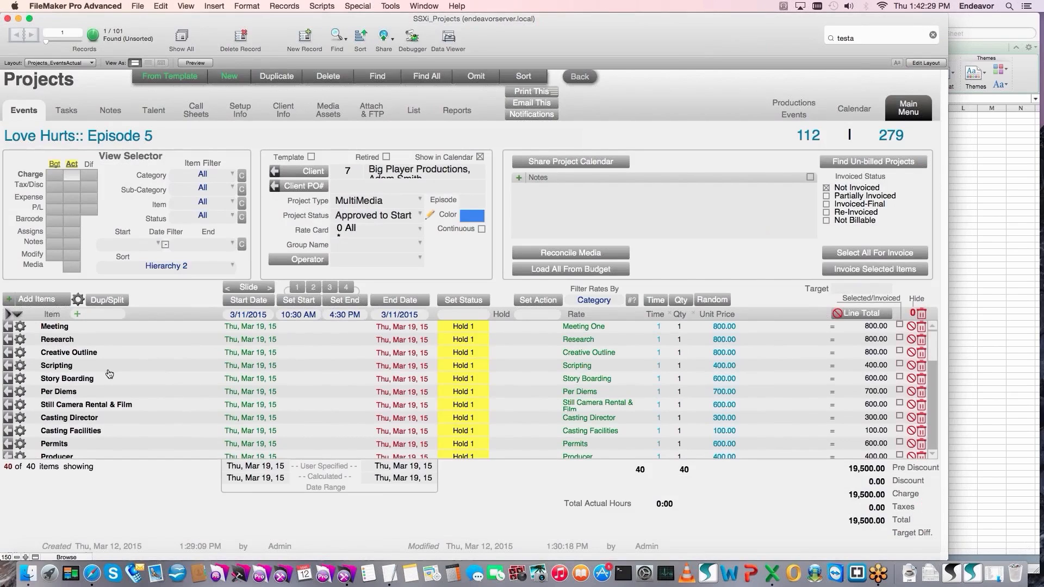
scroll(109, 374, "down", 10)
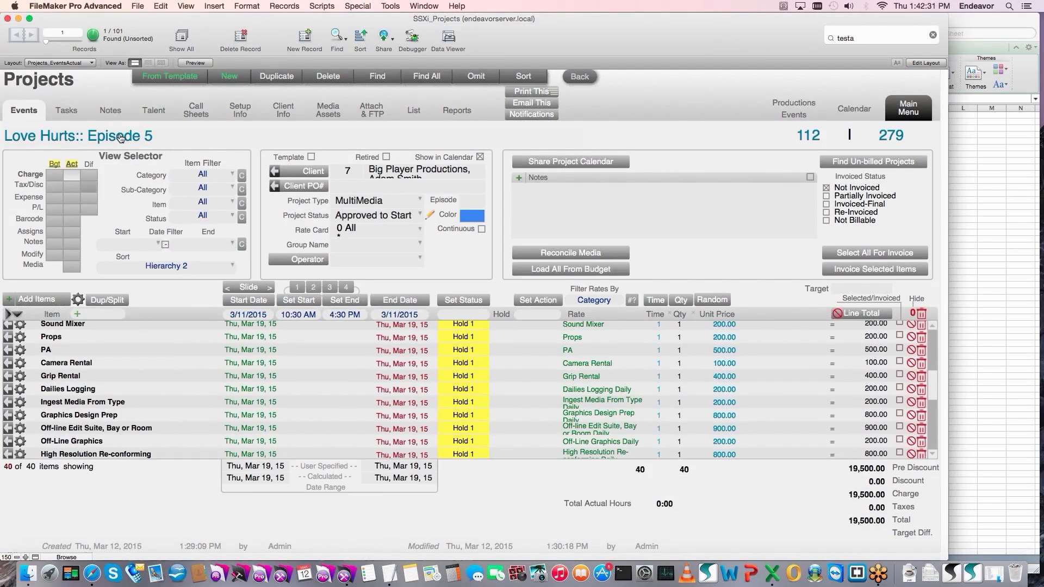
scroll(88, 375, "up", 1)
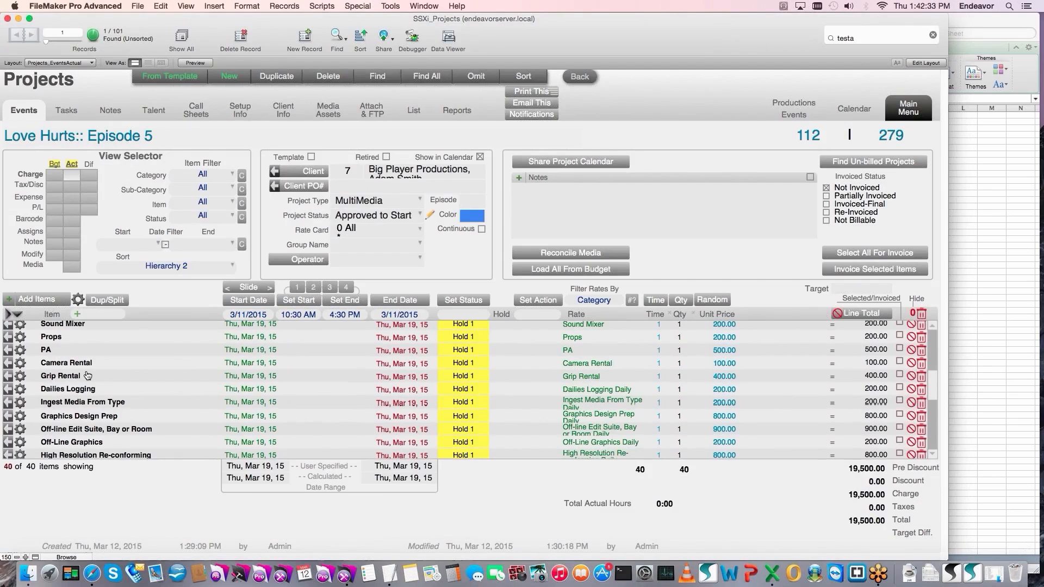
scroll(87, 376, "up", 1)
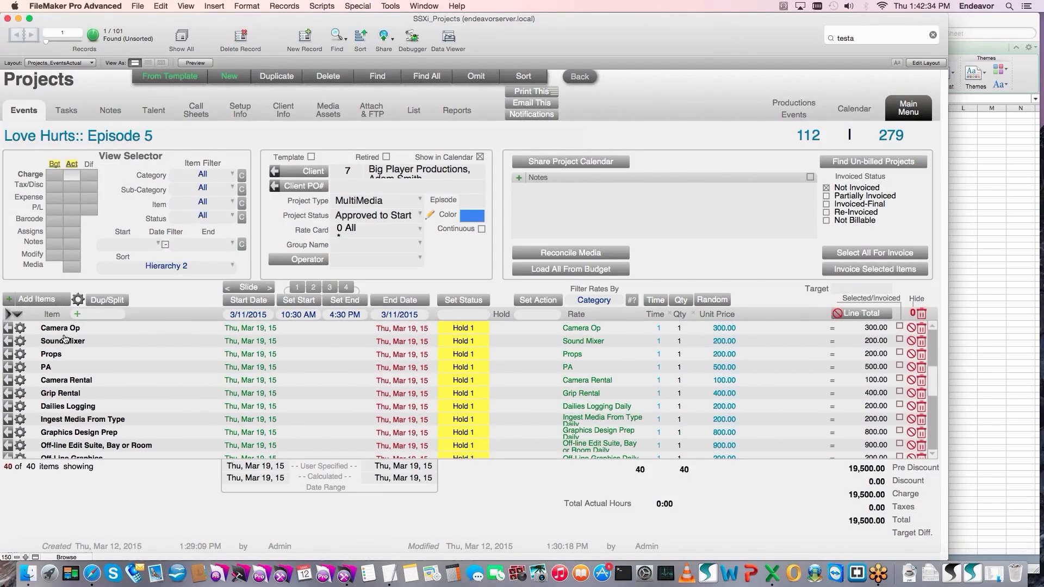
scroll(64, 340, "up", 1)
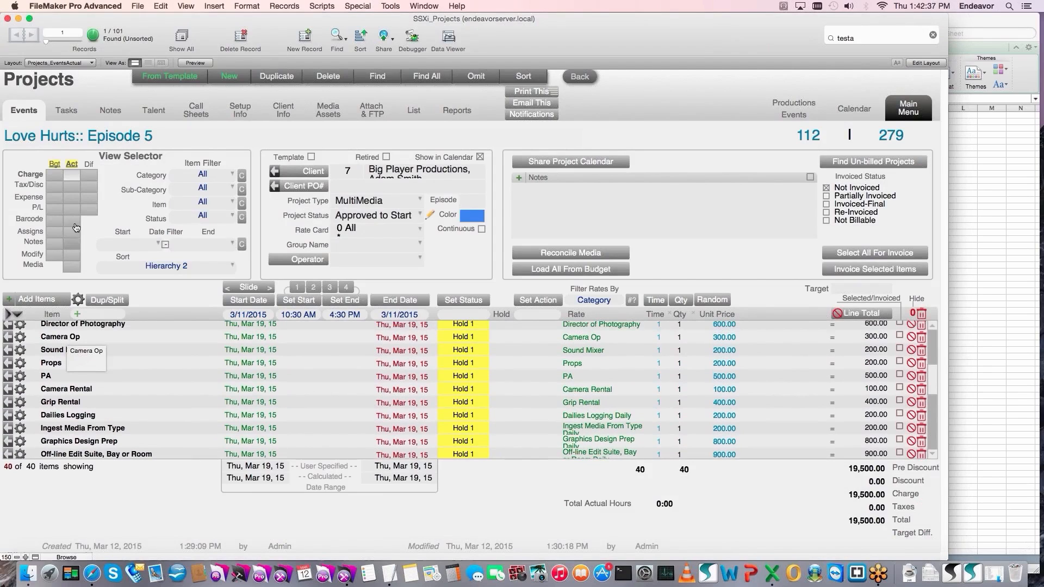
left_click(76, 180, "shift")
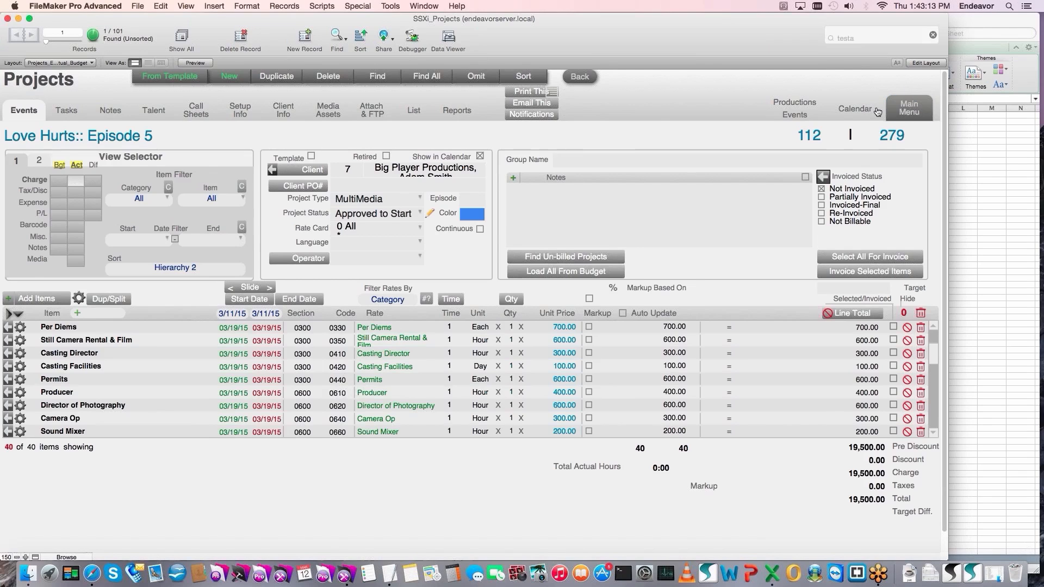
- Examine the section, budget code and summed-by columns of the AICE items in Categories & Items, and return to the main menu
left_click(909, 108)
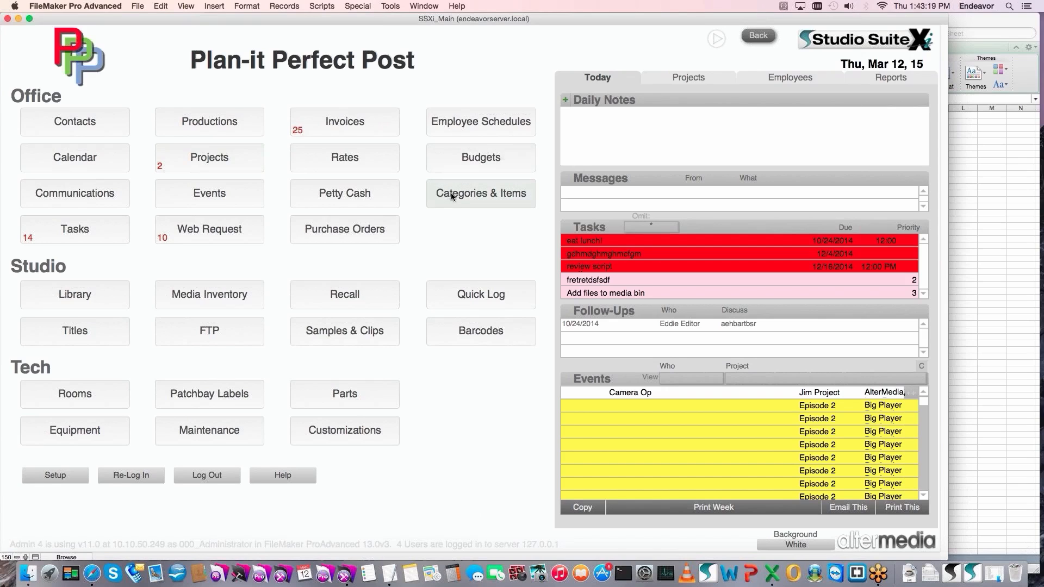
left_click(441, 206)
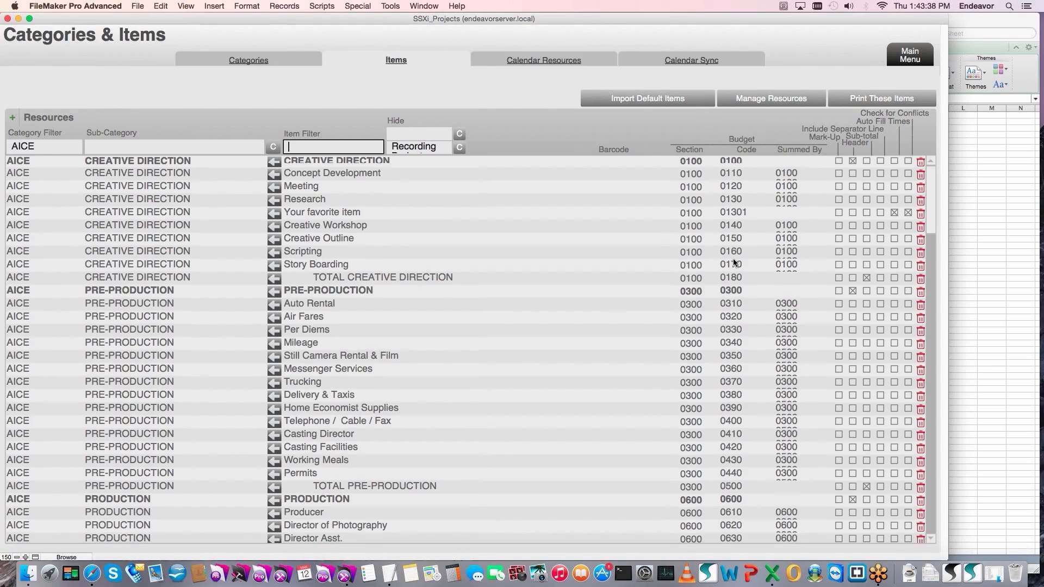
scroll(734, 257, "down", 1)
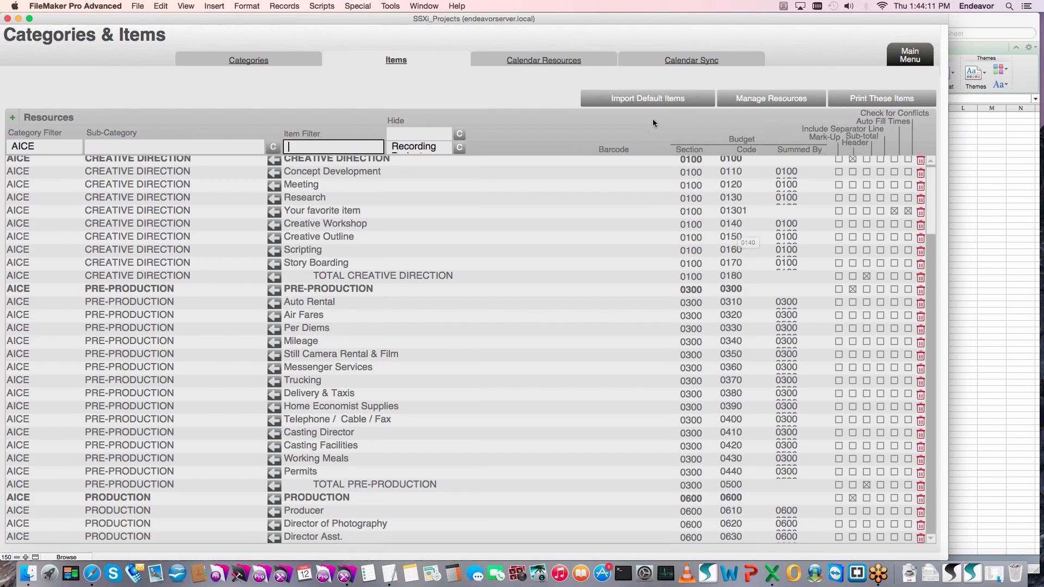
left_click(906, 54)
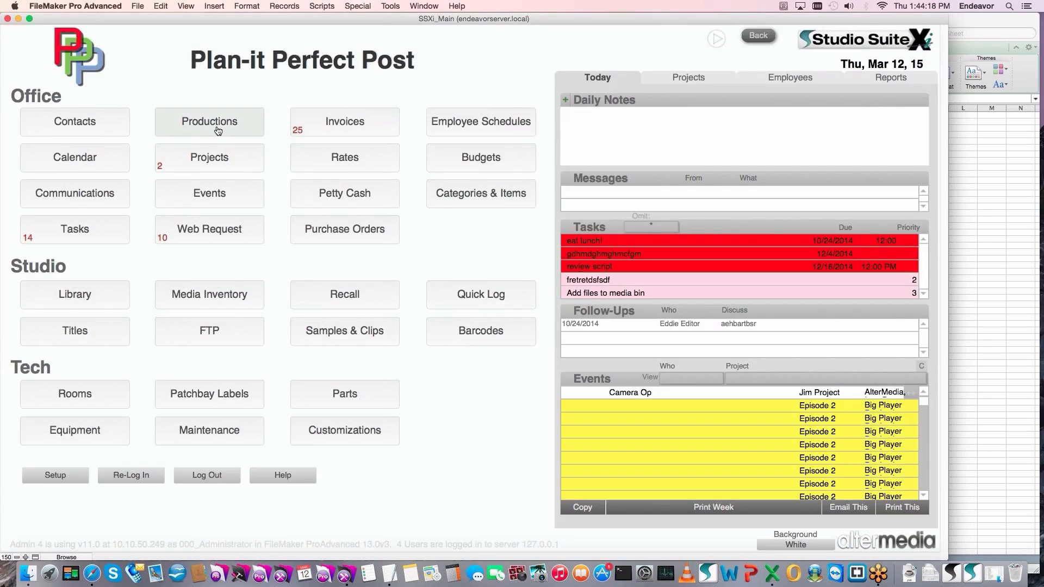